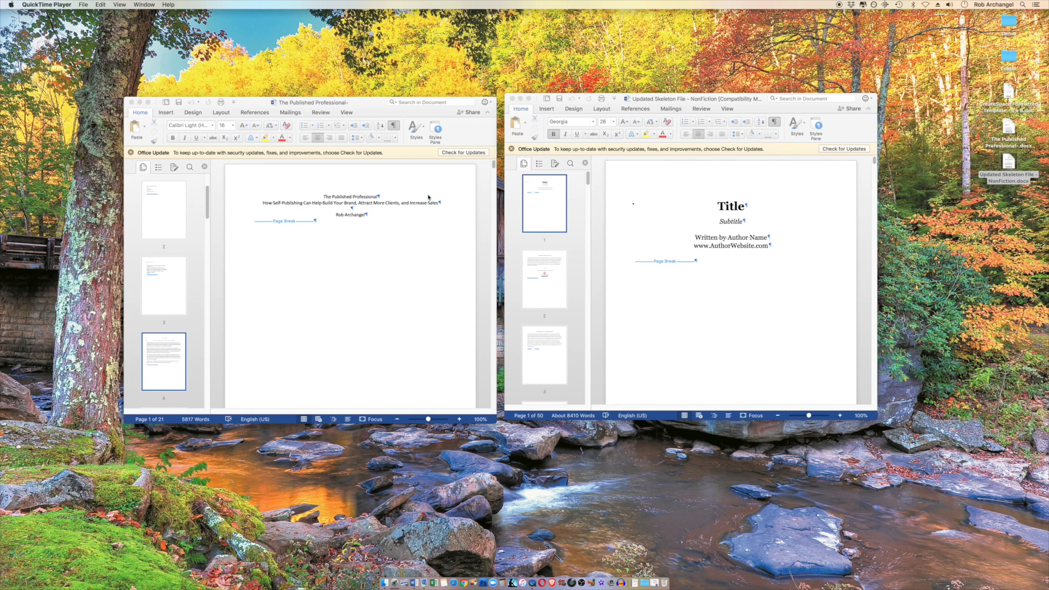
Try to paste the manuscript's title and subtitle over the template's title placeholder, and undo the paste
scroll(661, 240, down, 2)
scroll(658, 241, up, 2)
click(327, 201)
drag(316, 201, 436, 205)
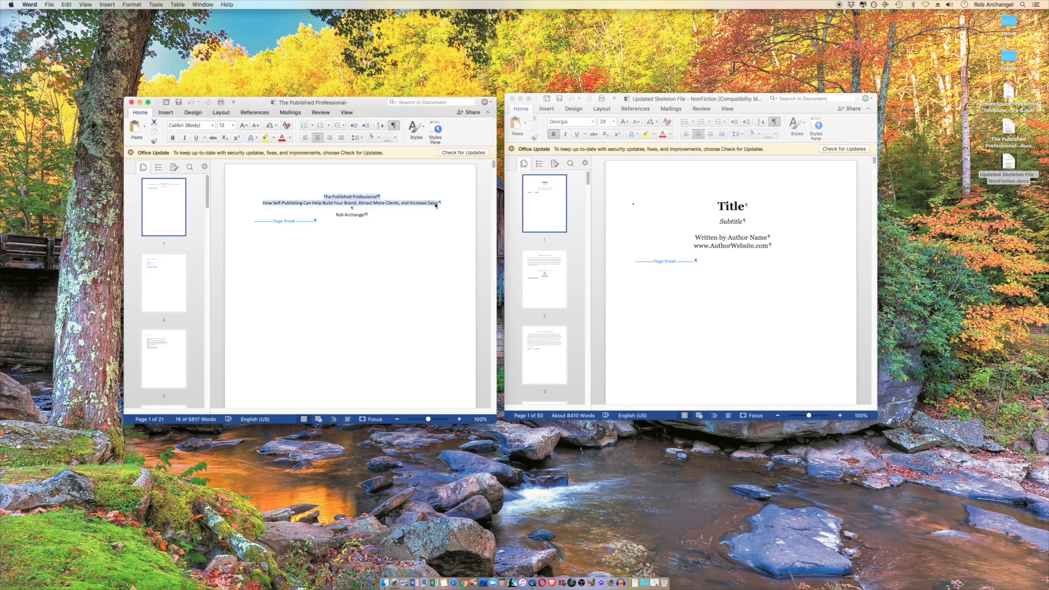
key(super+c)
click(724, 207)
mouse_move(724, 208)
mouse_down()
mouse_move(760, 206)
mouse_move(743, 205)
mouse_up()
key(super+v)
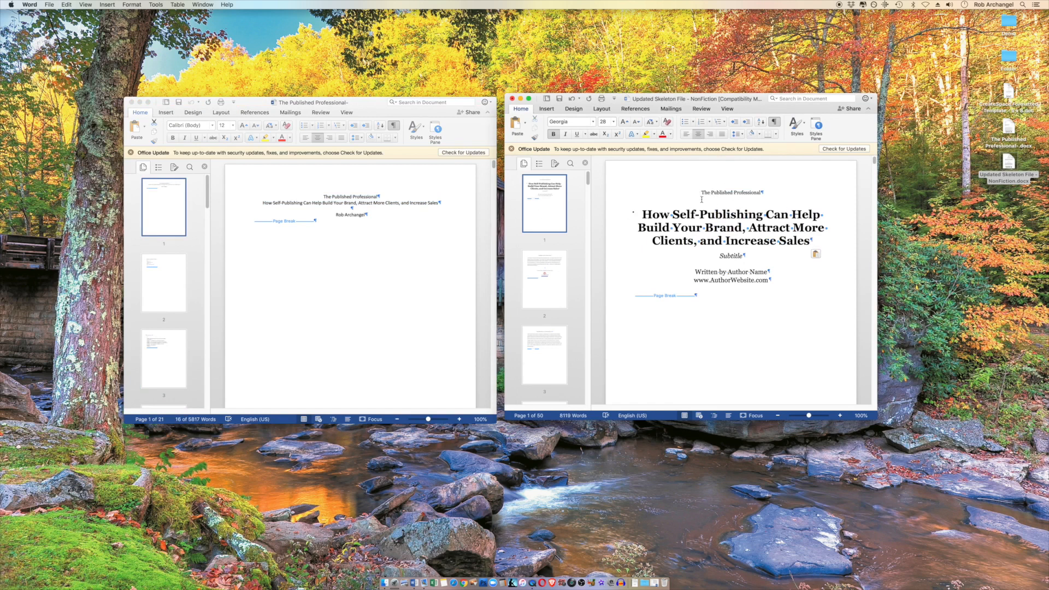
click(702, 192)
key(super+z)
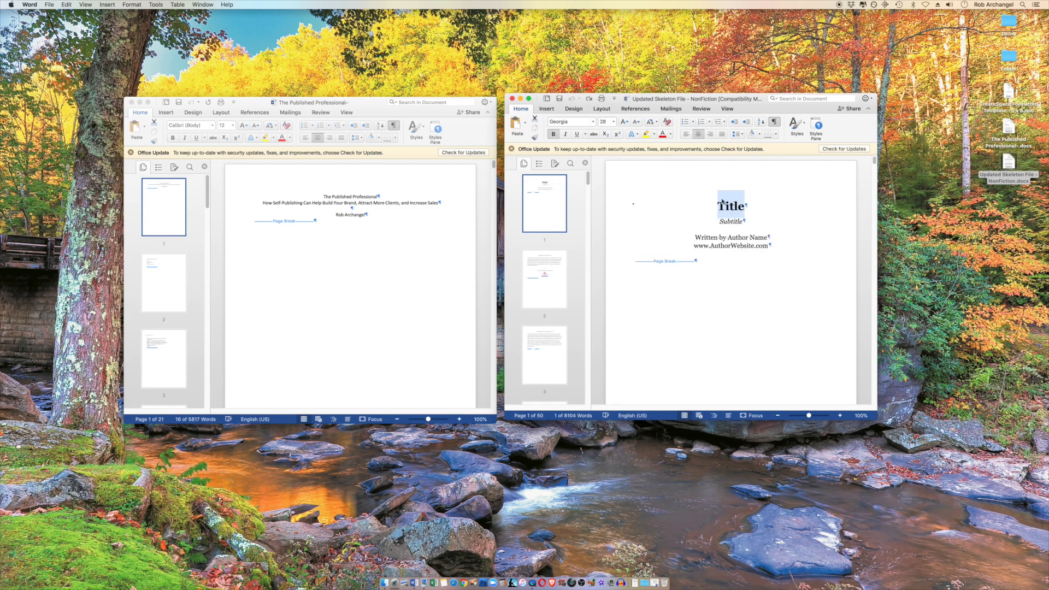
Replace the template's title placeholder with "The Published Professional"
text(The )
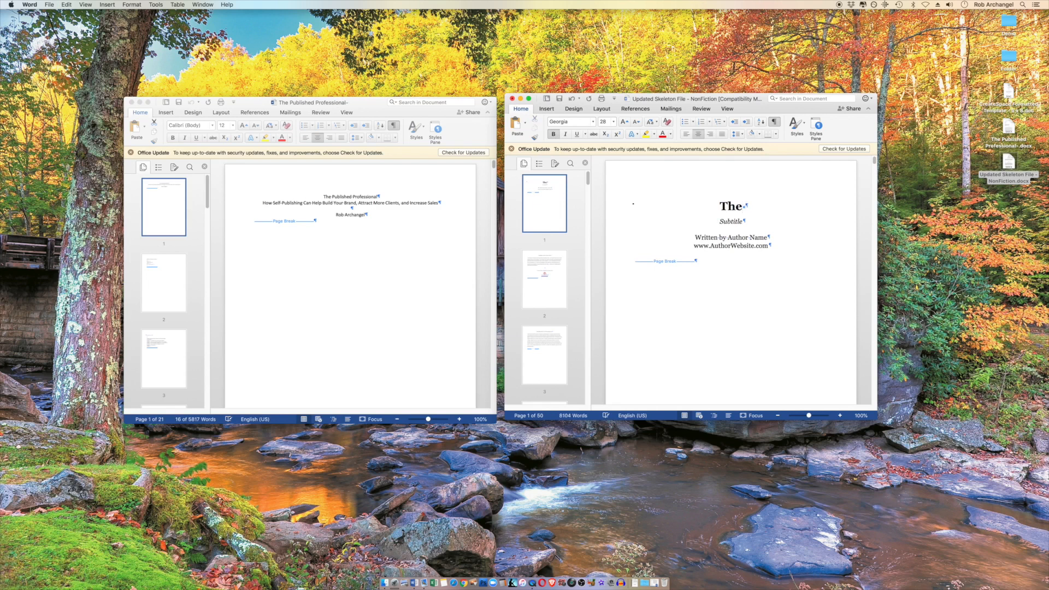
text(Published )
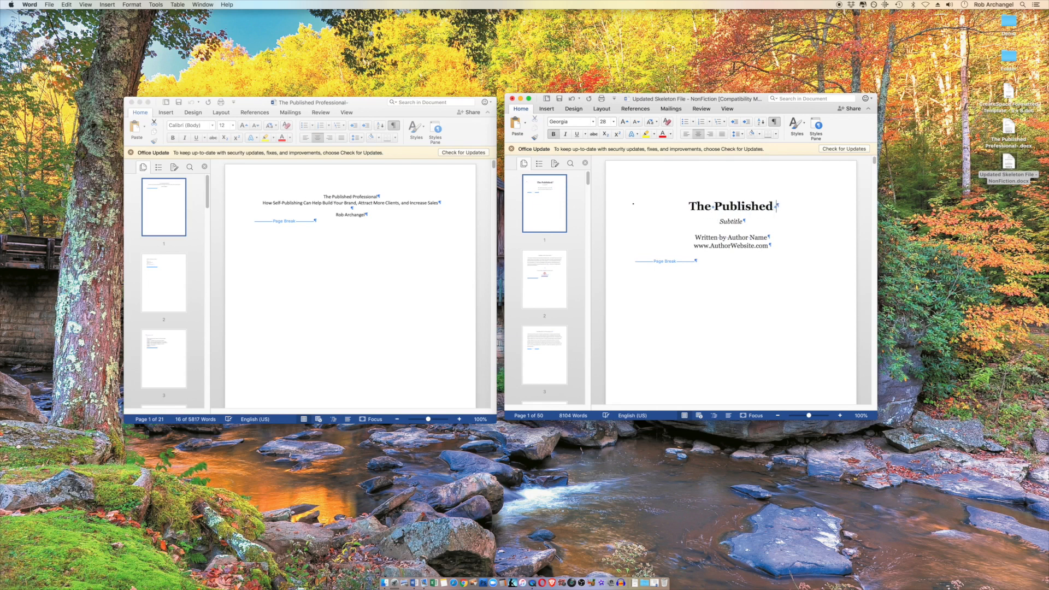
text(Professional)
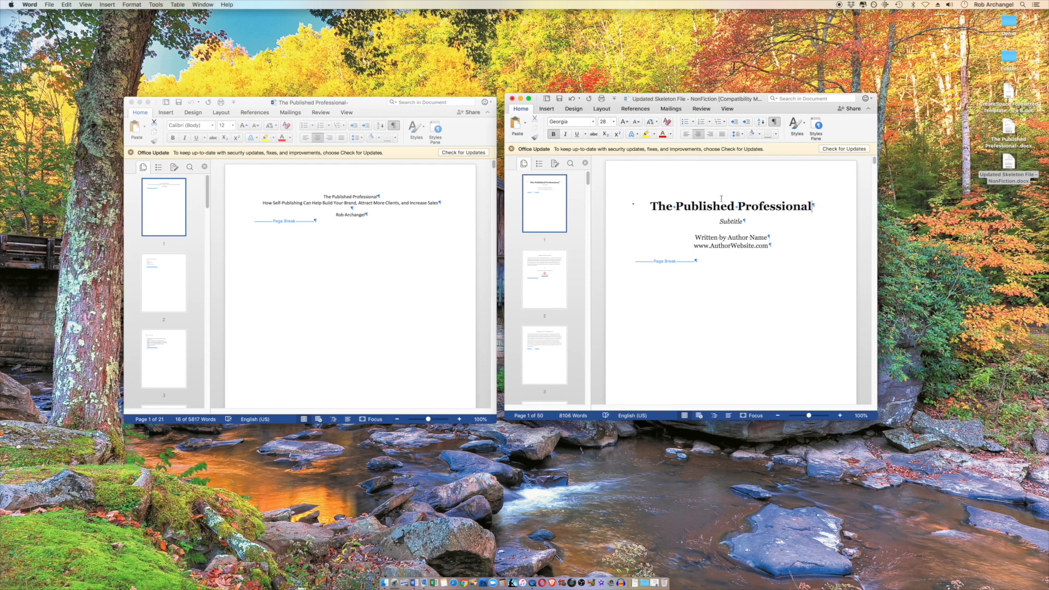
Replace the subtitle placeholder with "How Self Publishing Can Help Build Your Brand, Attract more Clients and Increase Sales"
drag(723, 221, 739, 216)
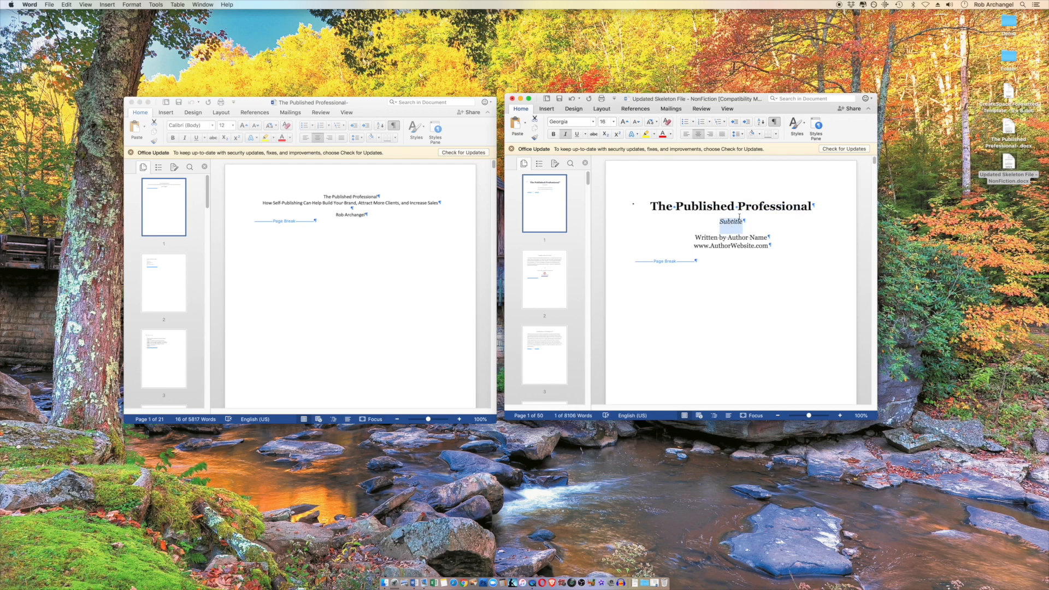
text(How Self Publishing)
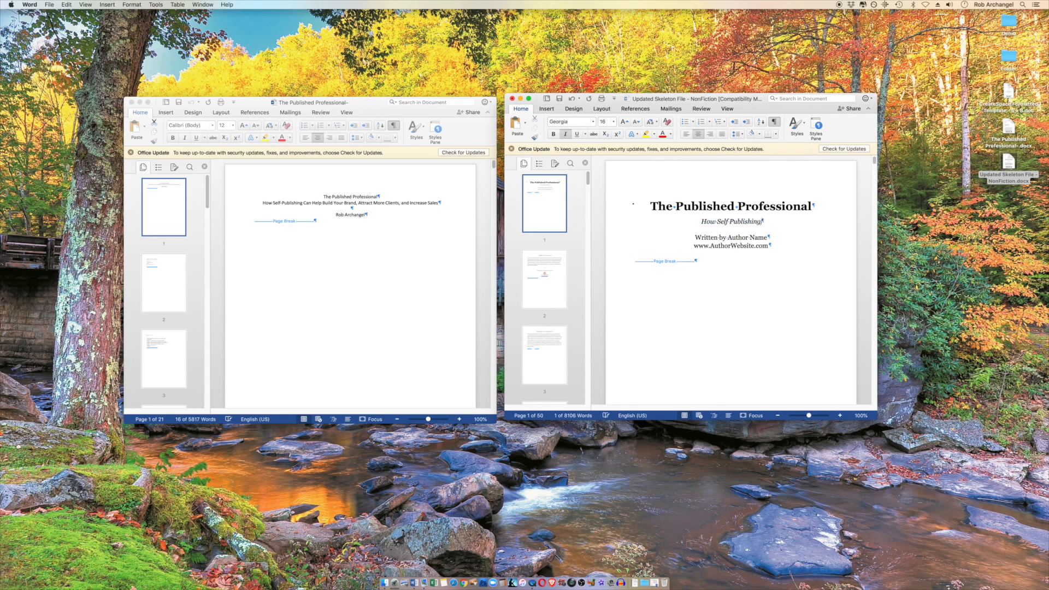
text( Can Help Build Your )
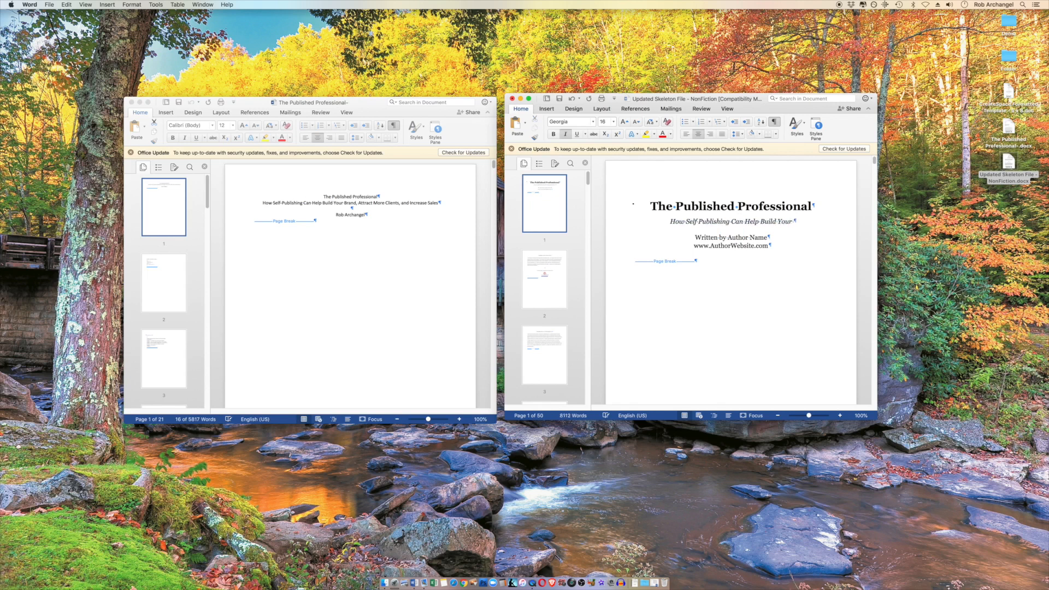
text(Bran)
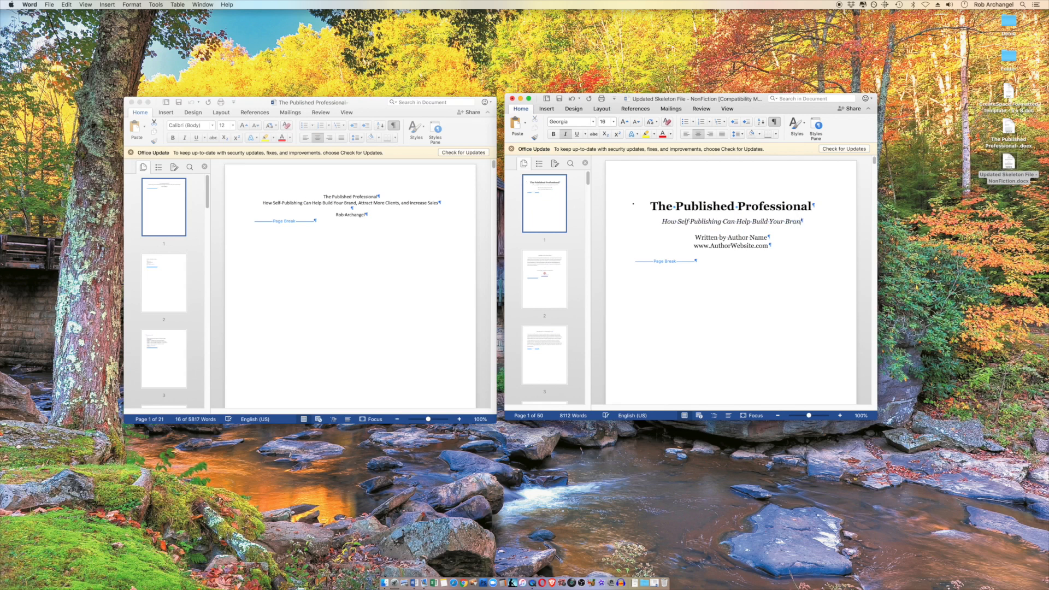
text(d, Attrac)
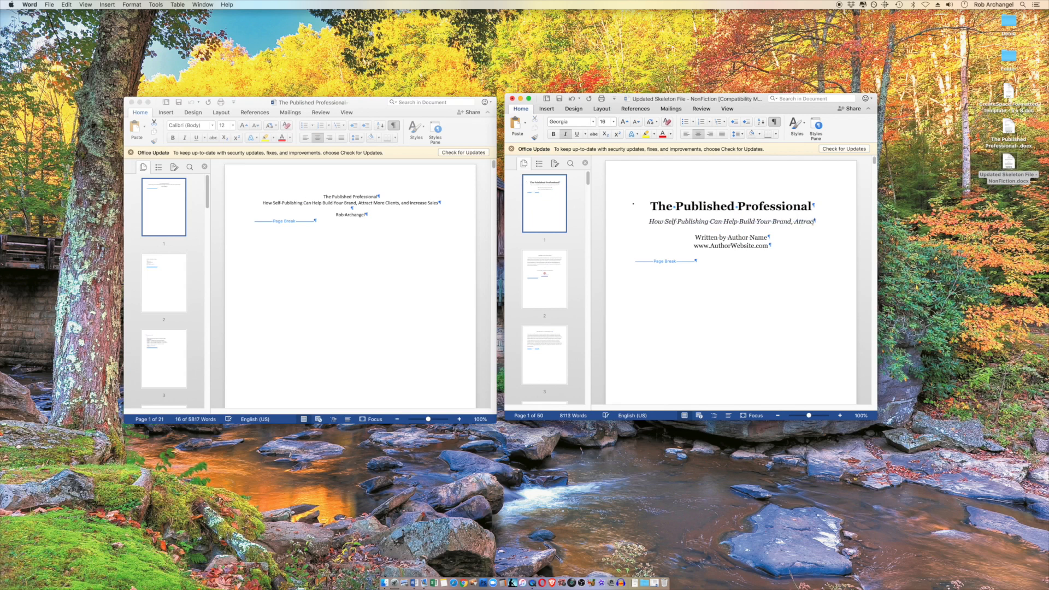
text(t more Clients)
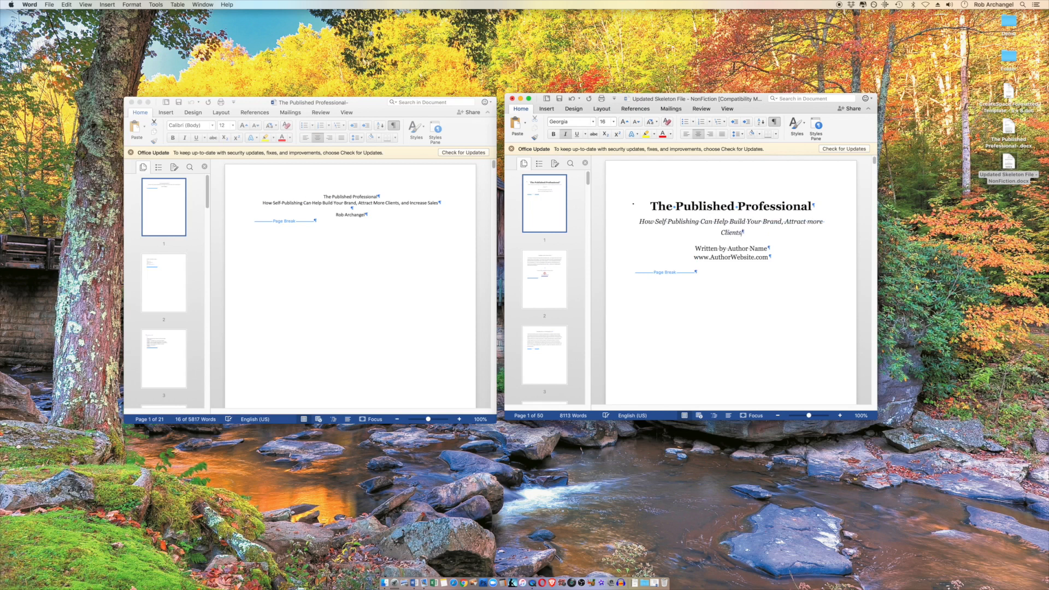
text( and Inbcrease Sales)
Proofread the subtitle on the title page, capitalizing "More" and correcting the spelling of "Increase"
click(806, 223)
key(Delete)
text(M)
click(734, 232)
key(BackSpace)
Replace the author name placeholder after "Written by" on the title page with the author's full name
drag(728, 248, 767, 249)
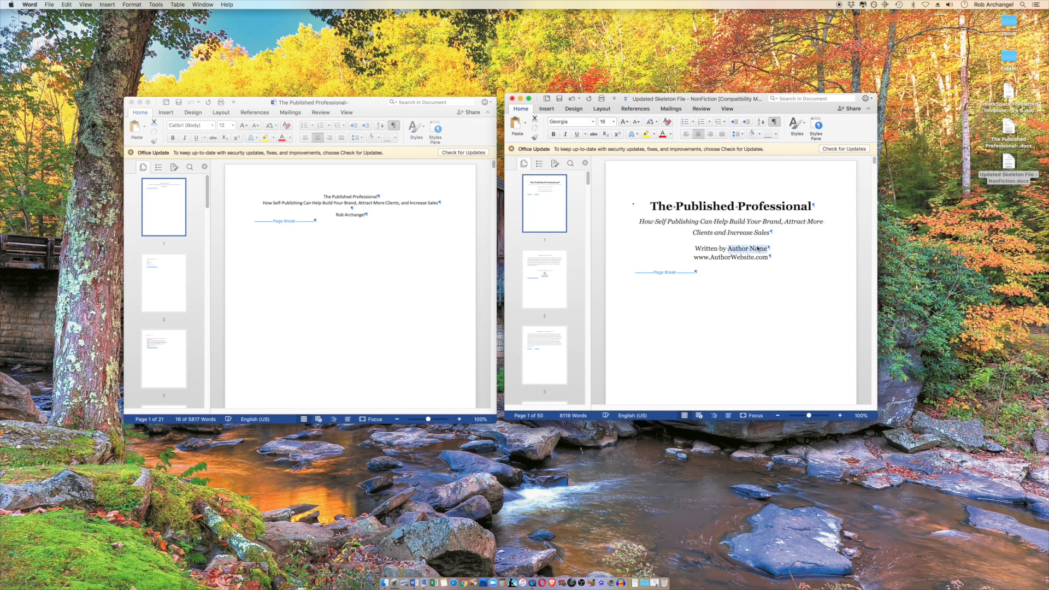
text(Rob Archangel)
key(BackSpace)
text(l)
key(Tab)
key(BackSpace)
drag(710, 257, 754, 260)
text(ArchangelInk)
Update the template's copyright line with the year 2018 and the author's full name
scroll(432, 300, down, 5)
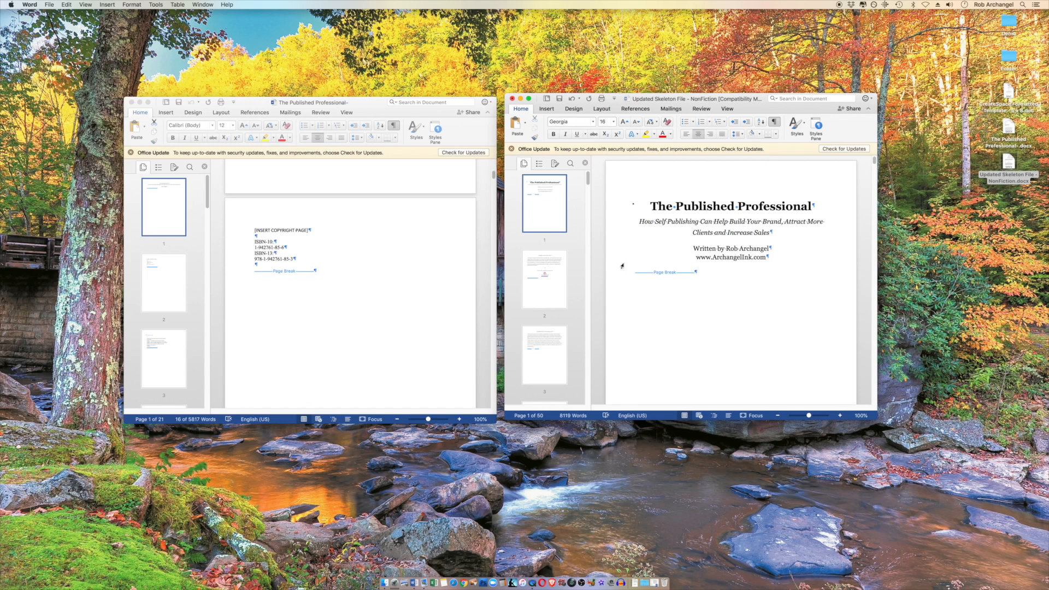
scroll(304, 270, down, 3)
scroll(305, 270, down, 8)
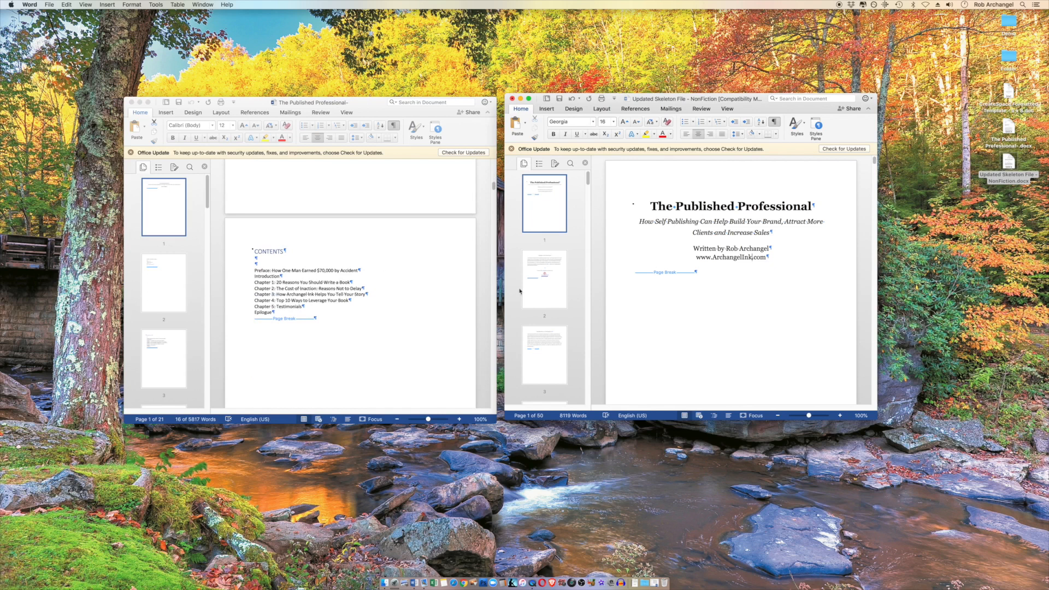
scroll(667, 319, down, 10)
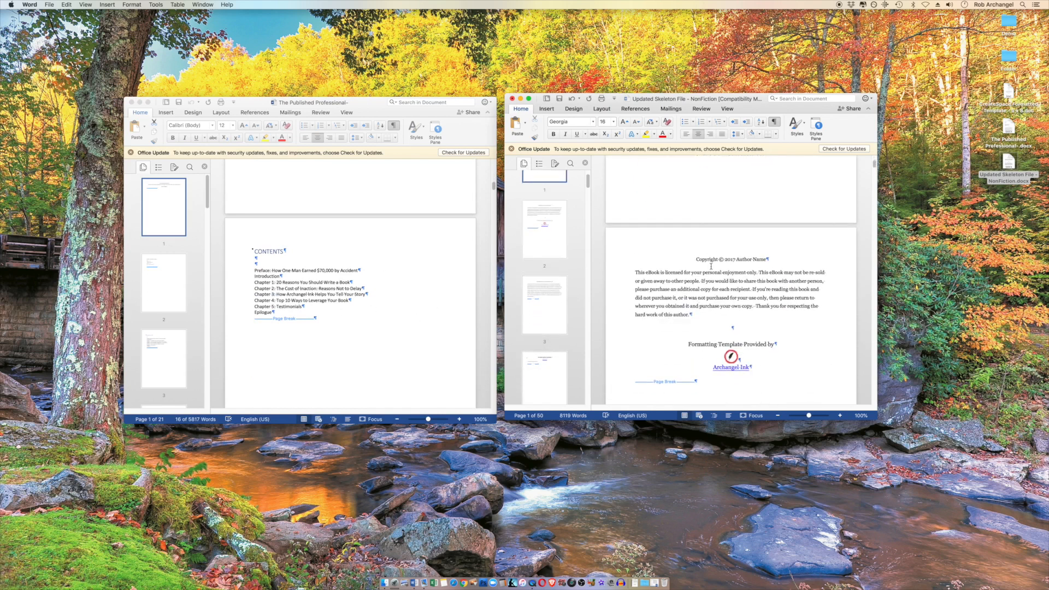
click(733, 260)
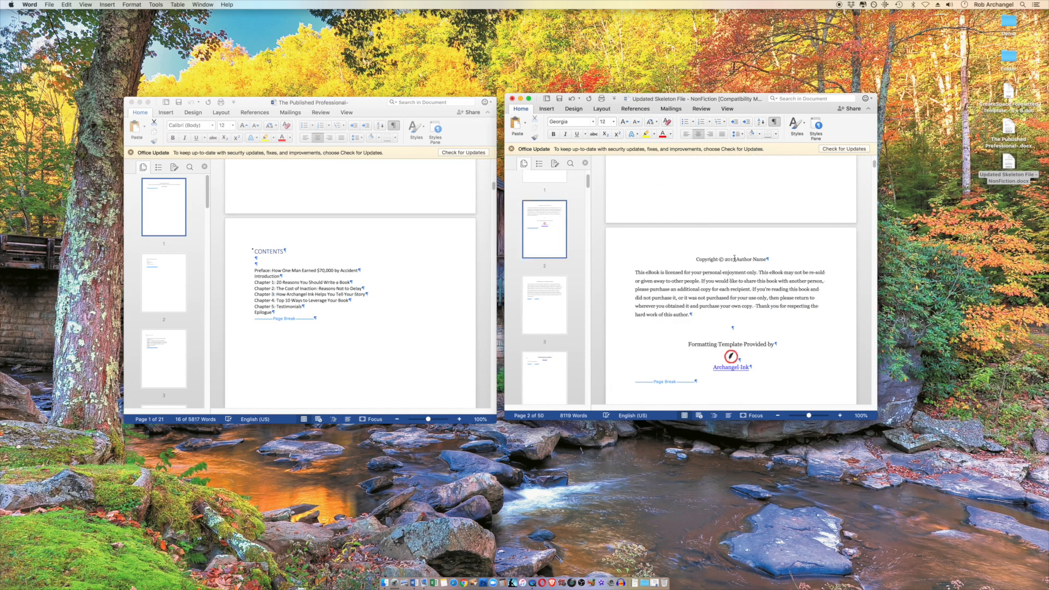
text(8)
drag(736, 259, 765, 261)
text(Rob Archangel)
Delete the whole "Dedication or Disclaimer" section from the template, including its page break
scroll(711, 318, down, 2)
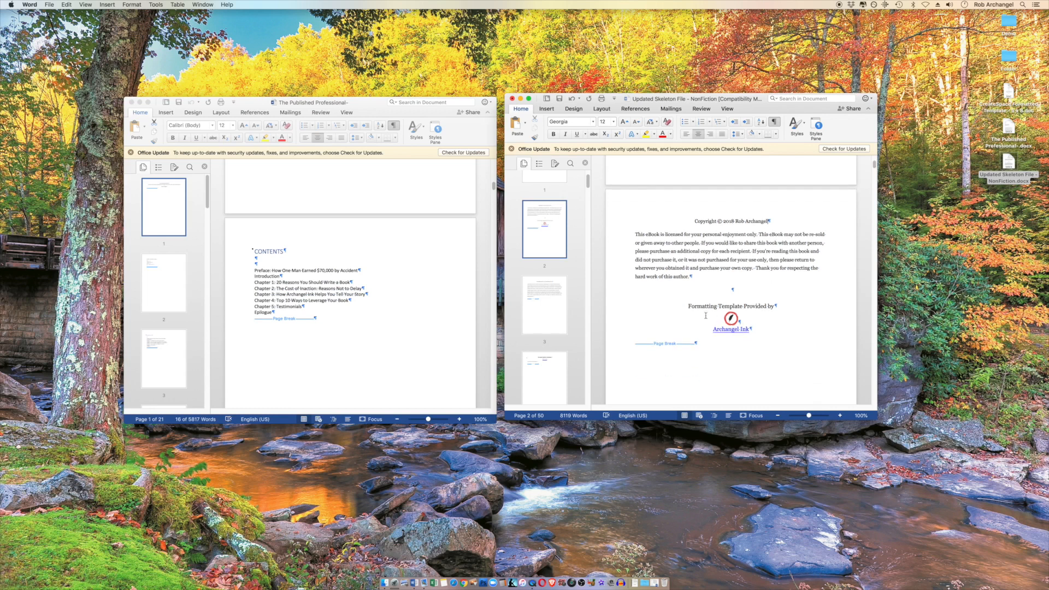
scroll(661, 237, down, 4)
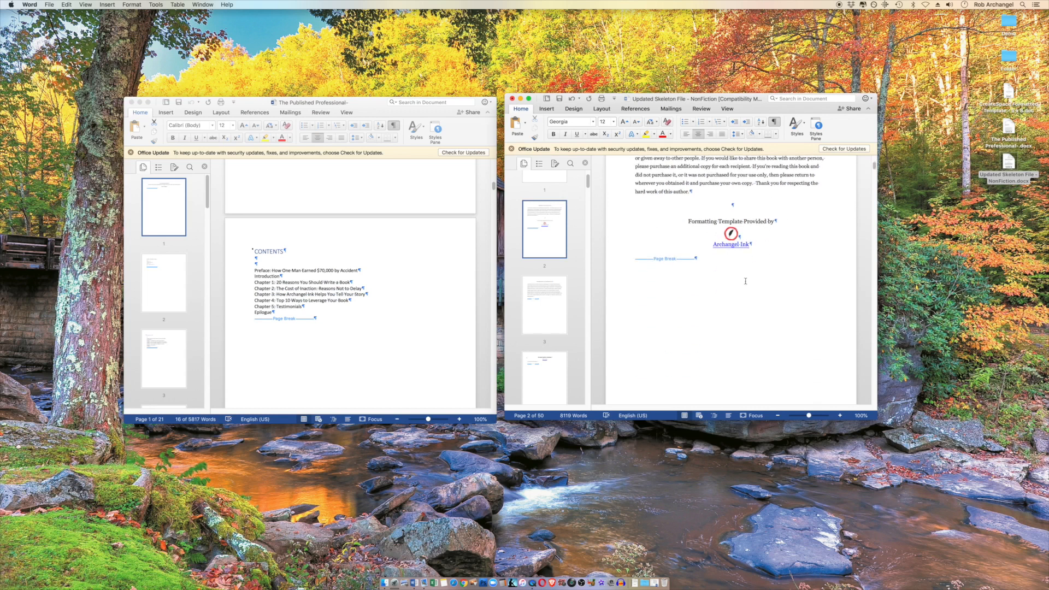
scroll(758, 325, down, 10)
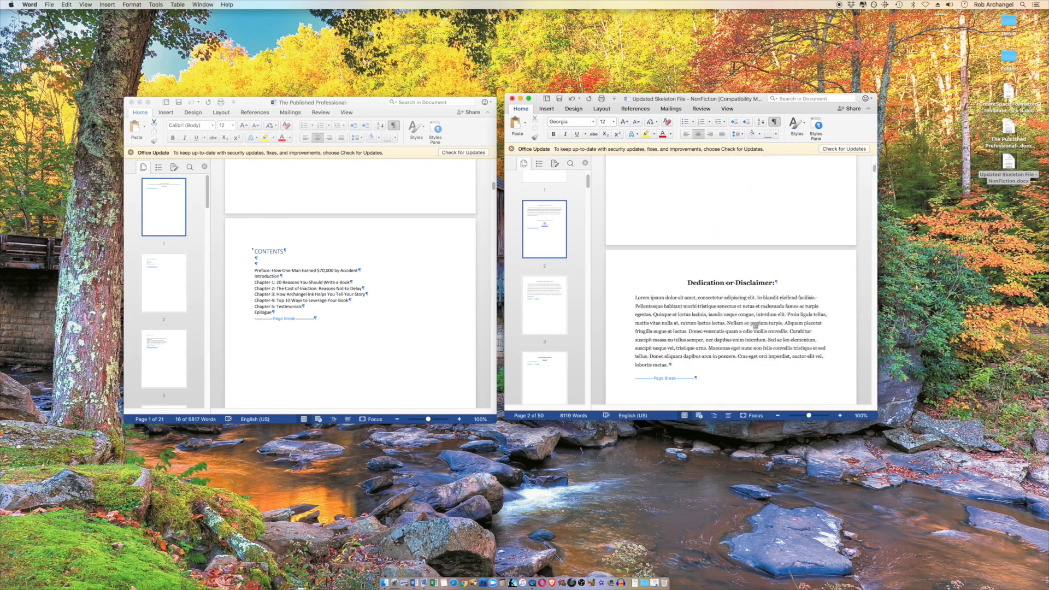
scroll(756, 325, down, 4)
scroll(419, 323, down, 10)
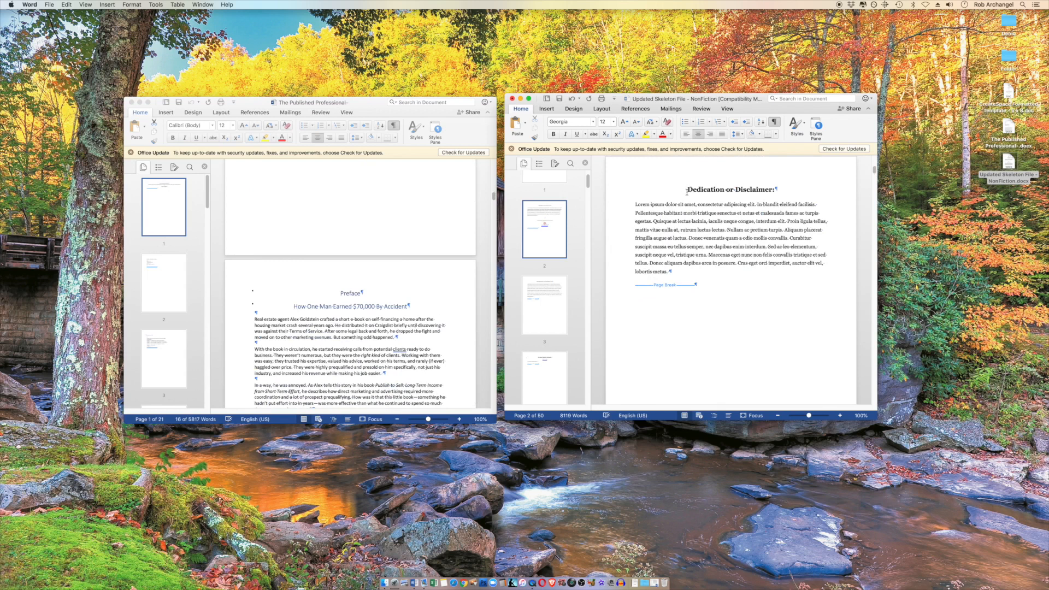
drag(701, 285, 678, 198)
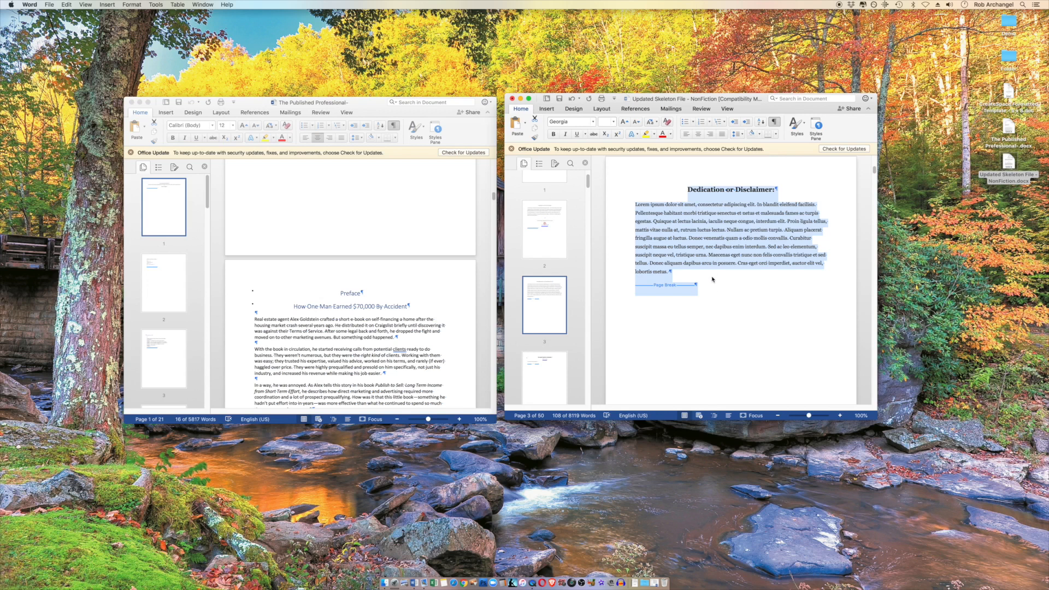
scroll(713, 300, down, 2)
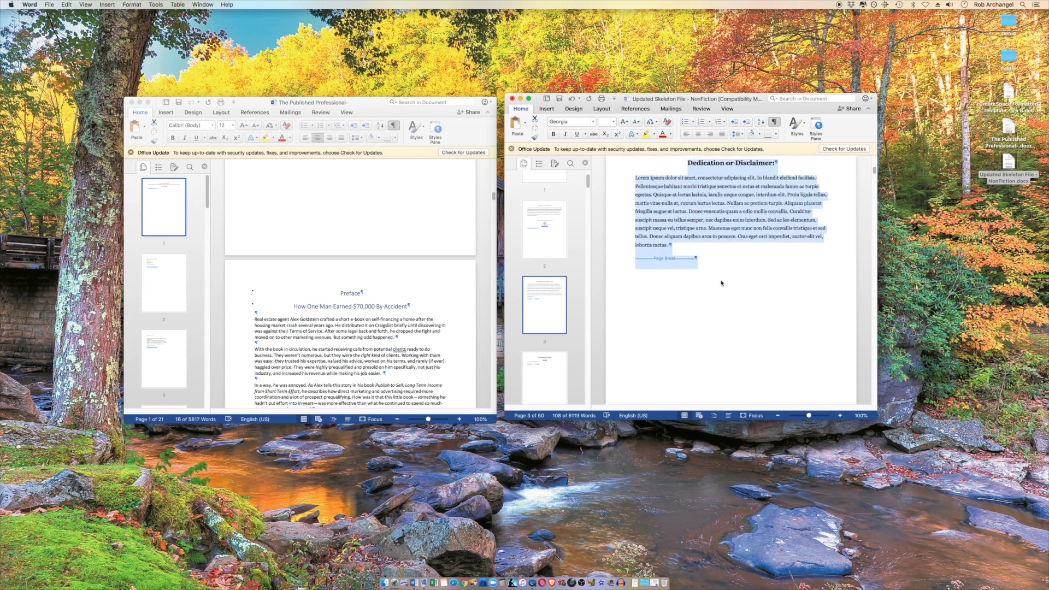
scroll(727, 273, up, 4)
key(Delete)
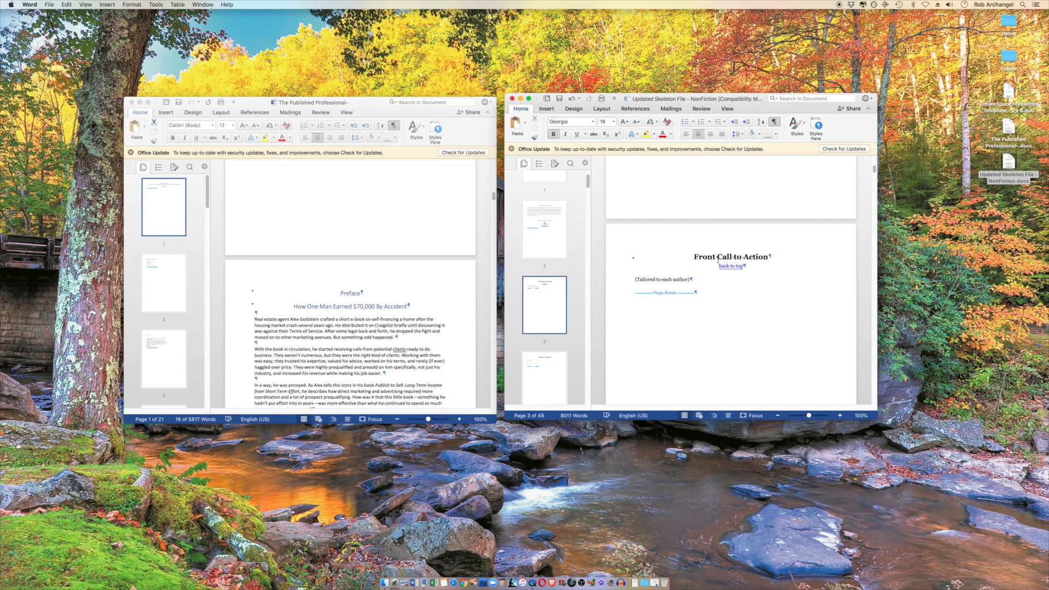
Delete the "Front Call to Action" section from the template, including its page break
drag(692, 257, 715, 296)
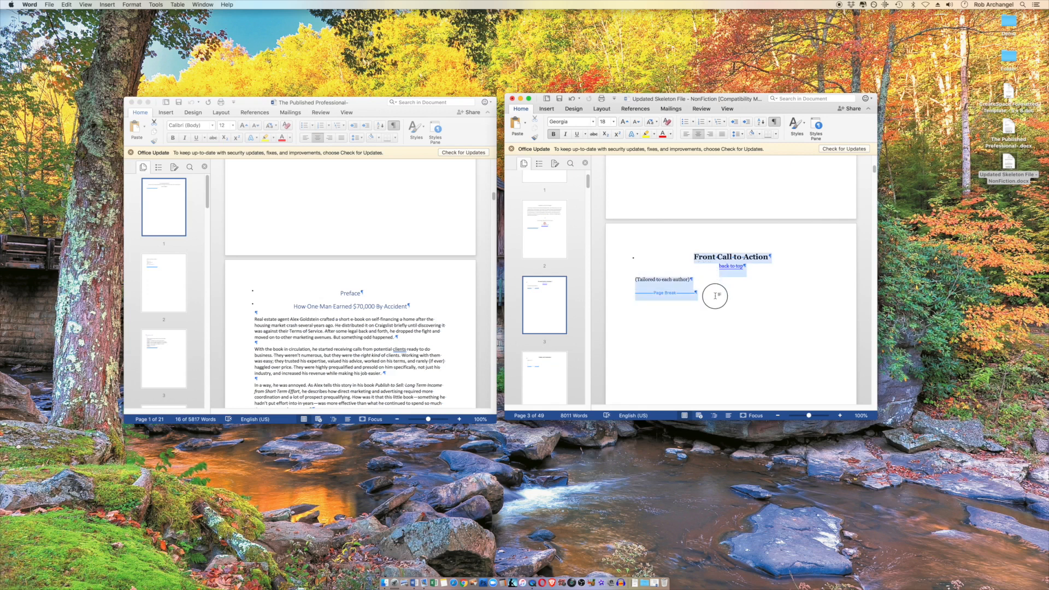
drag(716, 295, 716, 296)
key(Delete)
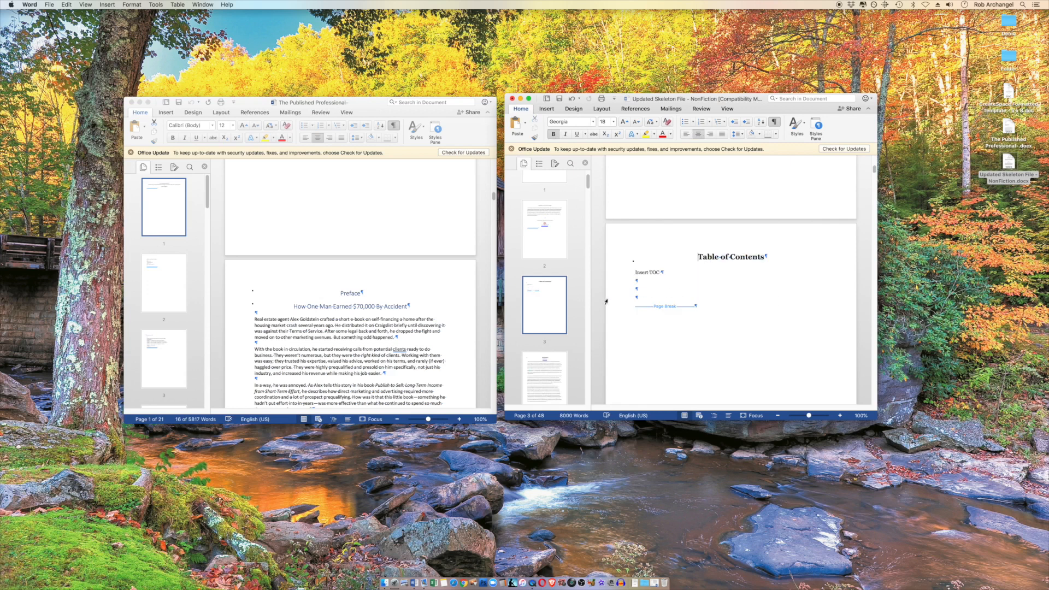
Copy the manuscript's contents list, from Preface through Epilogue, into the blank lines below "Insert TOC" on the template's Table of Contents page
click(661, 272)
scroll(391, 273, up, 15)
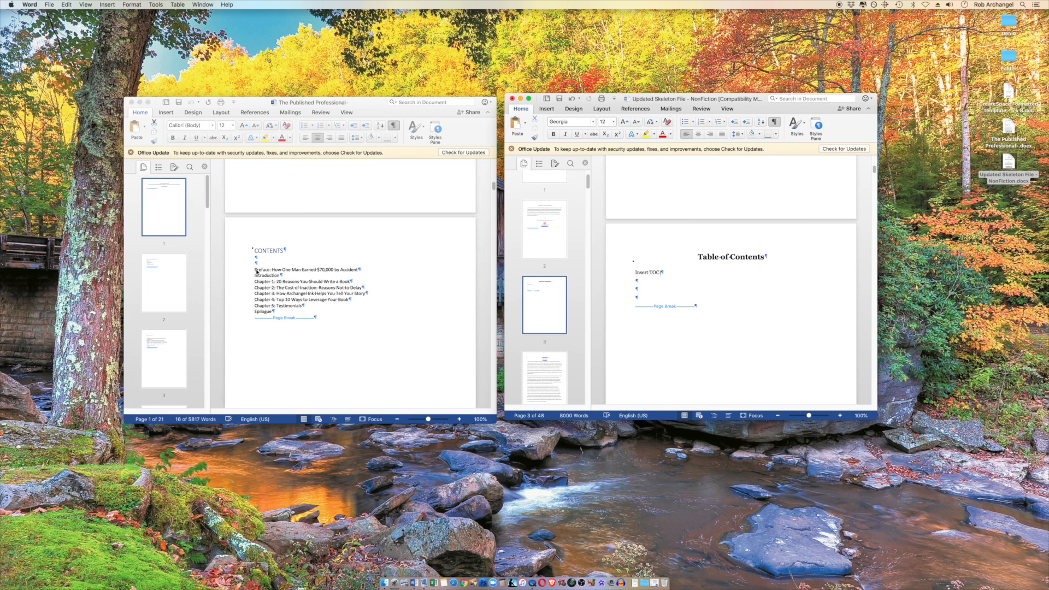
click(255, 270)
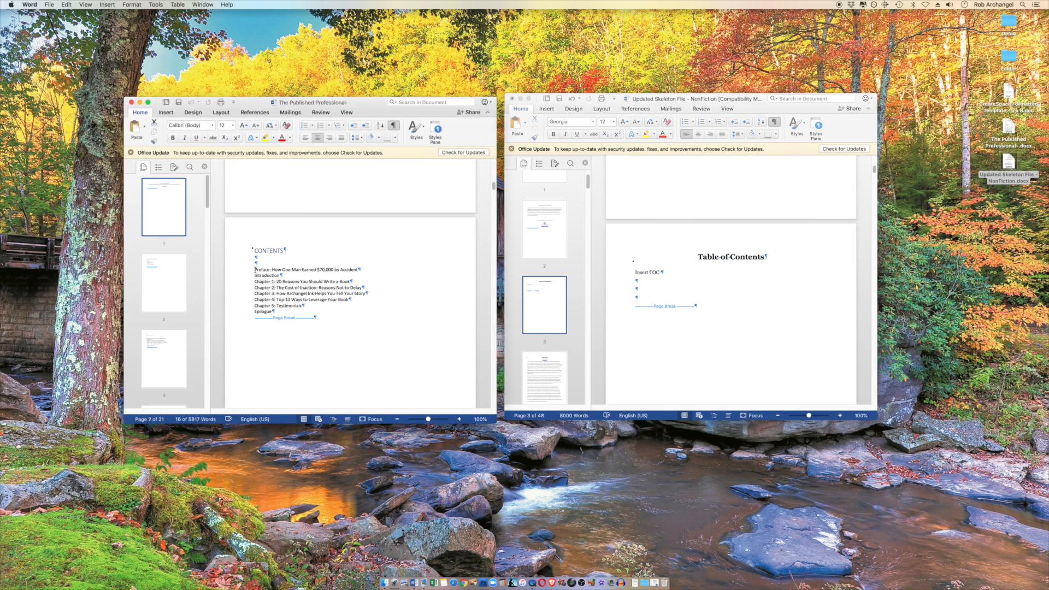
drag(256, 270, 277, 312)
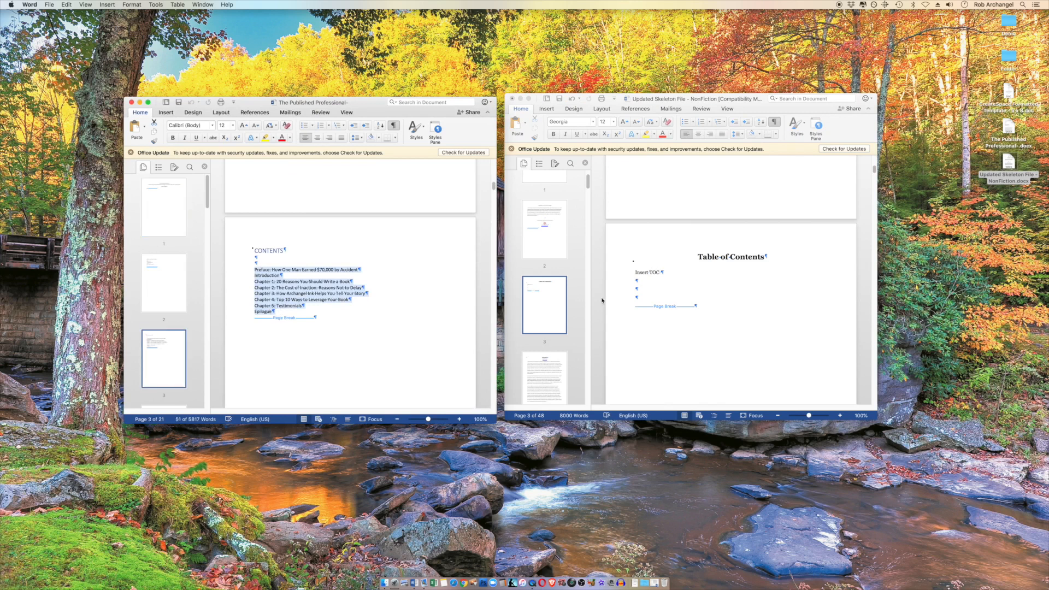
right_click(277, 293)
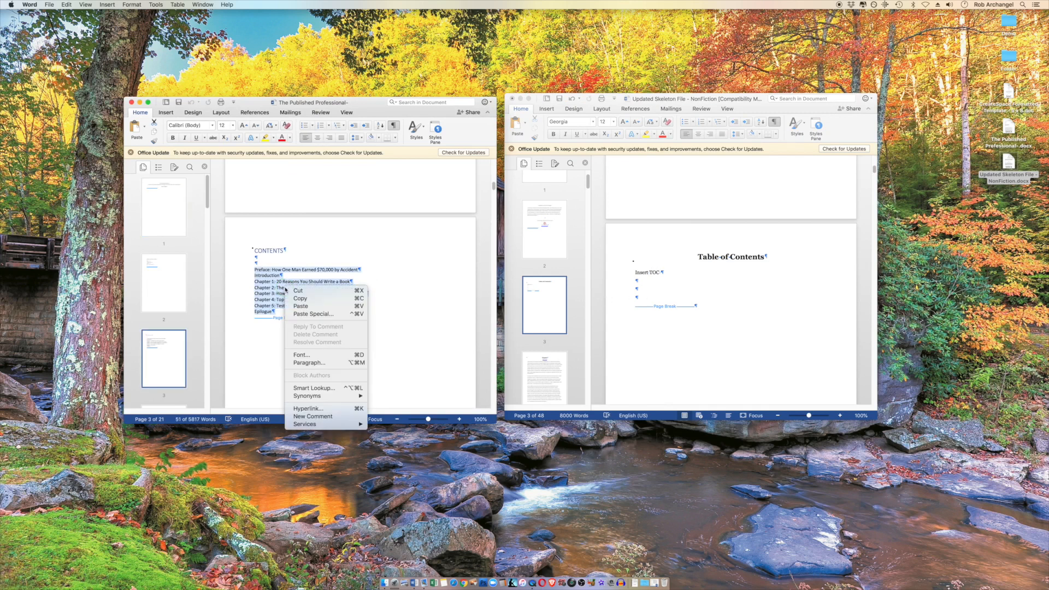
click(298, 298)
click(637, 290)
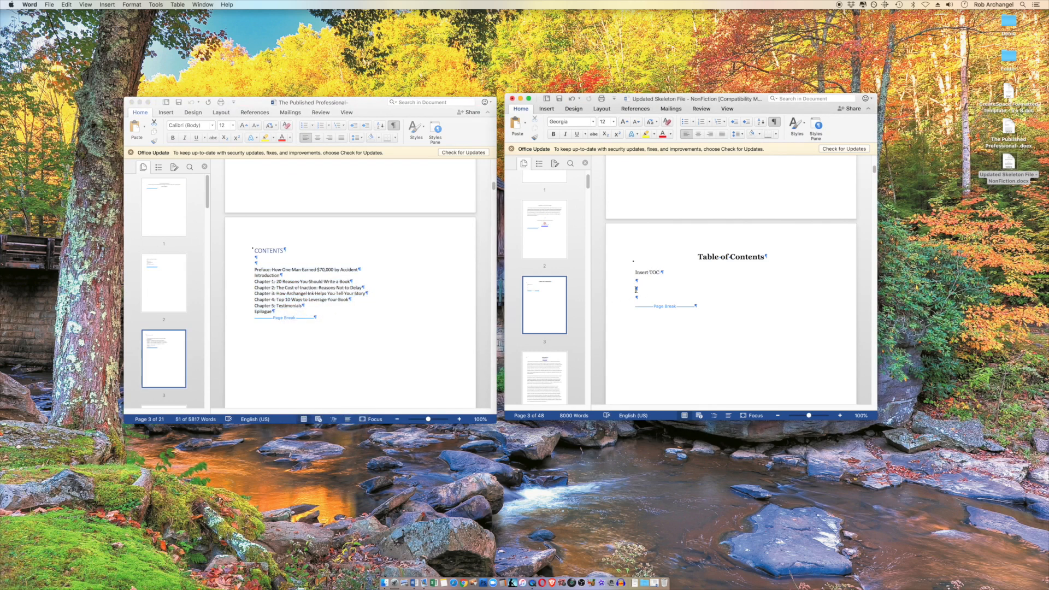
right_click(637, 289)
click(655, 310)
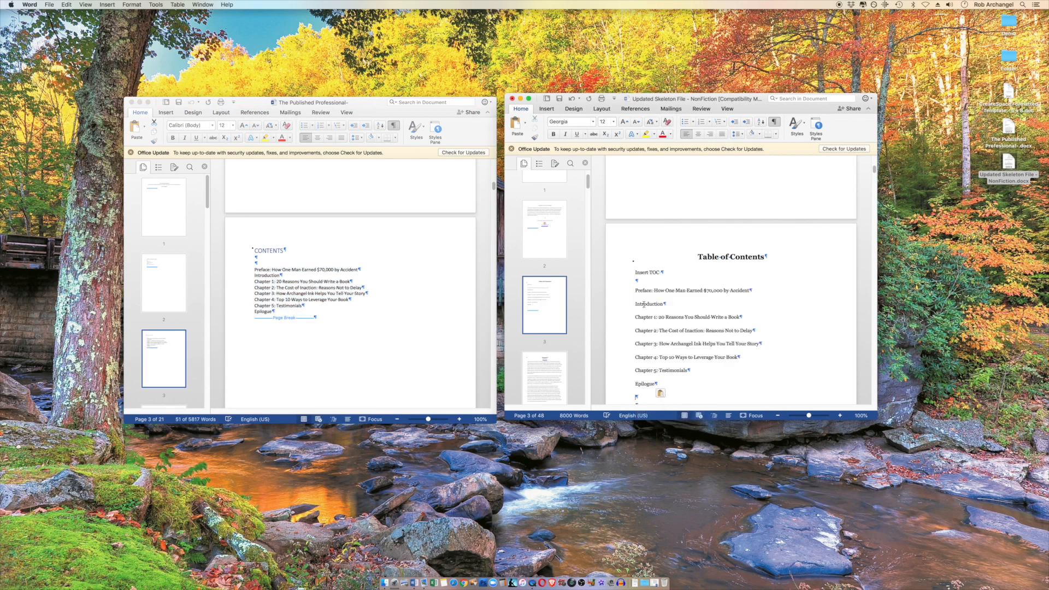
Replace the template's first "Chapter" heading with "Preface: How One Man Earned $70,000 By Accident"
scroll(660, 328, down, 2)
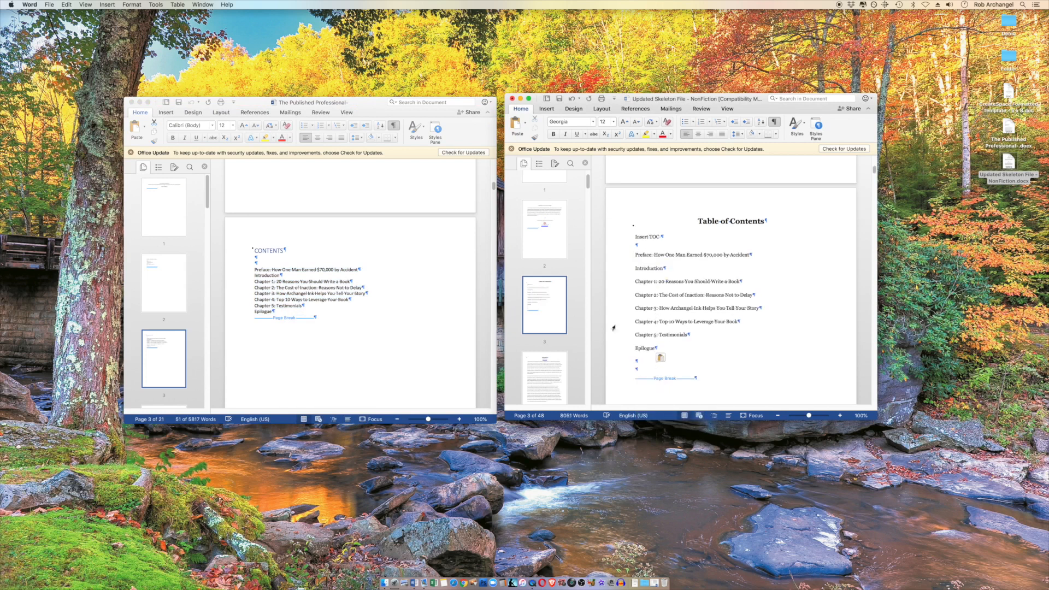
scroll(644, 328, down, 5)
scroll(639, 304, down, 10)
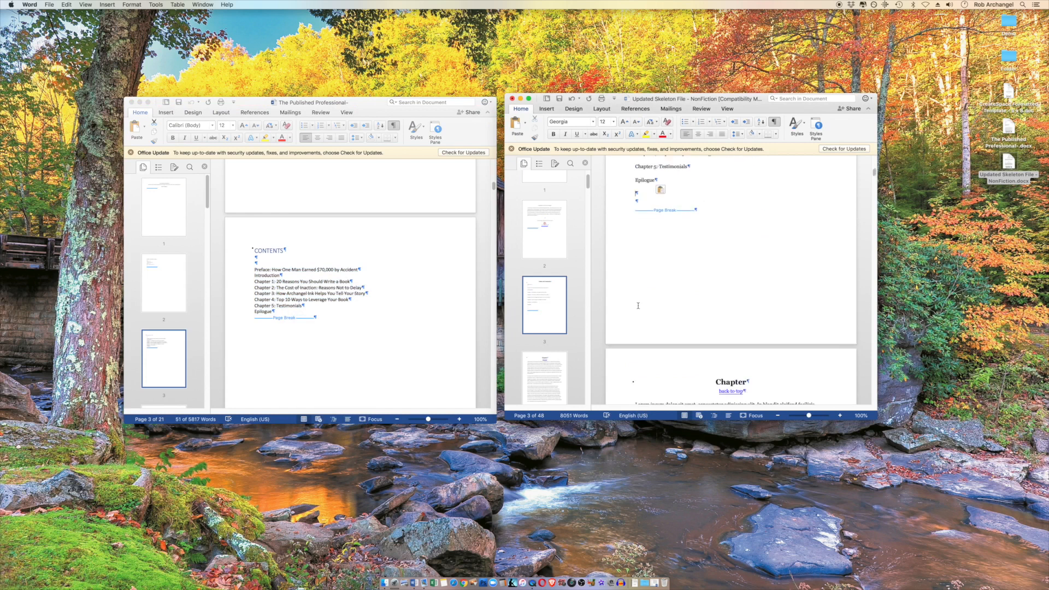
scroll(360, 334, down, 10)
scroll(361, 335, down, 7)
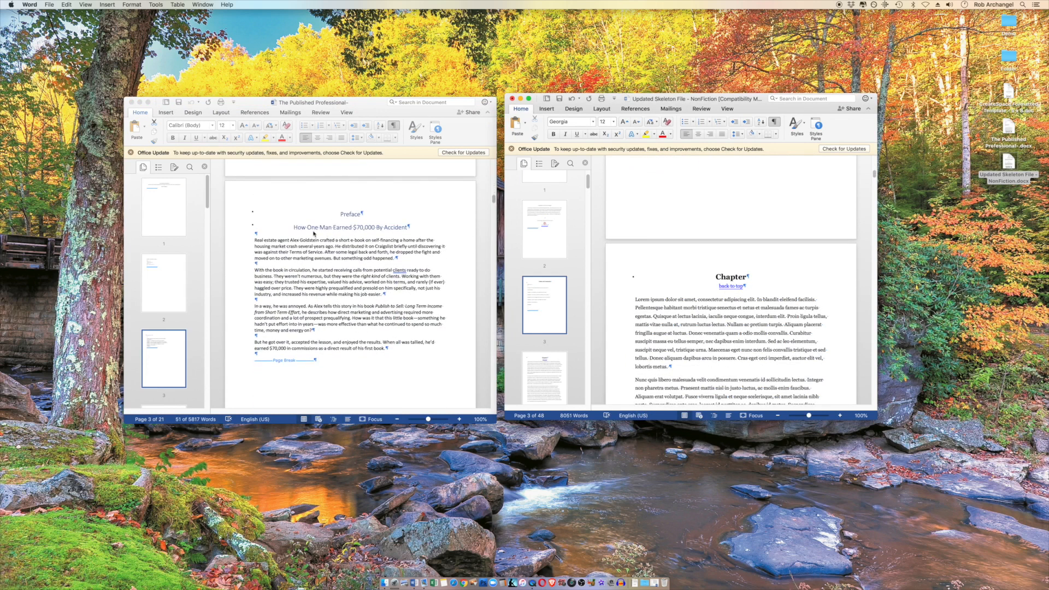
double_click(727, 277)
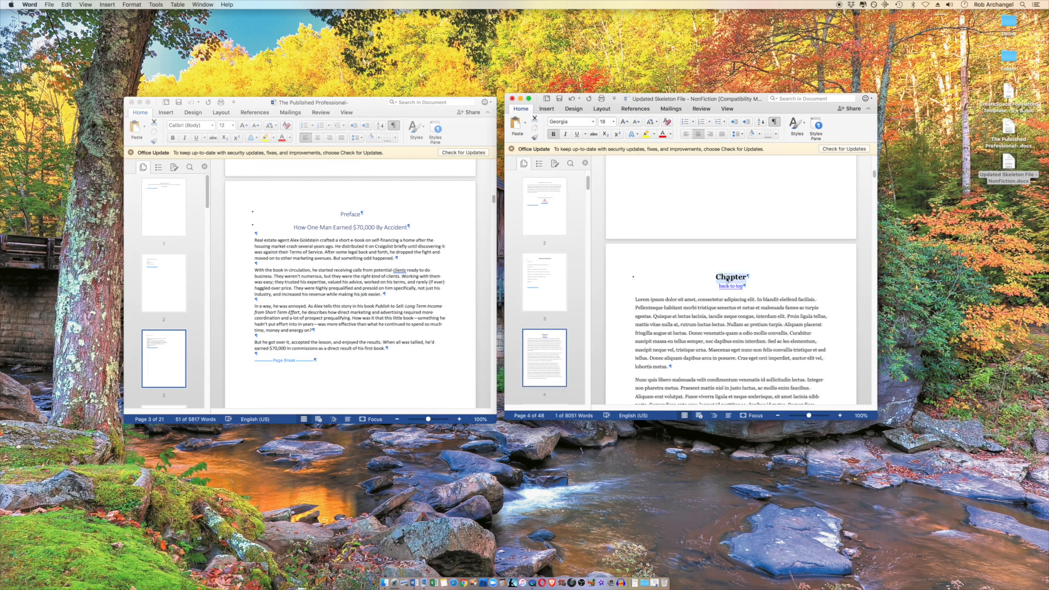
text(Preface)
text(: How One M)
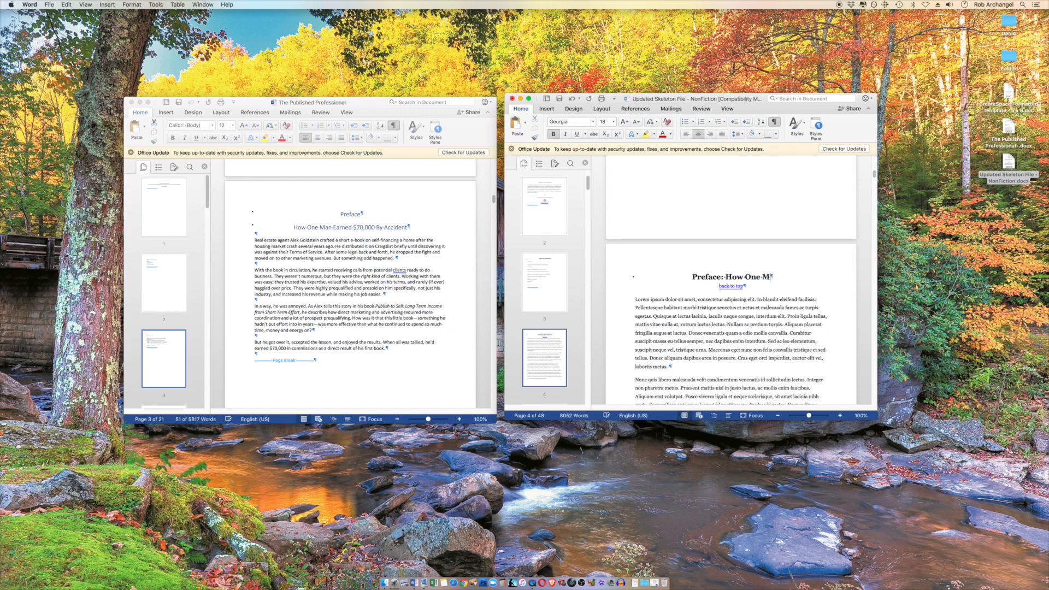
text(an Earned)
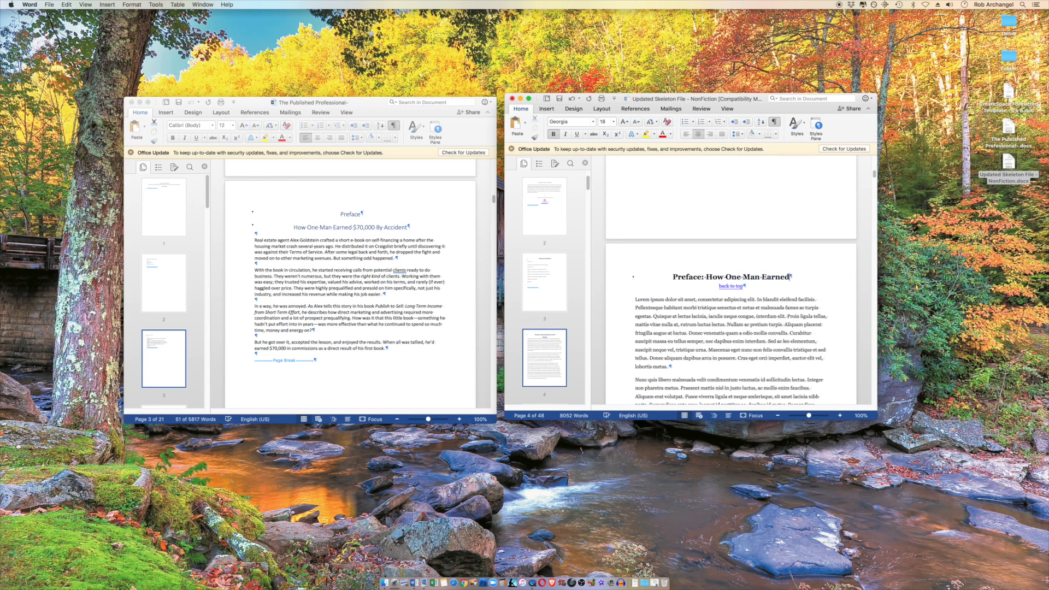
text( $70,00)
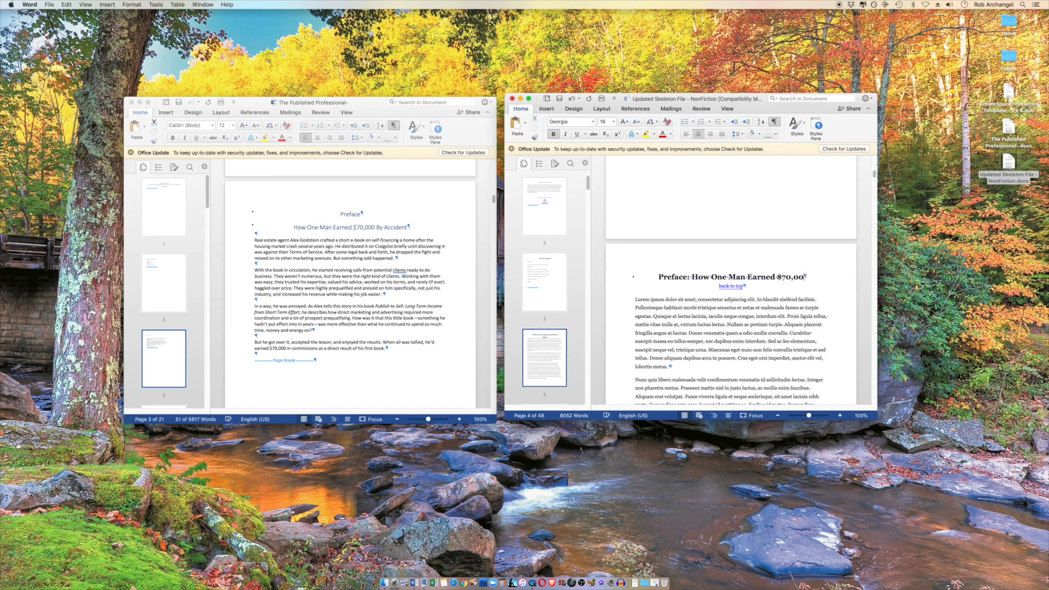
text(0 By Accident)
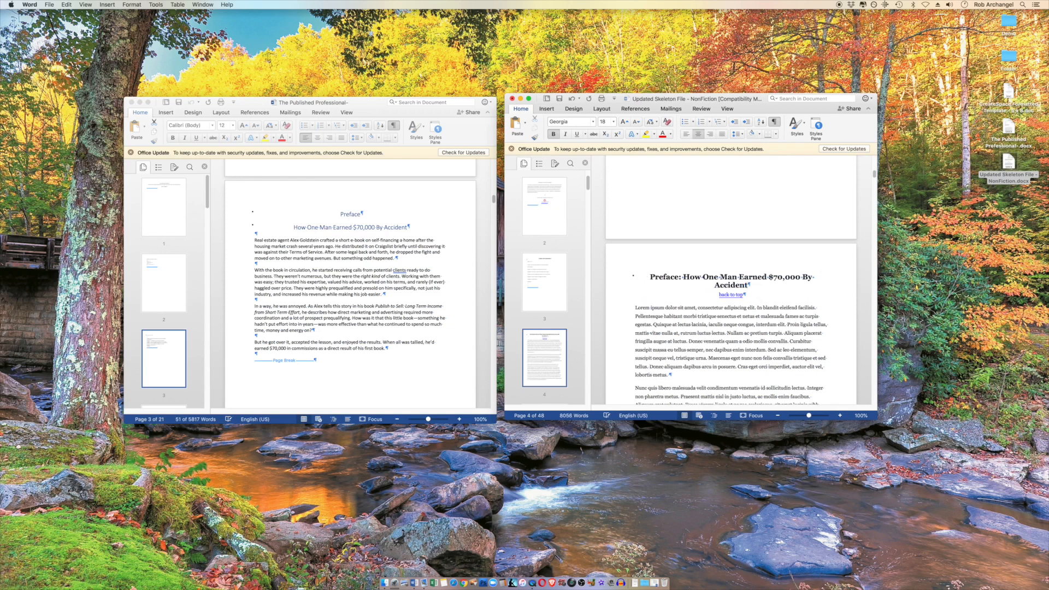
Delete all the lorem ipsum placeholder text under the template's Preface heading, keeping the "back to top" link and the page break
drag(634, 307, 713, 359)
scroll(713, 359, down, 5)
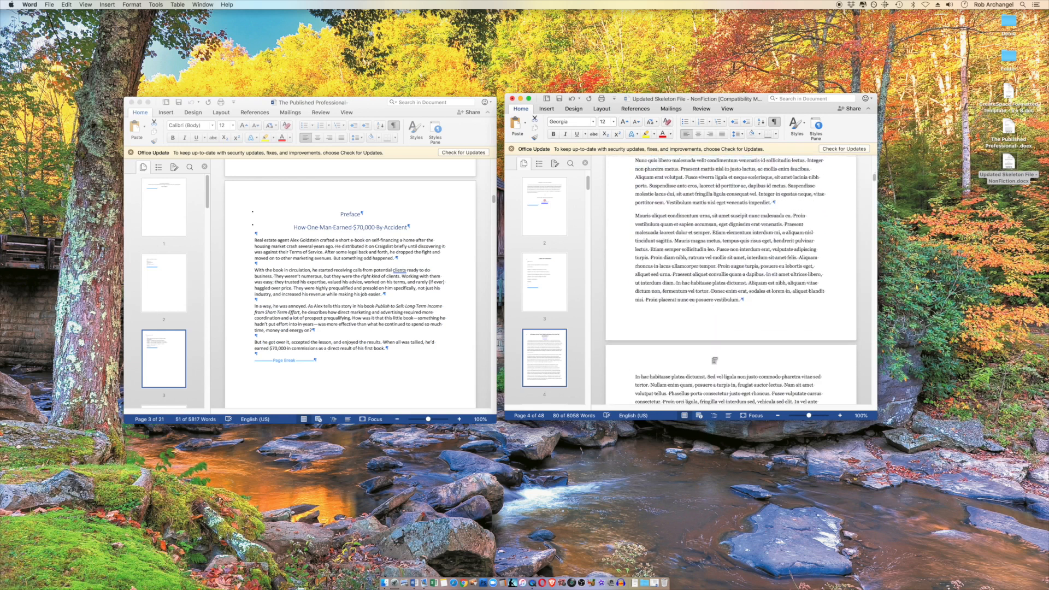
shift+click(754, 360)
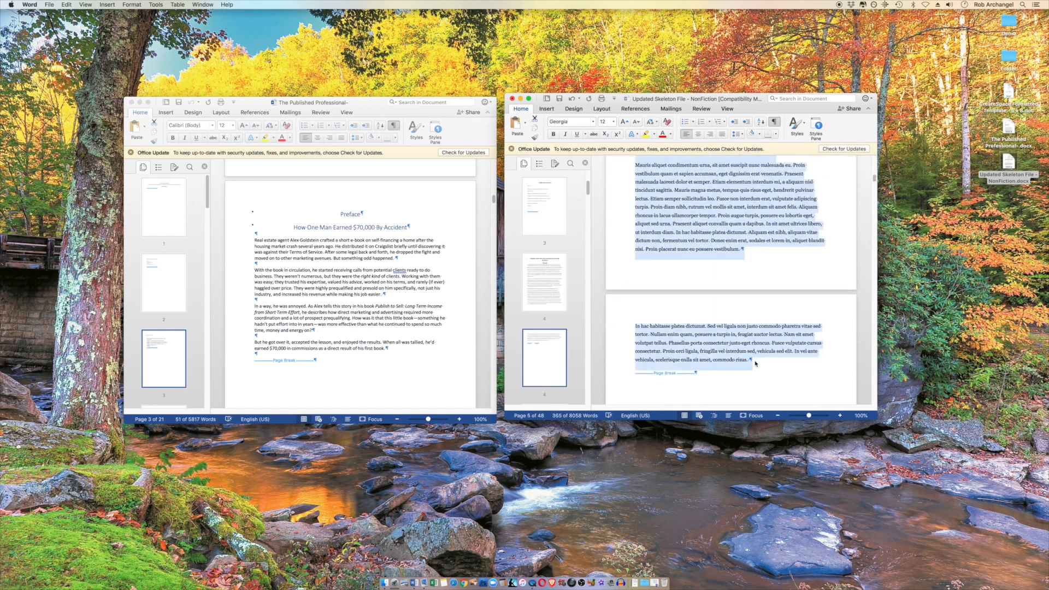
drag(739, 348, 726, 319)
scroll(726, 312, up, 5)
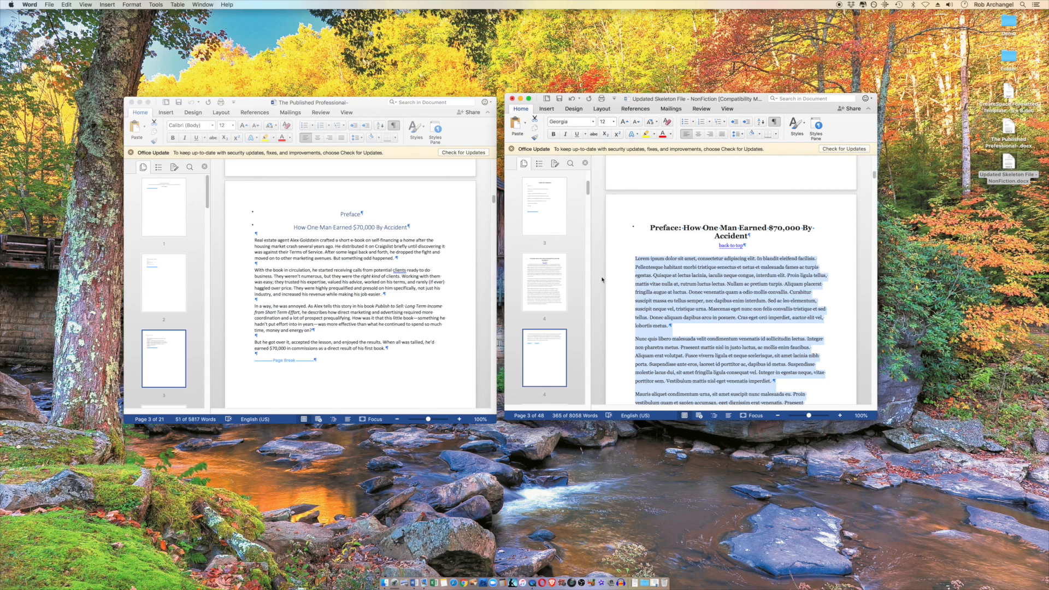
scroll(712, 308, down, 3)
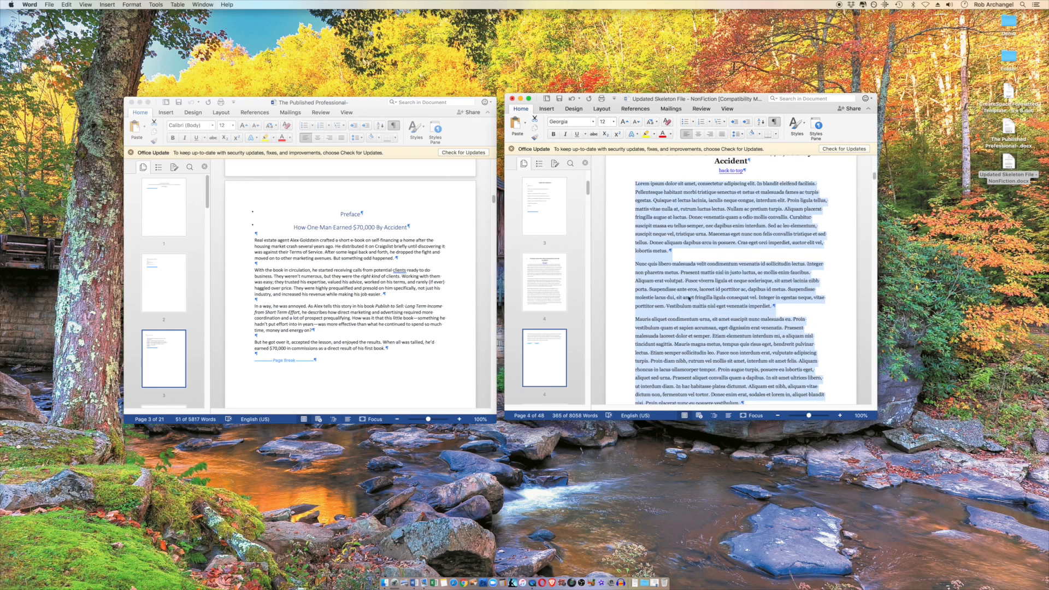
scroll(665, 213, down, 5)
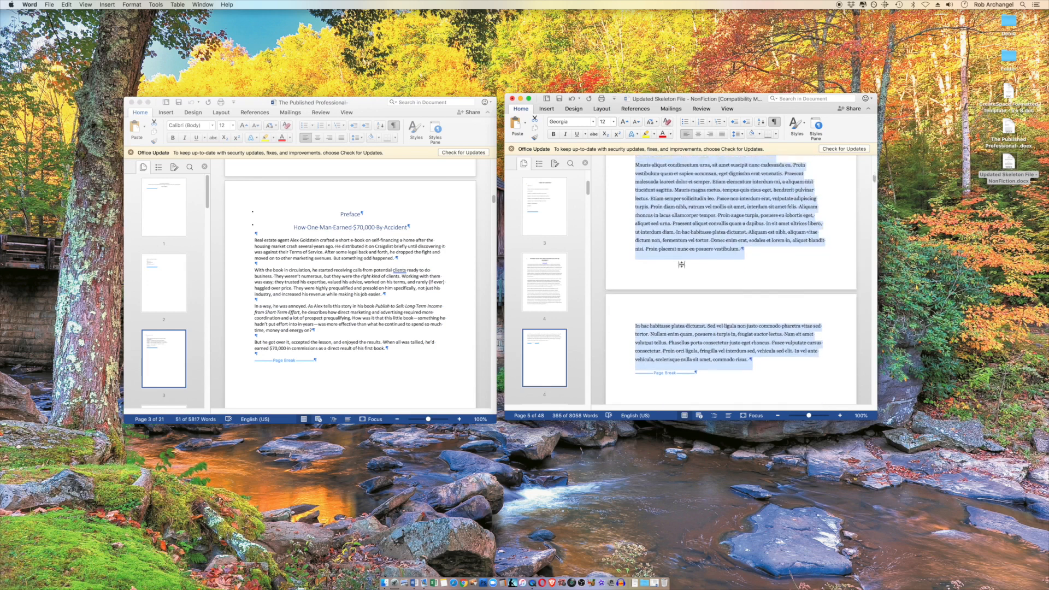
scroll(683, 268, up, 3)
key(BackSpace)
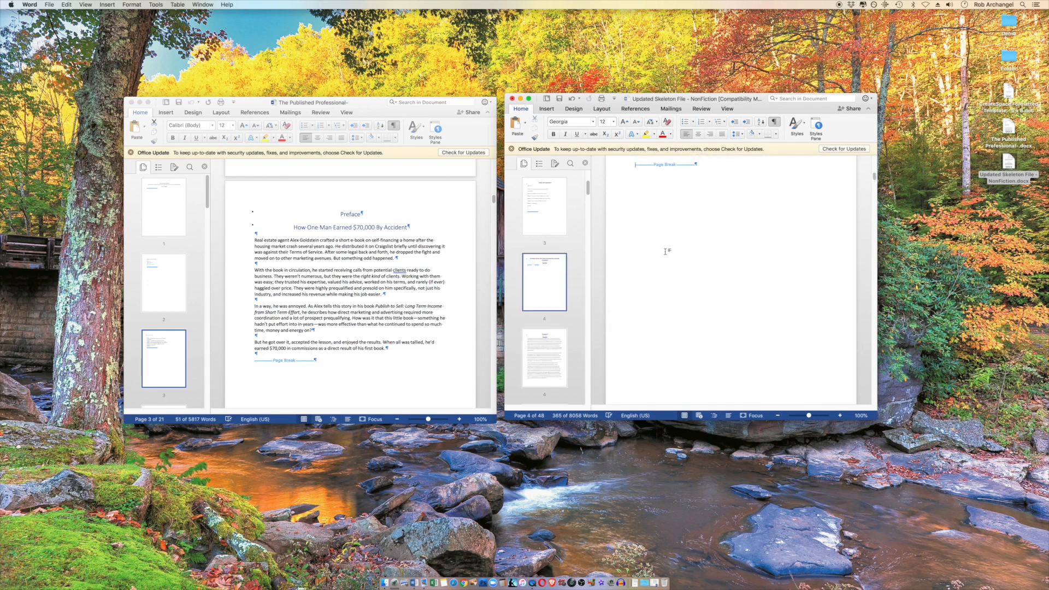
Copy the manuscript's Preface body text into the template, just before the page break under the Preface heading
click(254, 240)
drag(255, 240, 400, 348)
right_click(370, 342)
click(392, 356)
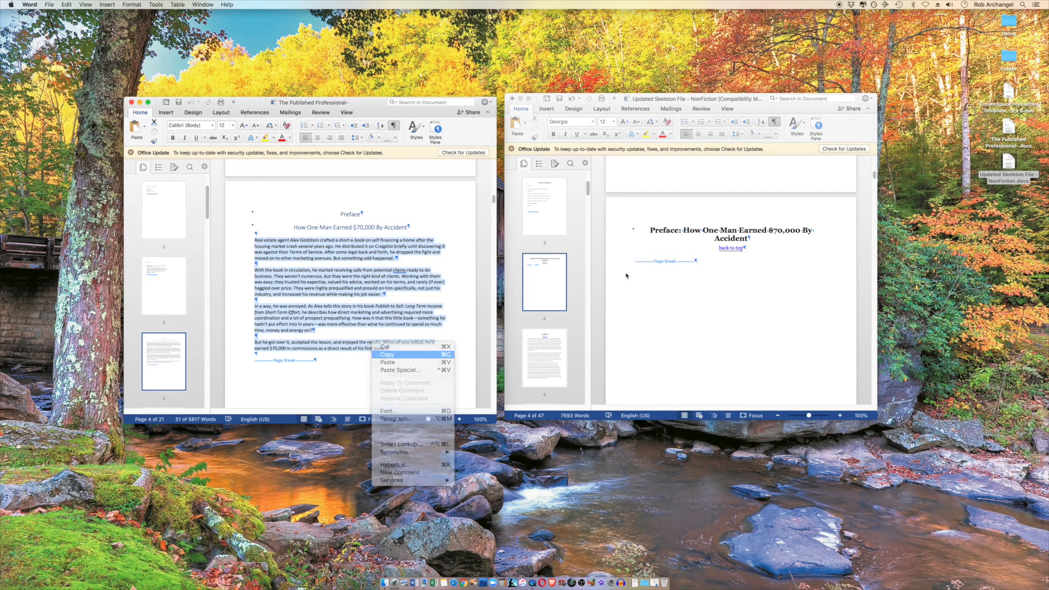
click(635, 263)
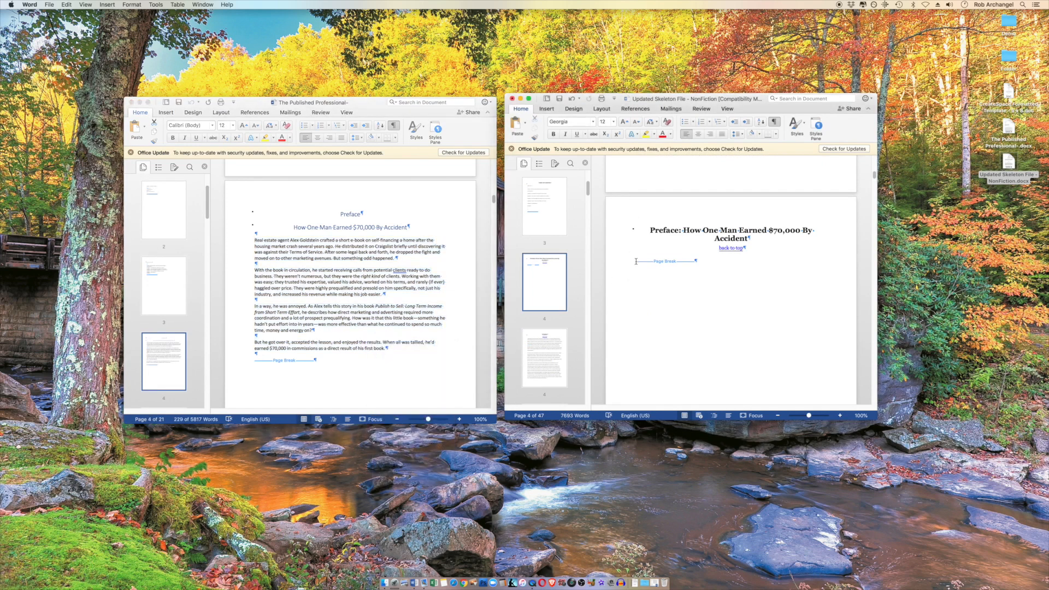
key(super+v)
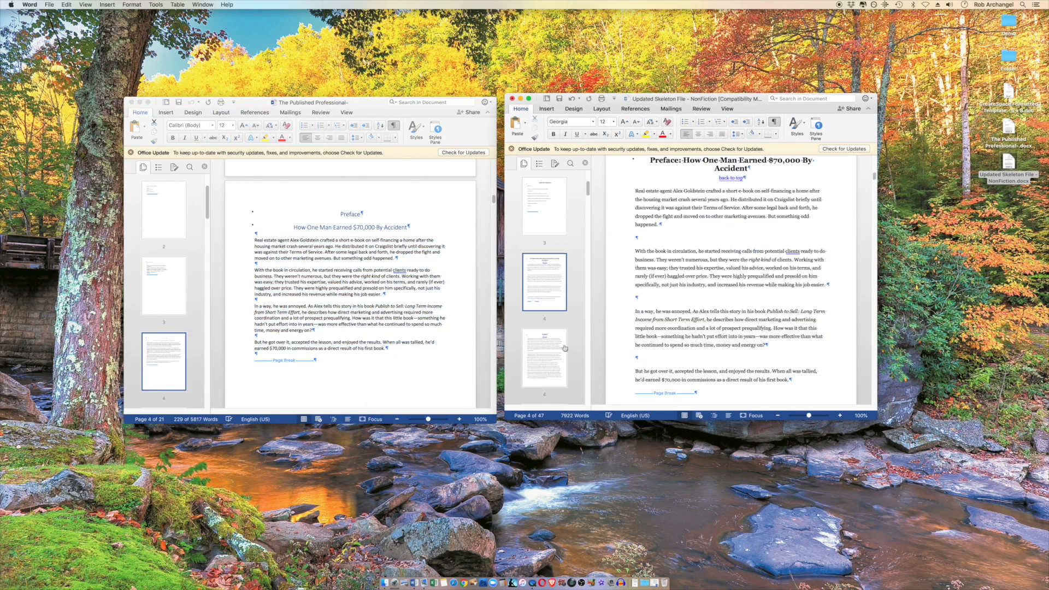
Remove the empty paragraphs between the pasted Preface paragraphs in the template
key(BackSpace)
click(650, 298)
key(BackSpace)
click(647, 240)
key(BackSpace)
scroll(647, 244, up, 3)
Show the list of styles for the template and widen its window so the full page fits beside it
click(816, 127)
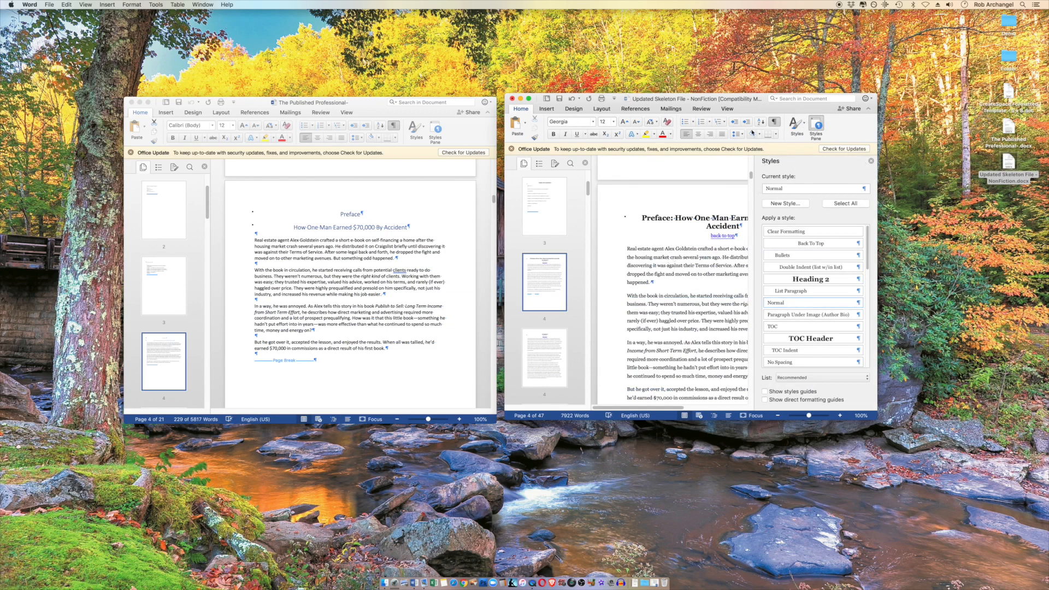
drag(877, 418, 975, 407)
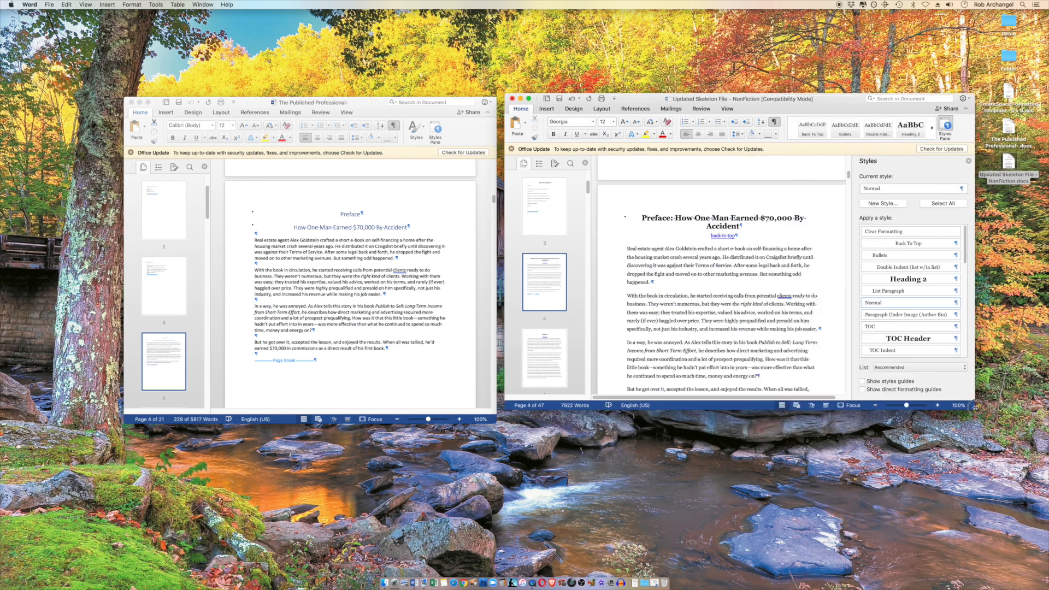
Try 0 pt spacing after the first Preface paragraph, compare it with the next paragraph, and undo the spacing change
right_click(701, 275)
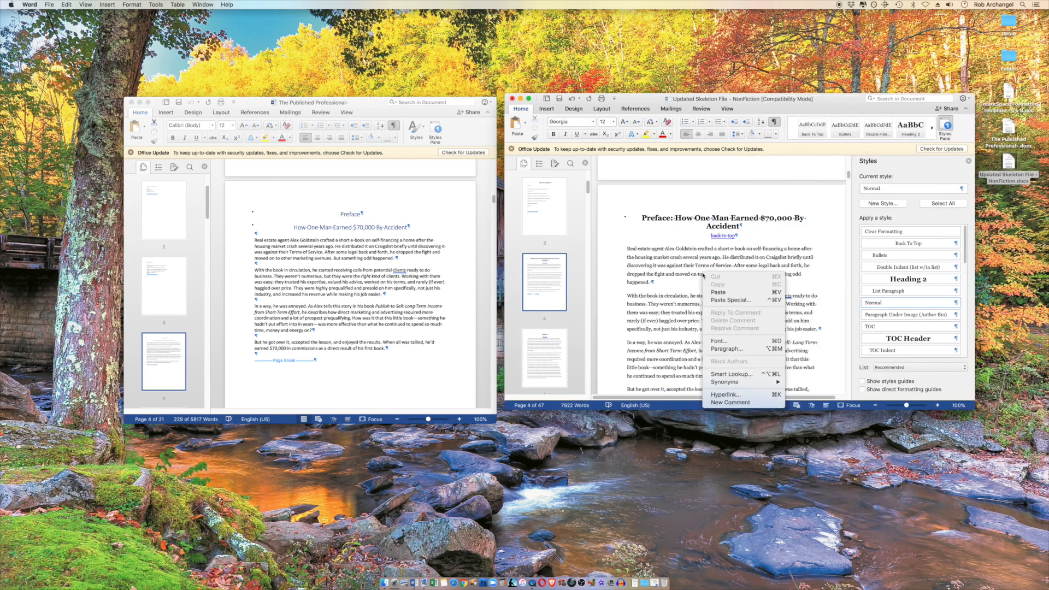
click(743, 349)
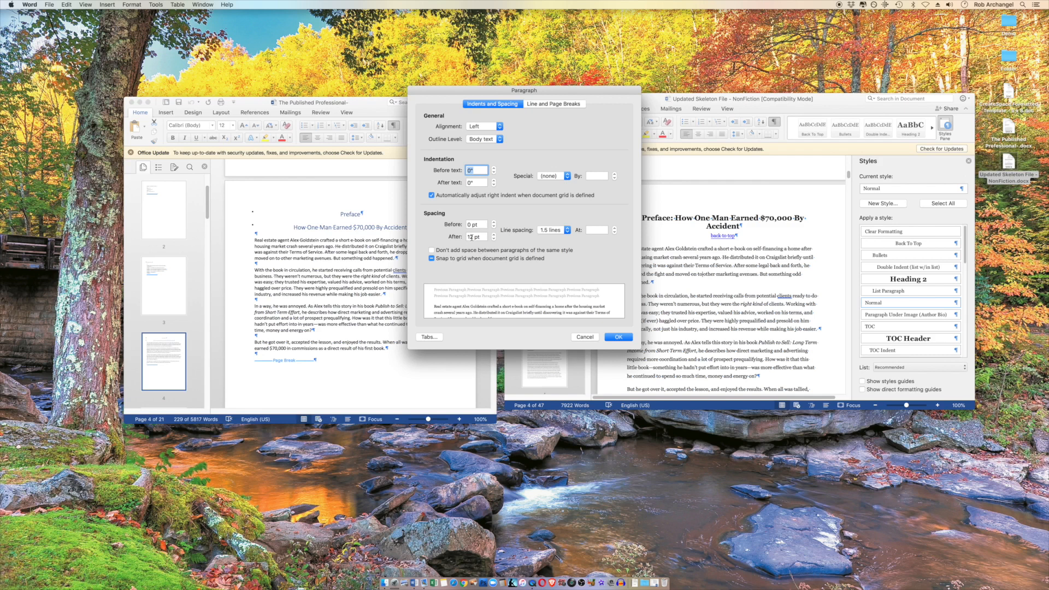
click(494, 239)
click(618, 338)
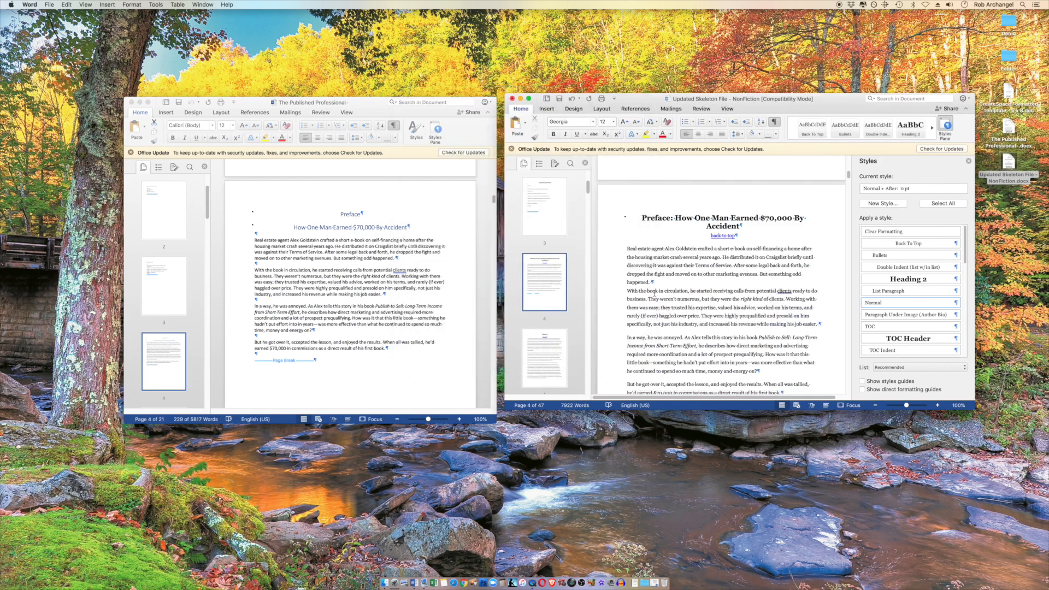
drag(659, 285, 827, 330)
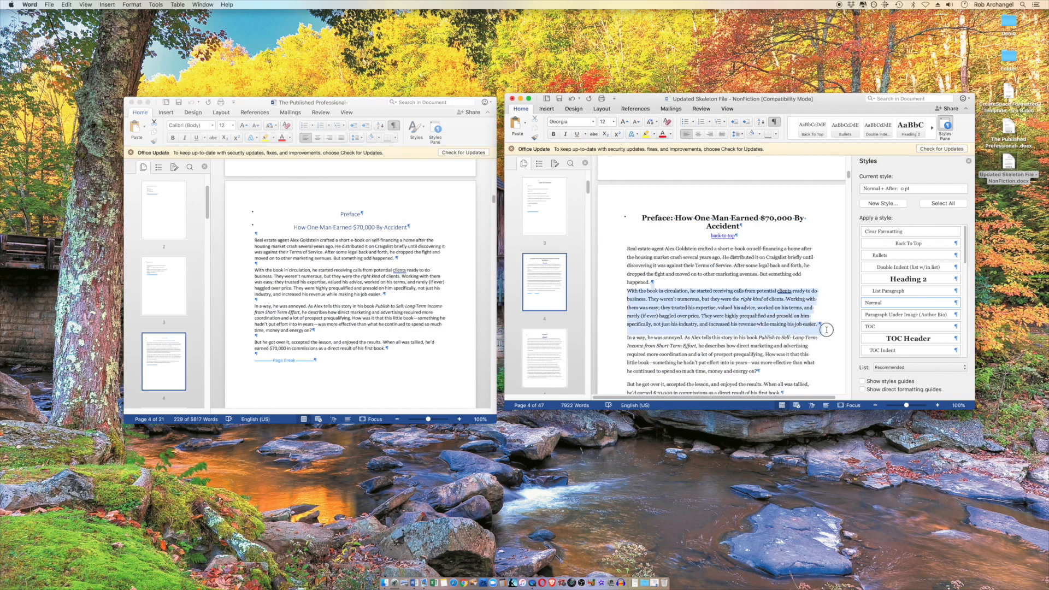
click(653, 283)
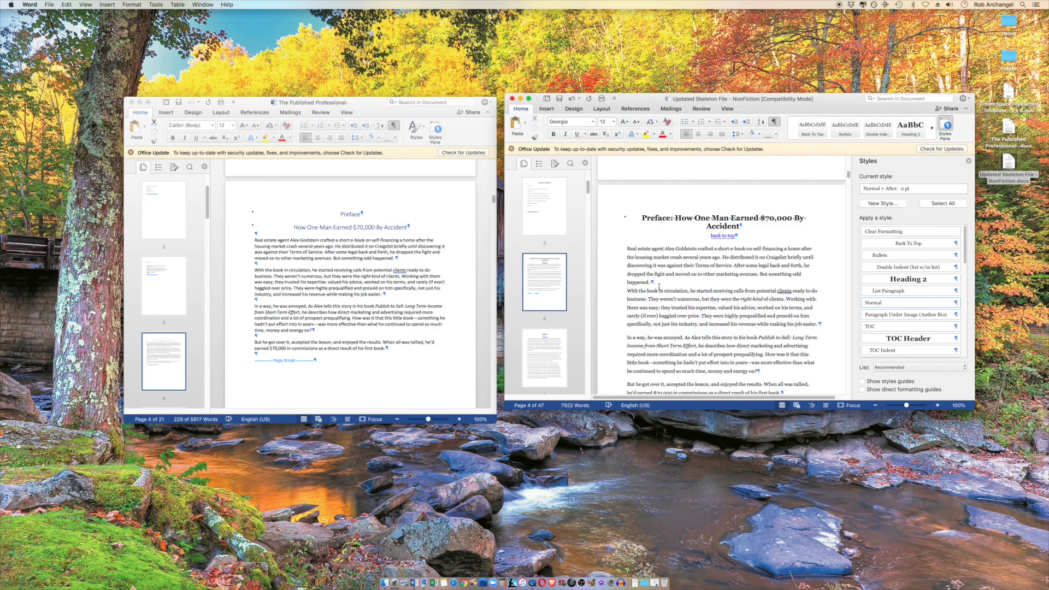
key(super+z)
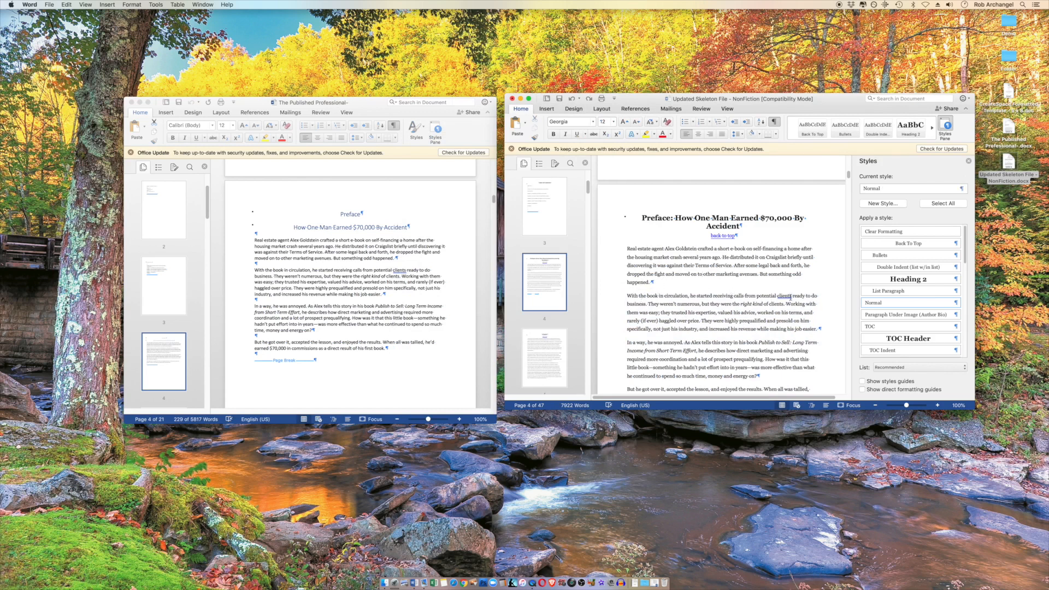
Open the Normal style for modification and select its font name
click(957, 303)
click(916, 325)
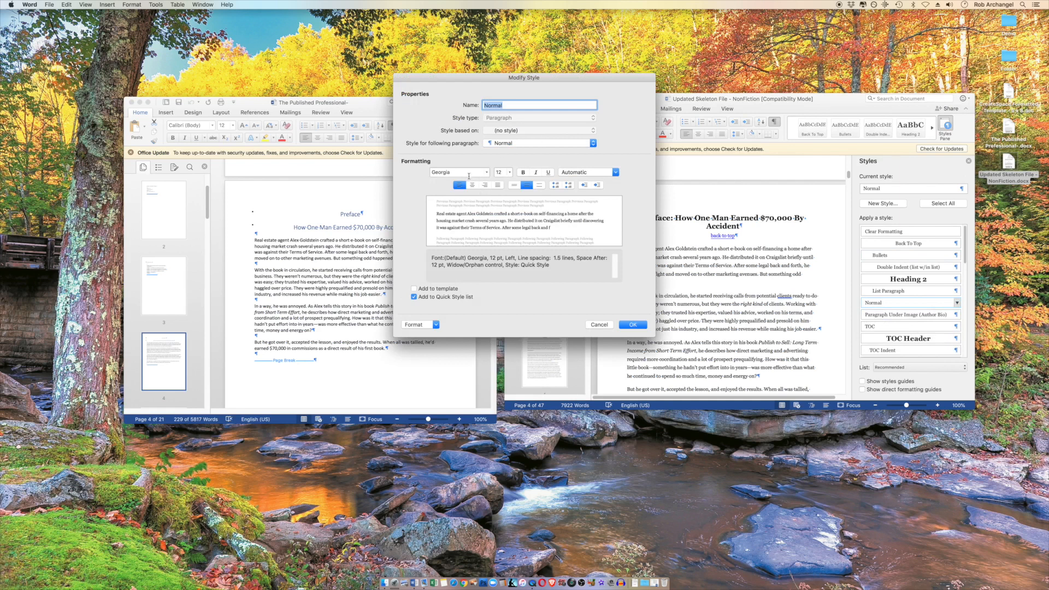
double_click(467, 171)
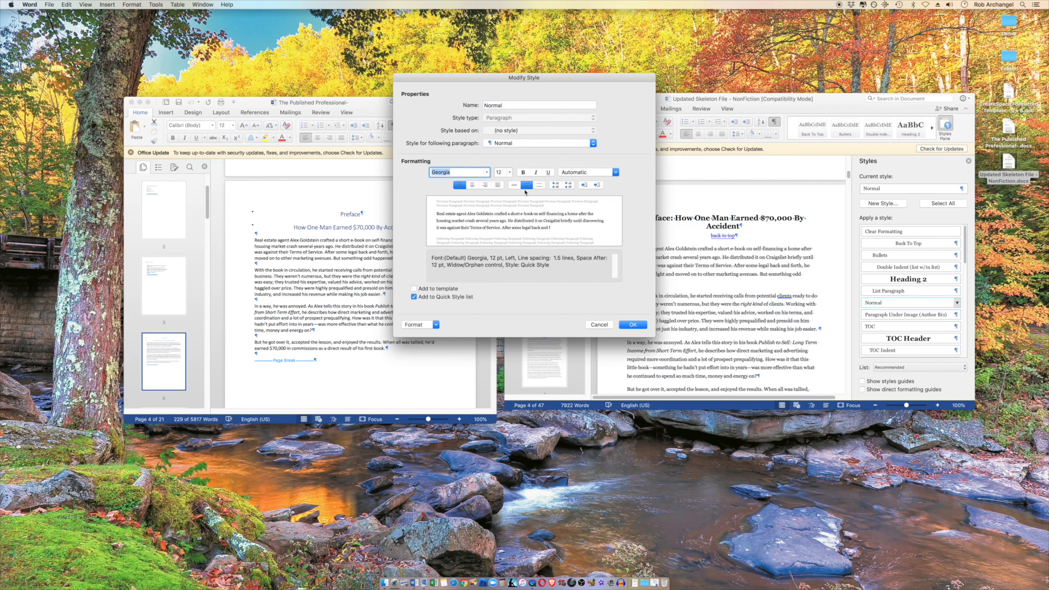
Try centered, right and justified alignment for the Normal style and return it to left alignment
click(472, 186)
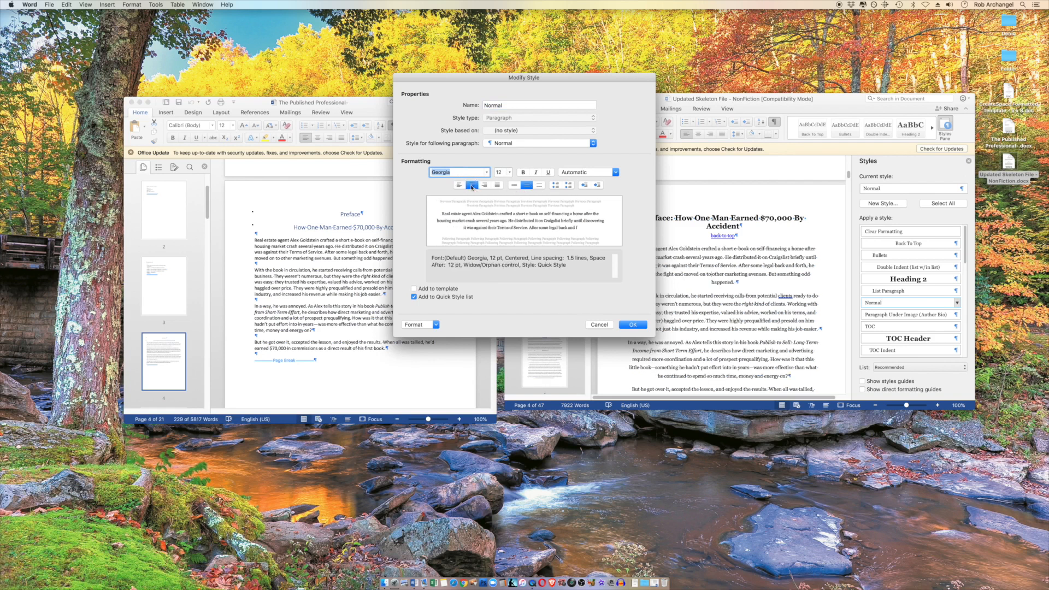
click(460, 189)
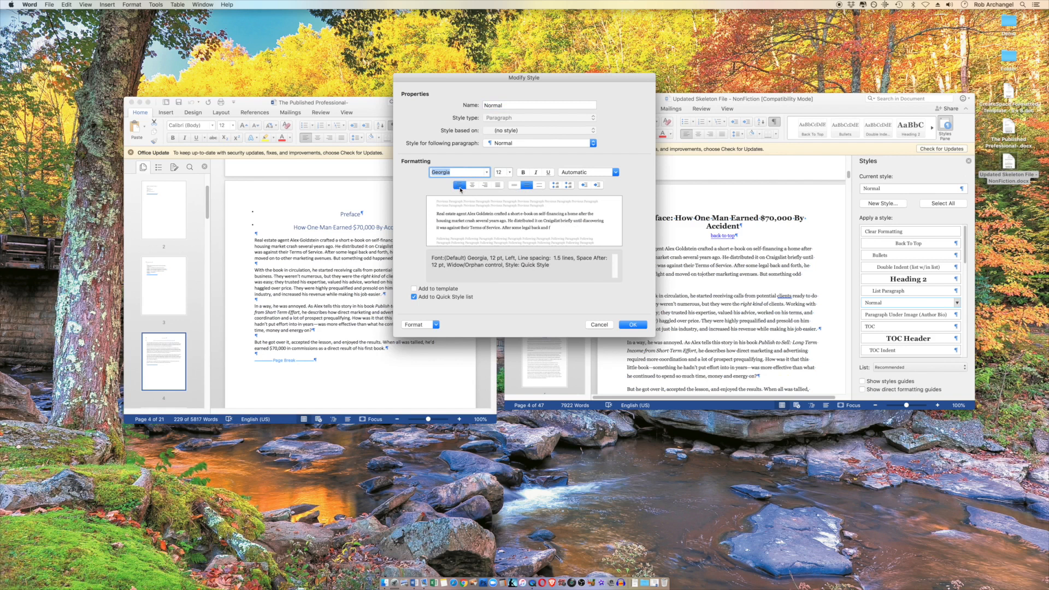
click(471, 186)
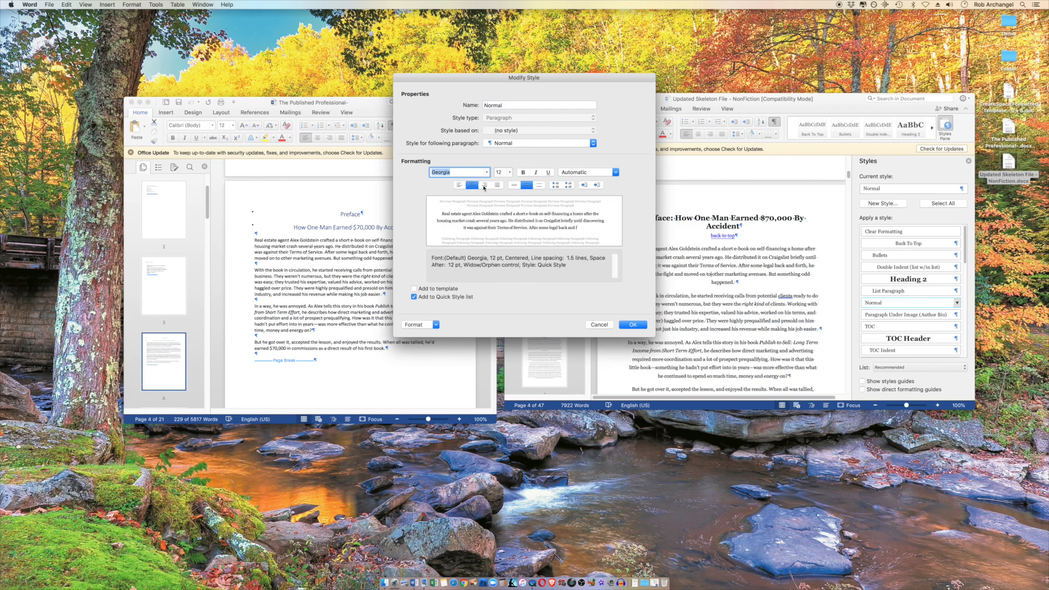
click(484, 186)
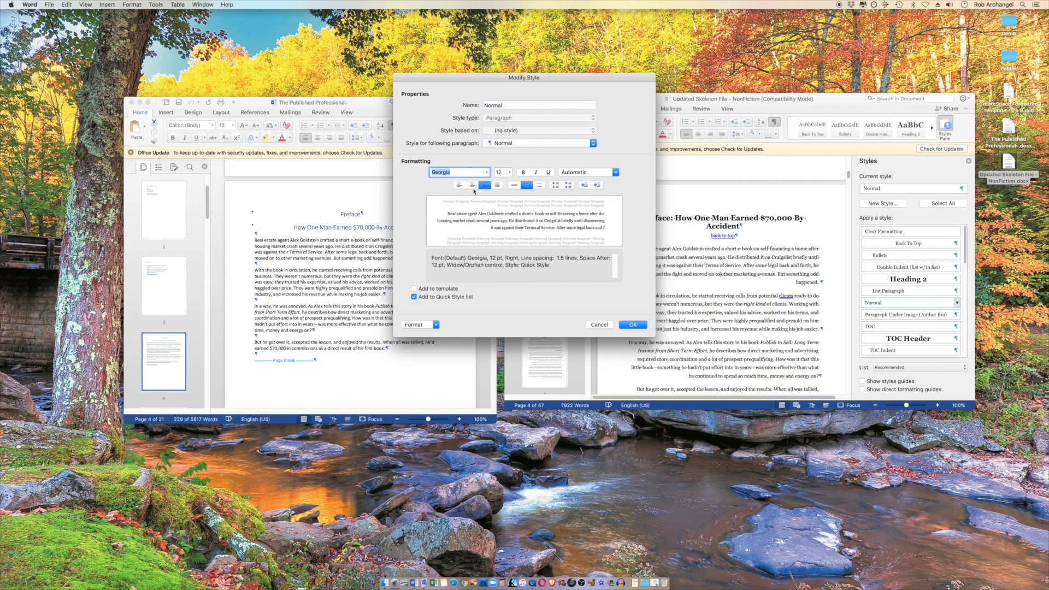
click(498, 186)
click(460, 186)
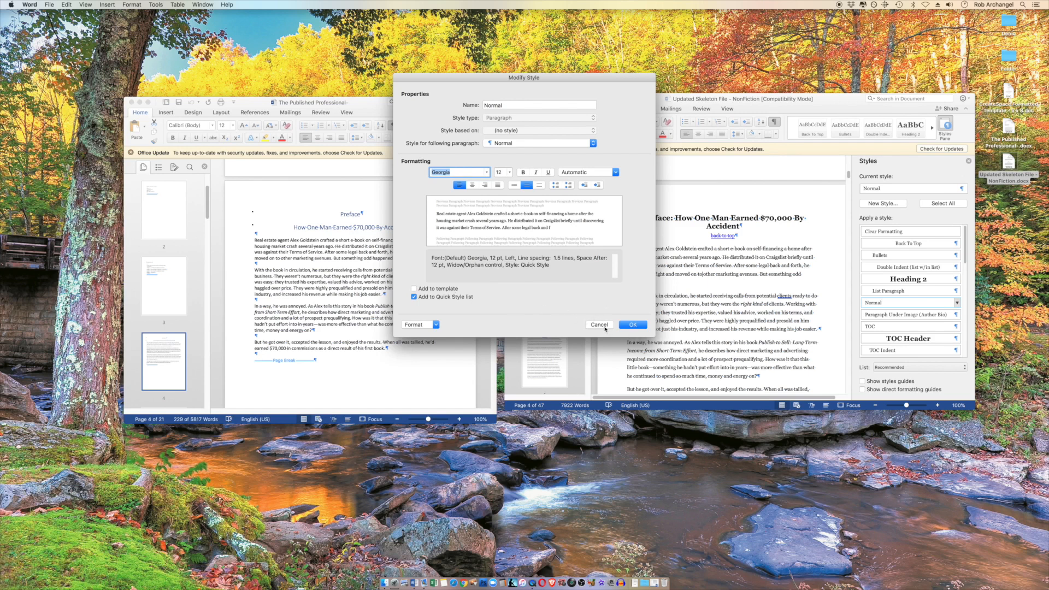
View the Normal style's paragraph settings and its line spacing options, and close them without changing the style
click(429, 327)
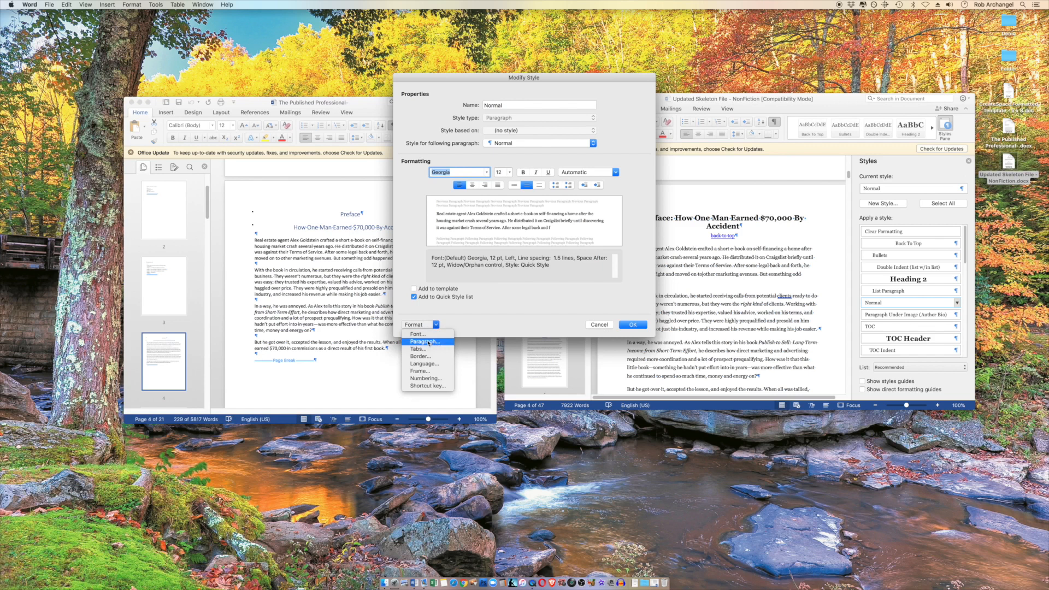
click(428, 342)
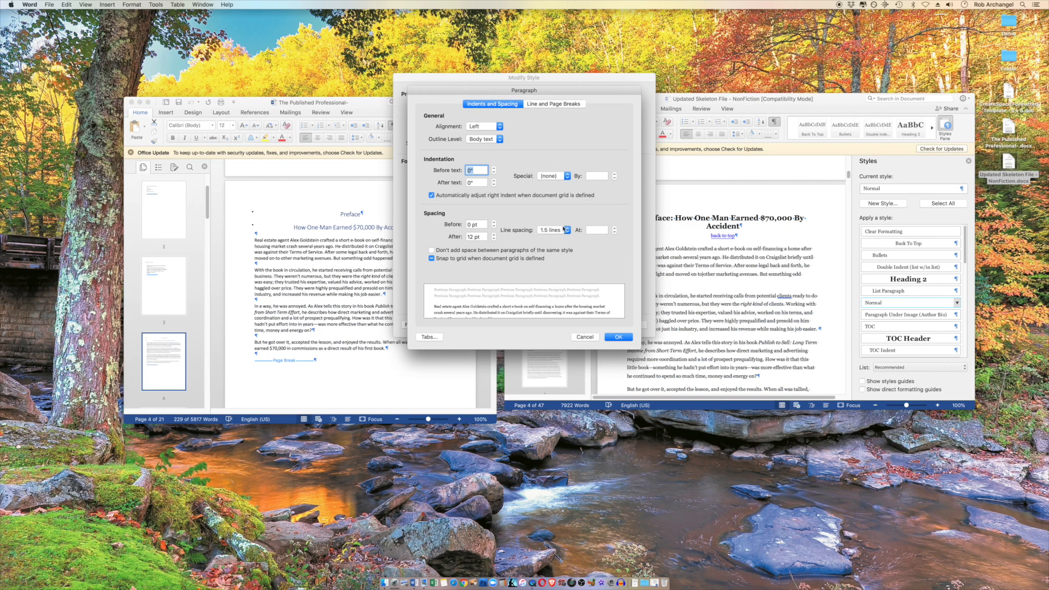
click(555, 231)
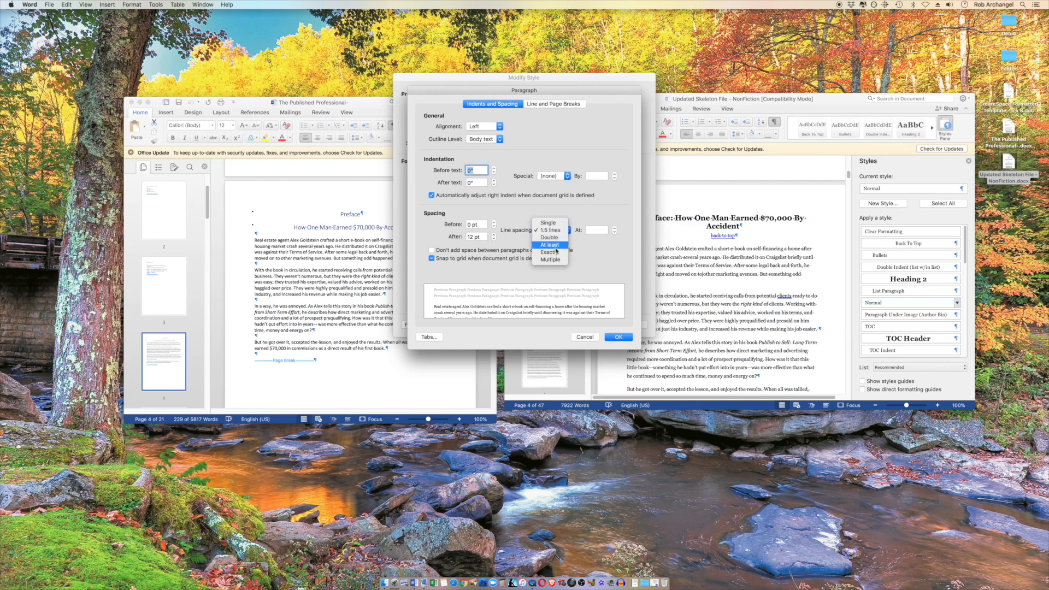
click(593, 339)
click(595, 337)
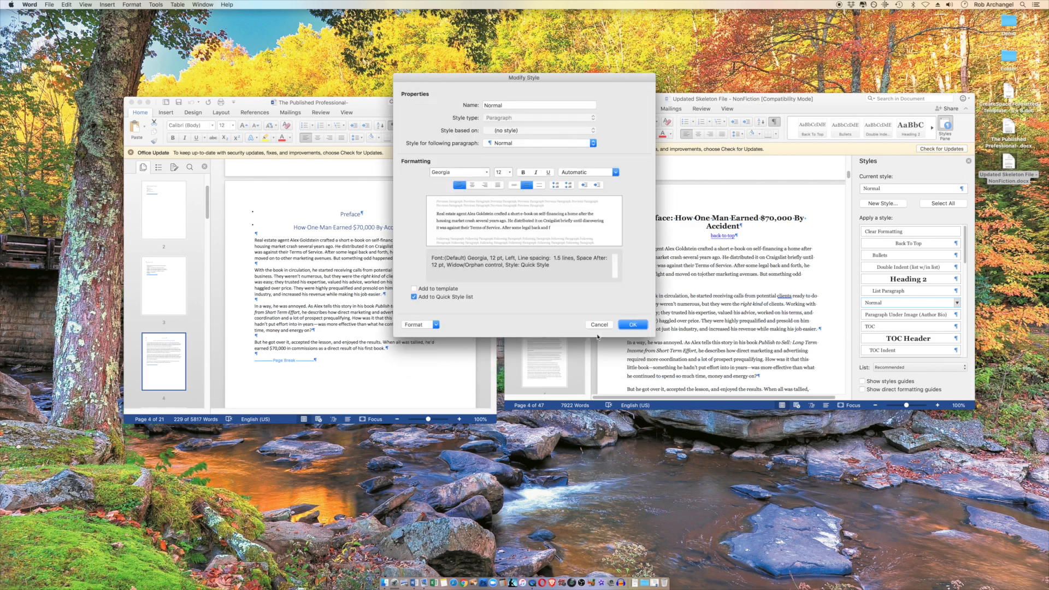
click(598, 326)
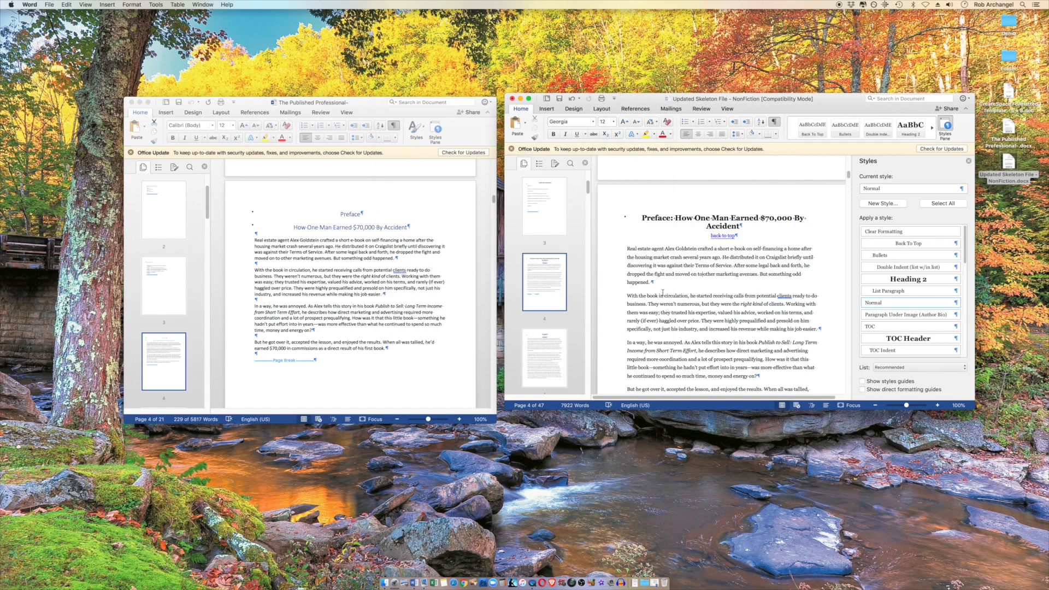
Replace the "Chapter" heading after the Preface in the template with "Introduction"
scroll(676, 295, down, 3)
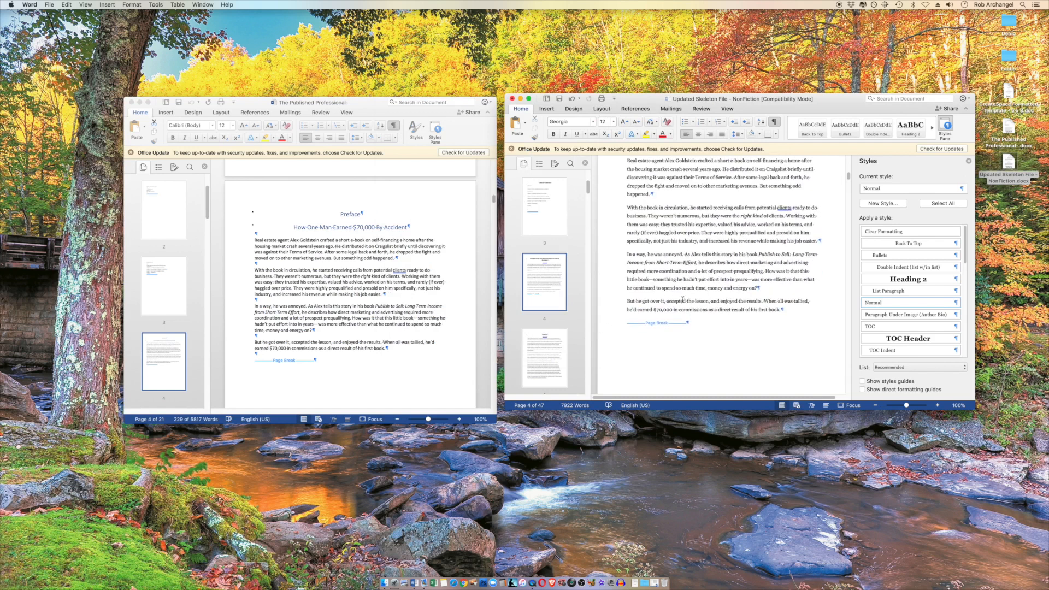
scroll(682, 300, up, 1)
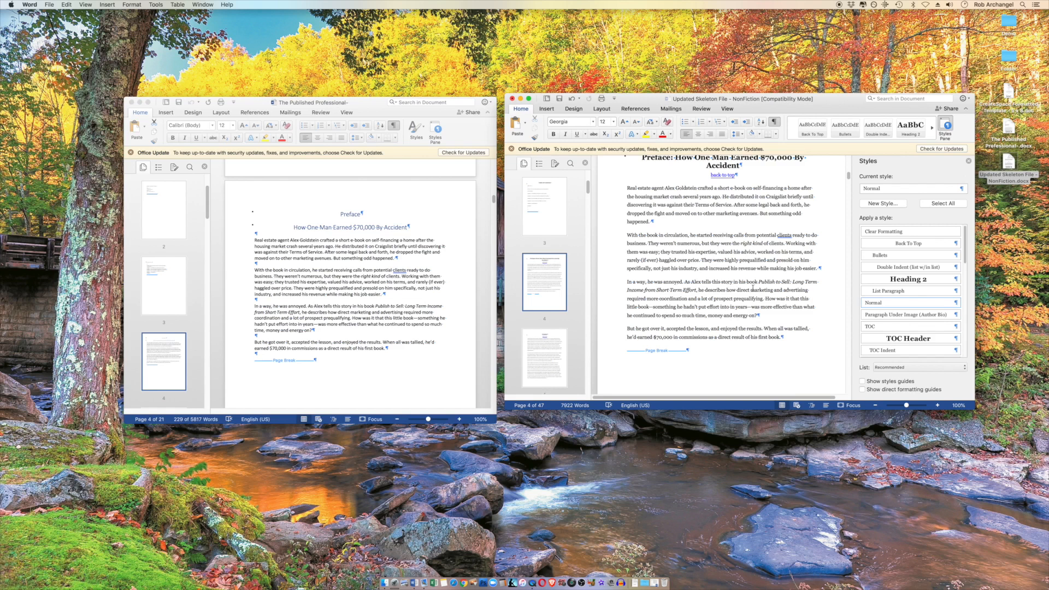
scroll(744, 286, down, 3)
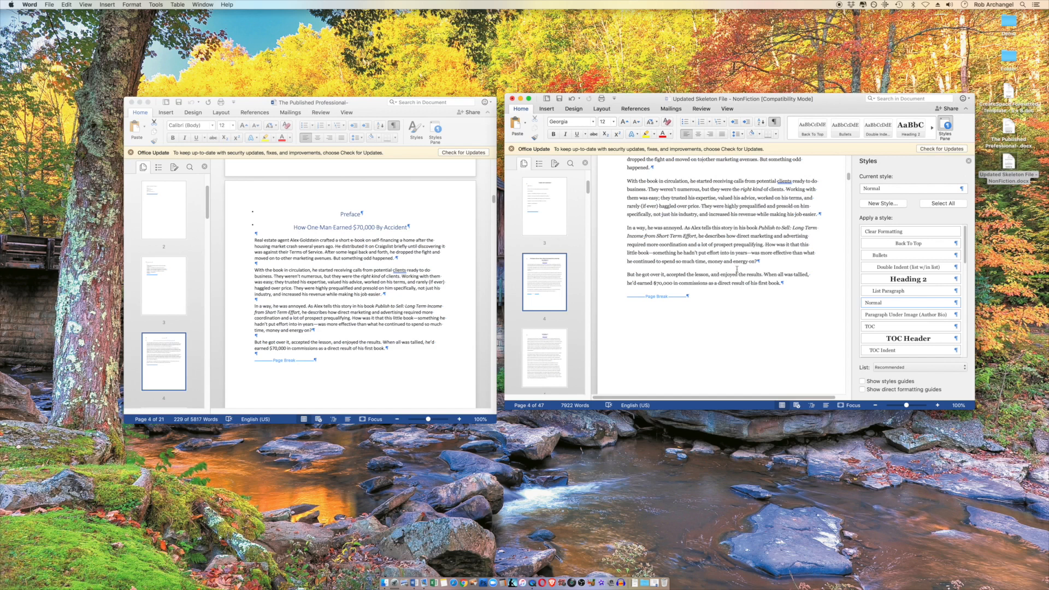
scroll(739, 269, down, 4)
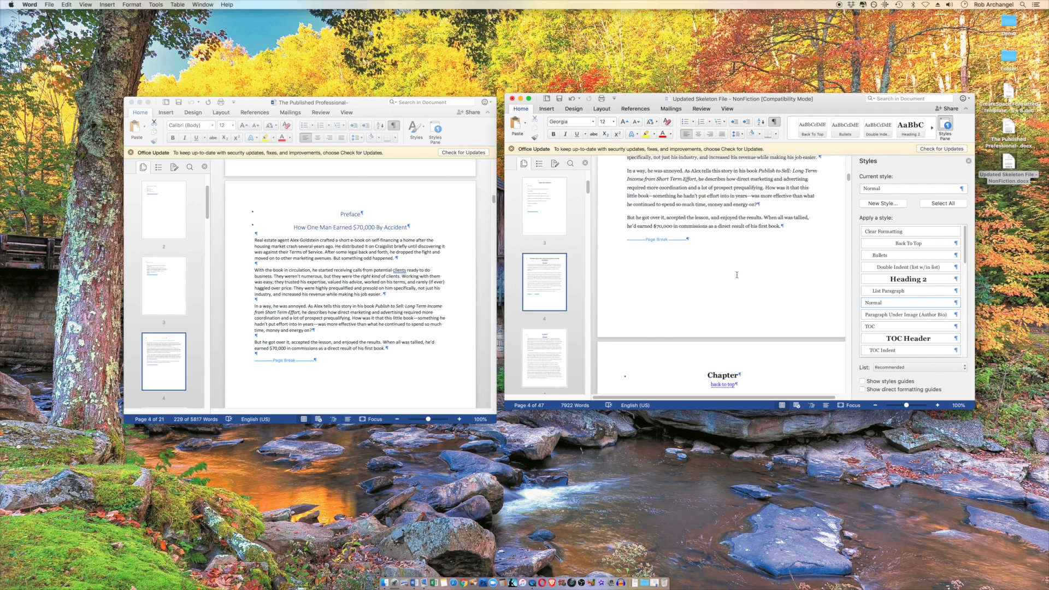
scroll(348, 301, down, 10)
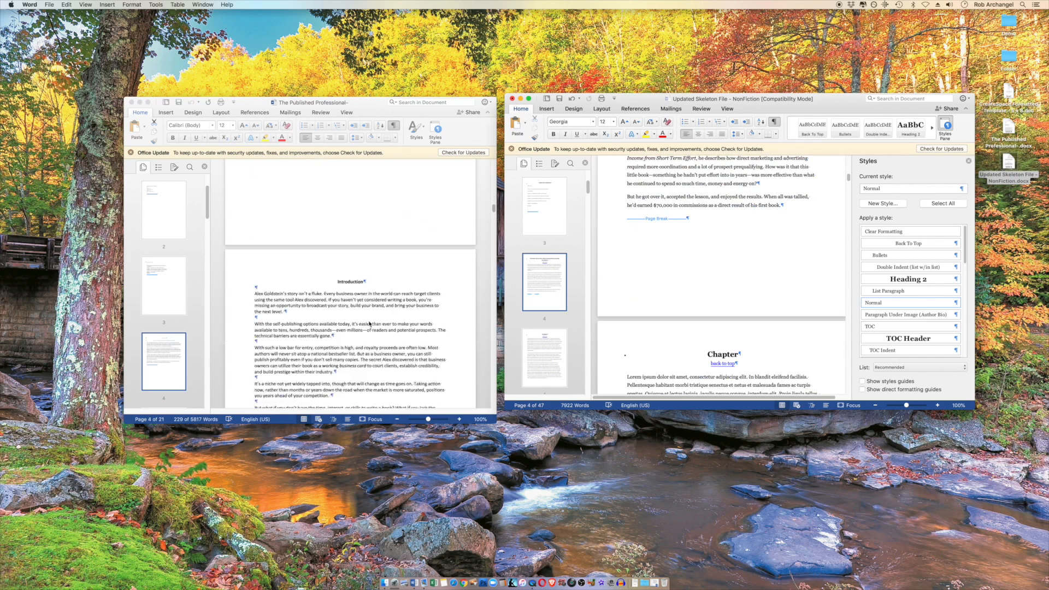
scroll(368, 320, down, 3)
scroll(723, 267, down, 5)
double_click(723, 259)
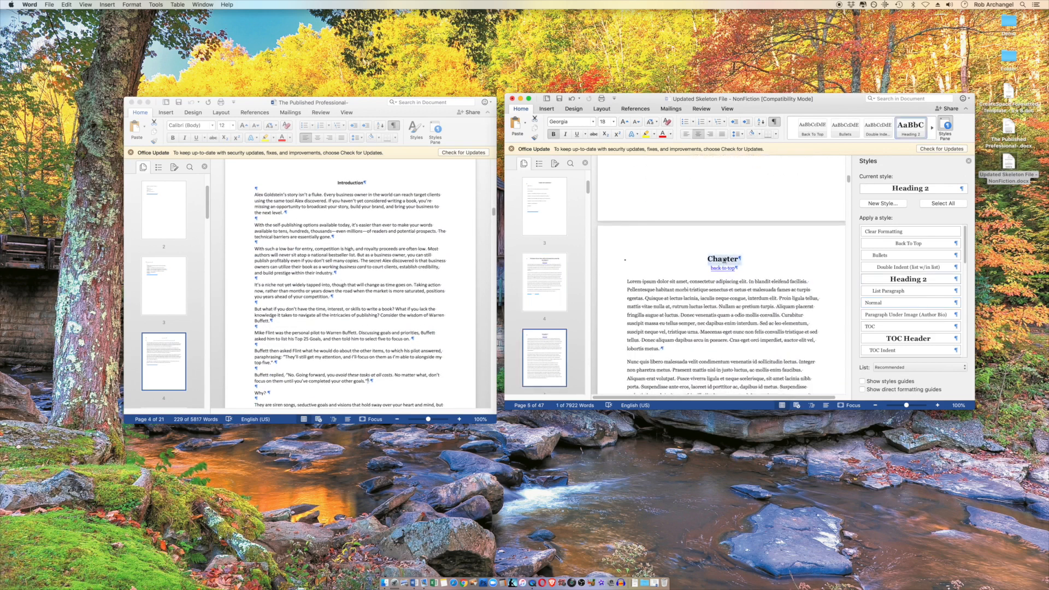
text(Introduction)
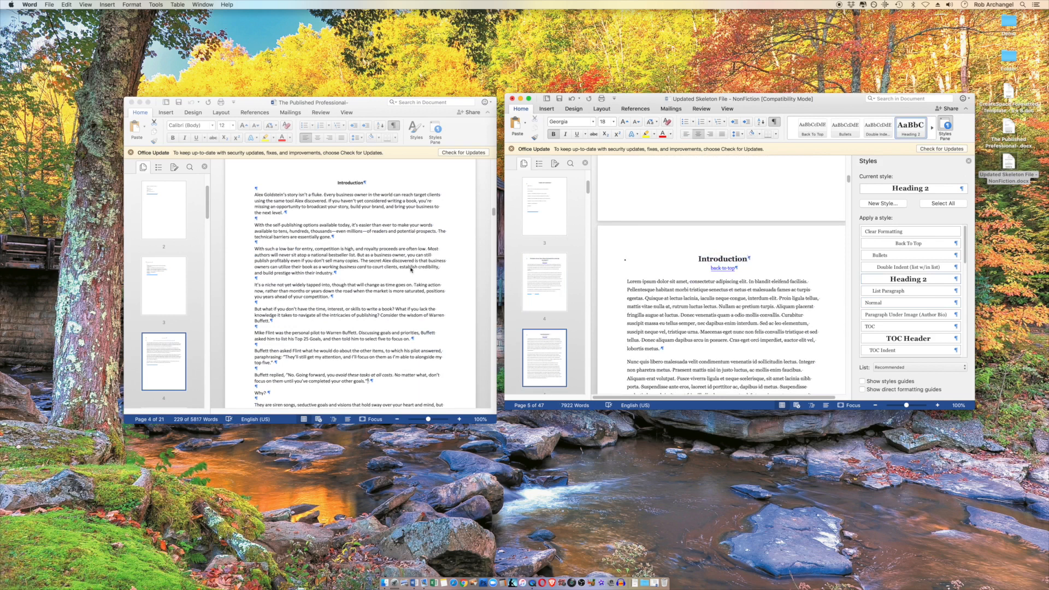
Copy the whole Introduction text in the manuscript, from the first paragraph to the one before the page break
click(254, 195)
drag(254, 195, 373, 346)
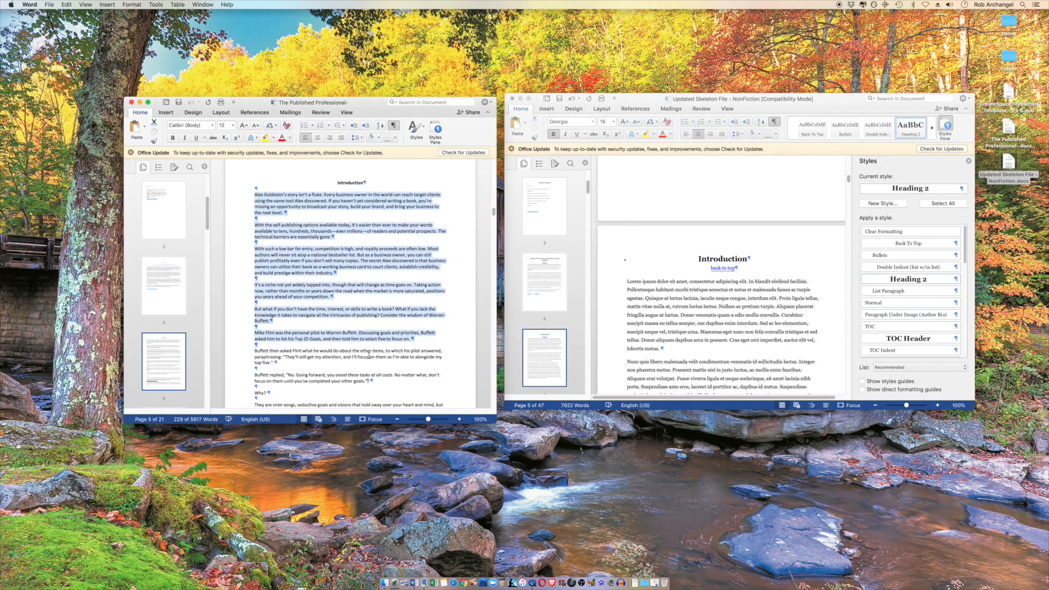
scroll(373, 358, down, 5)
scroll(372, 358, down, 10)
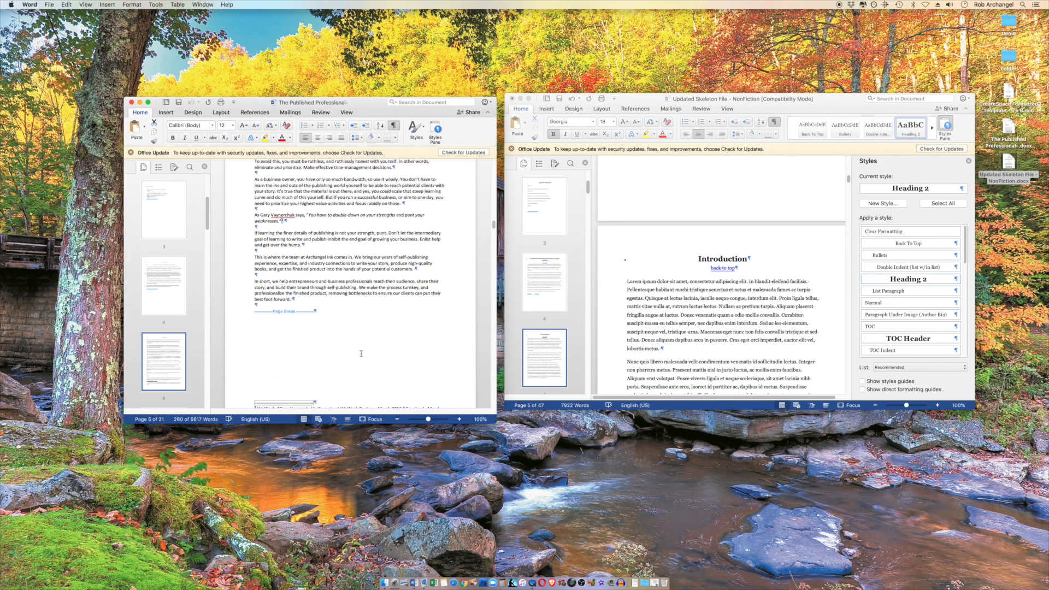
shift+click(302, 290)
right_click(307, 284)
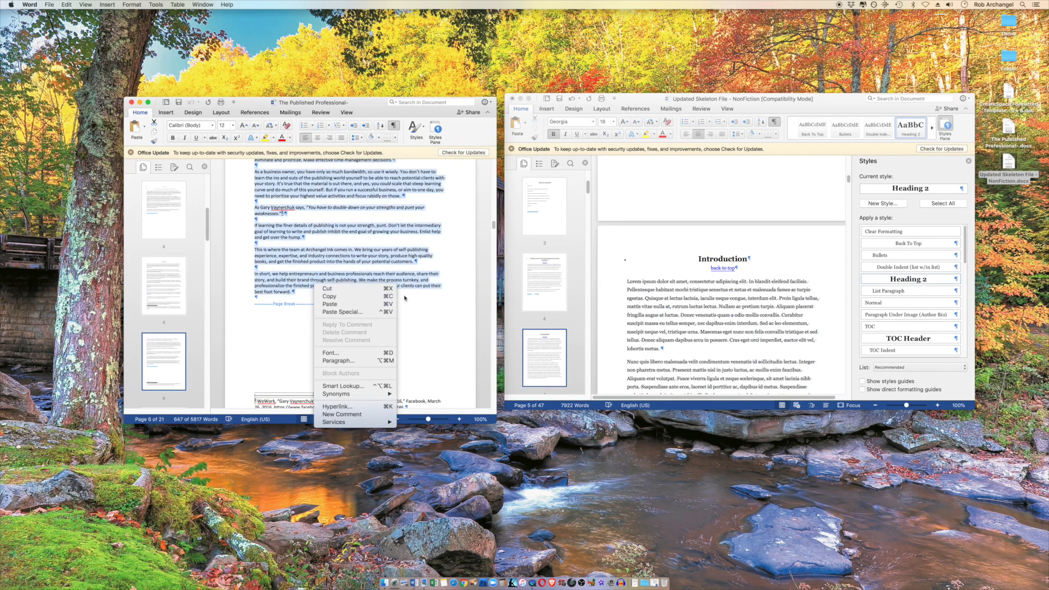
click(328, 297)
Replace all the placeholder paragraphs under the template's Introduction heading with the copied Introduction text
click(643, 282)
scroll(702, 336, down, 10)
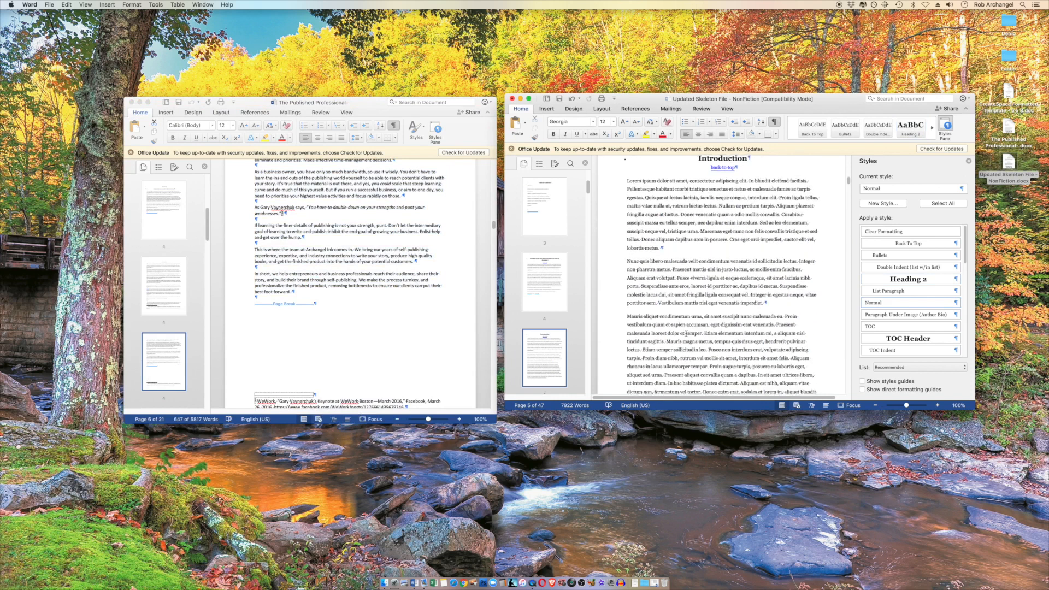
shift+click(745, 353)
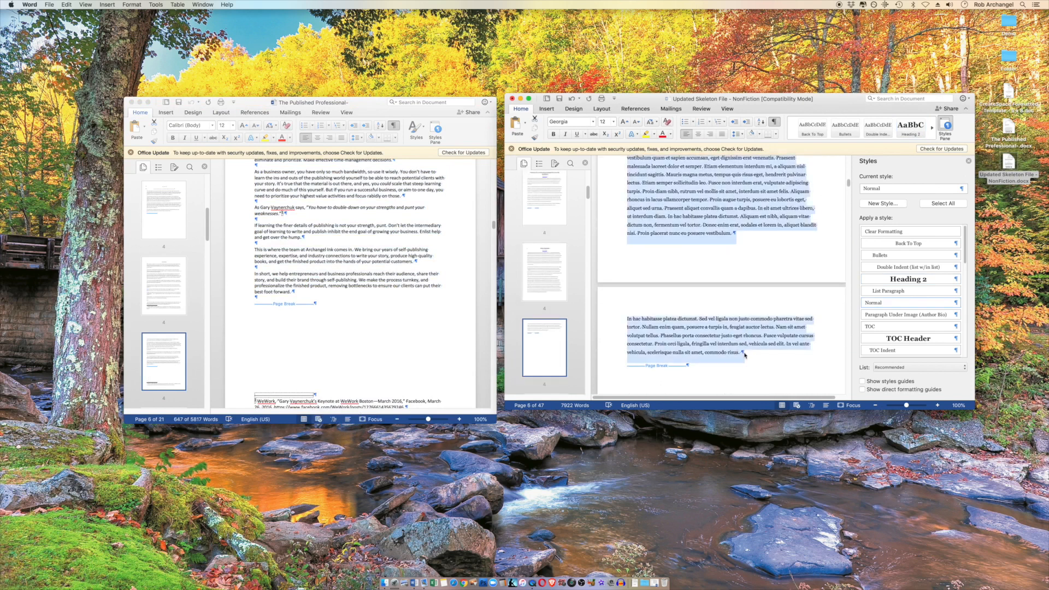
key(super+v)
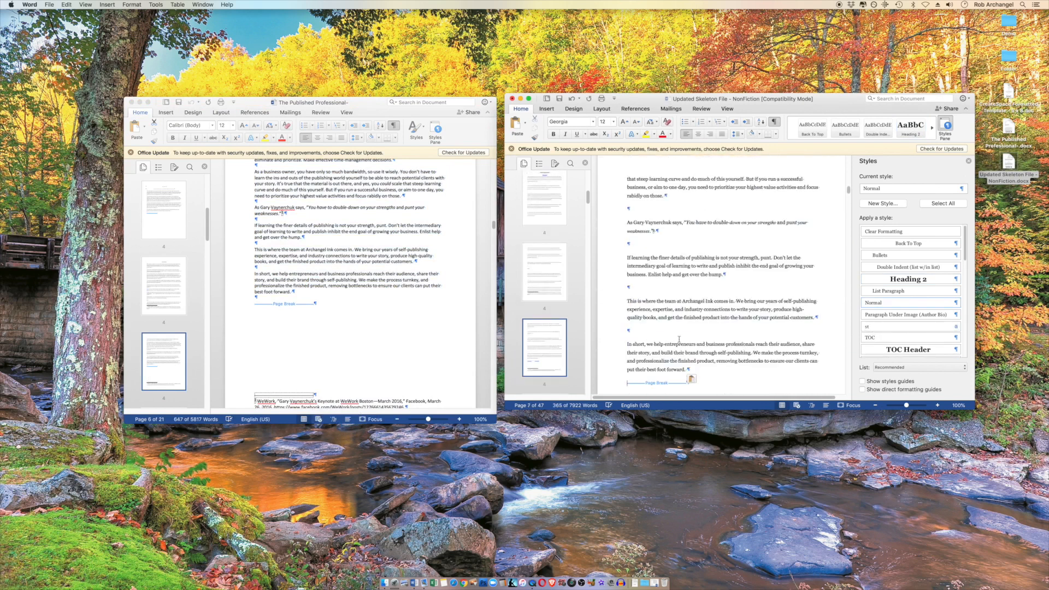
Delete the empty paragraphs between the closing Introduction paragraphs, working back from "In short" to "As a business owner"
key(BackSpace)
click(636, 288)
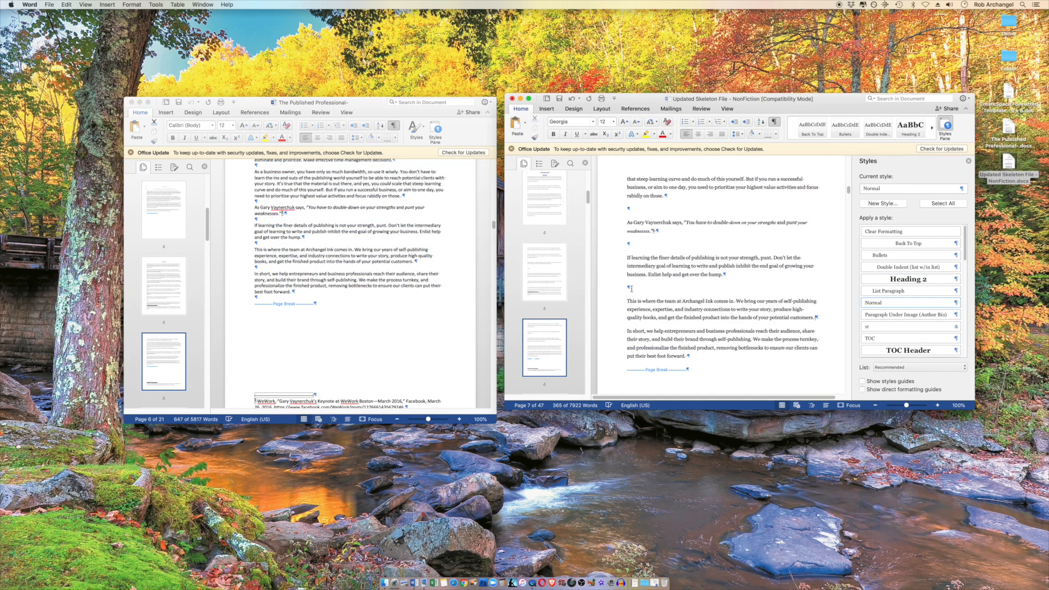
key(BackSpace)
key(BackSpace)
click(631, 208)
key(BackSpace)
Delete the empty paragraphs in the middle of the Introduction, from "As a business owner" back past "Why?" to the Flint paragraphs
scroll(631, 257, up, 5)
scroll(631, 265, up, 4)
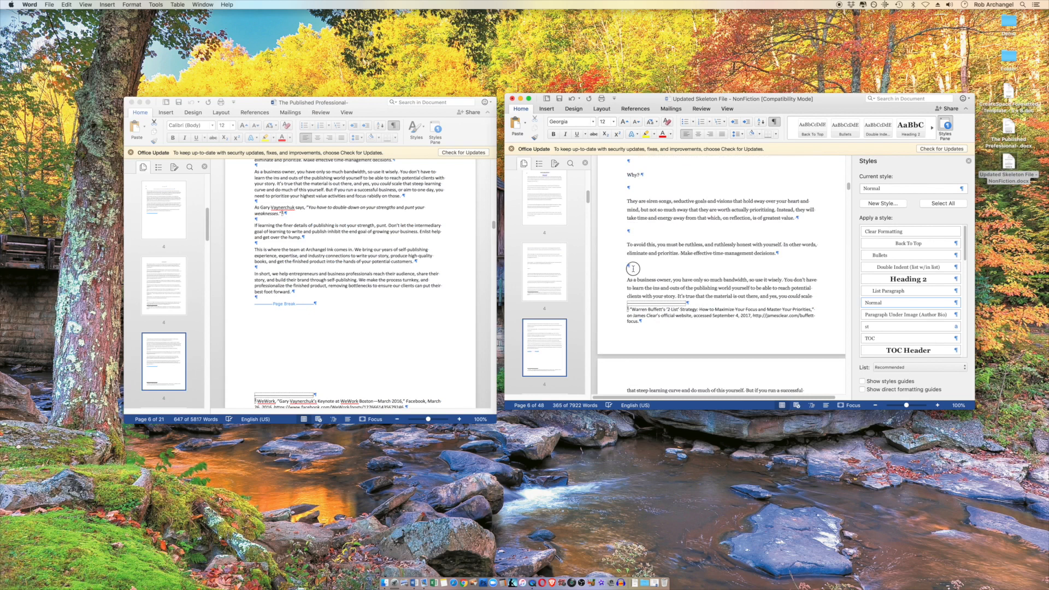
key(BackSpace)
click(629, 187)
key(BackSpace)
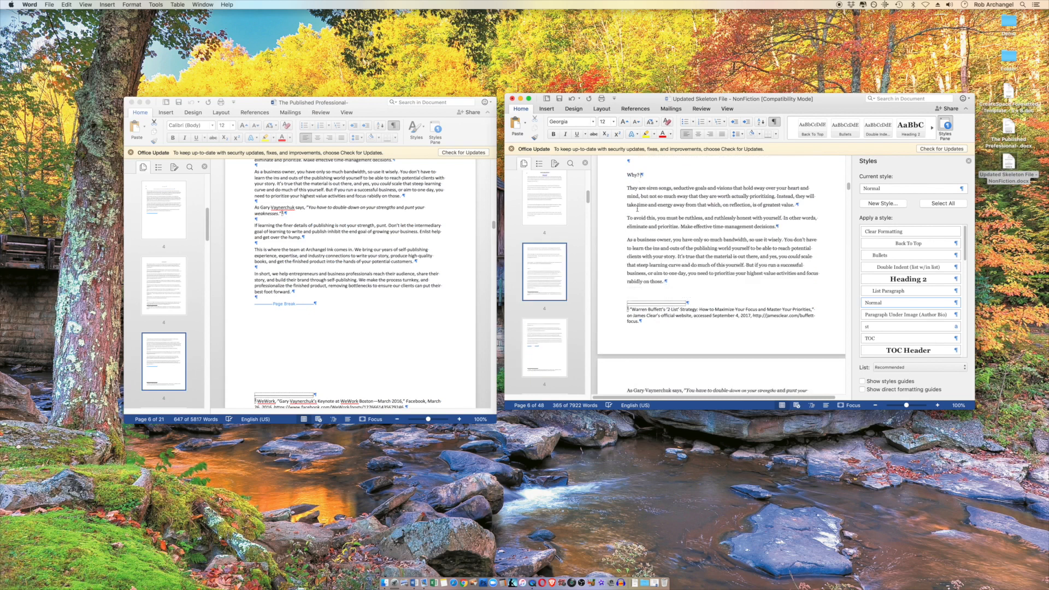
scroll(631, 224, up, 3)
click(630, 228)
key(BackSpace)
scroll(634, 228, up, 3)
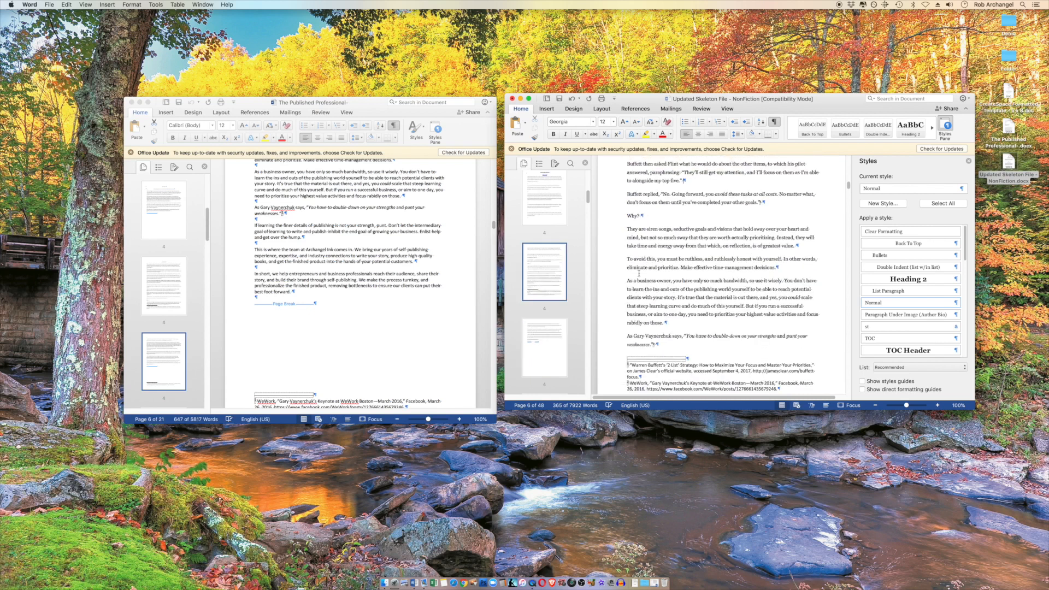
key(BackSpace)
Delete the remaining empty paragraphs in the first part of the Introduction, up to its opening paragraph
scroll(637, 246, up, 6)
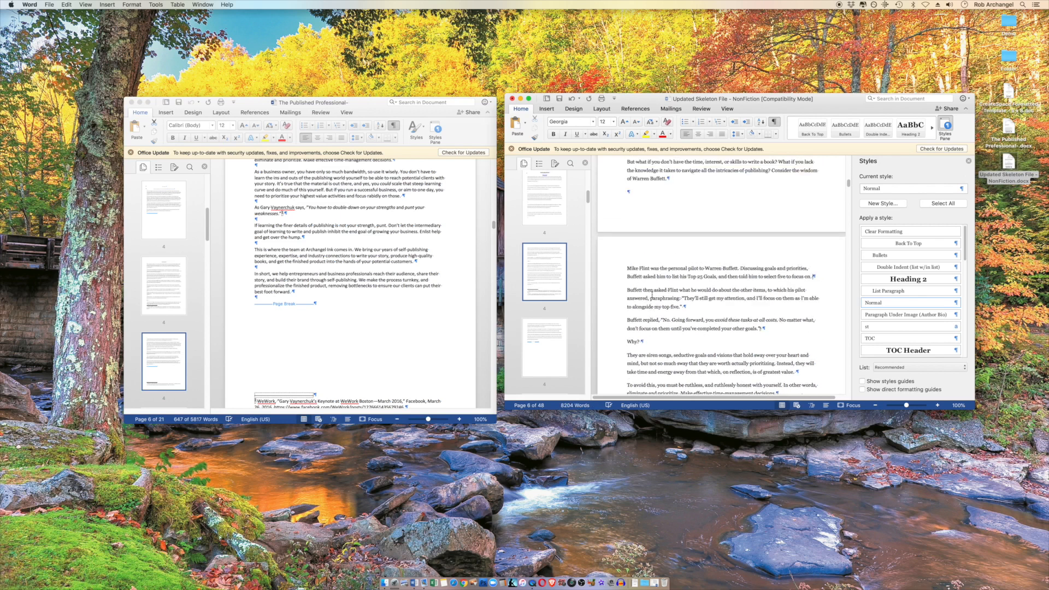
click(636, 229)
key(BackSpace)
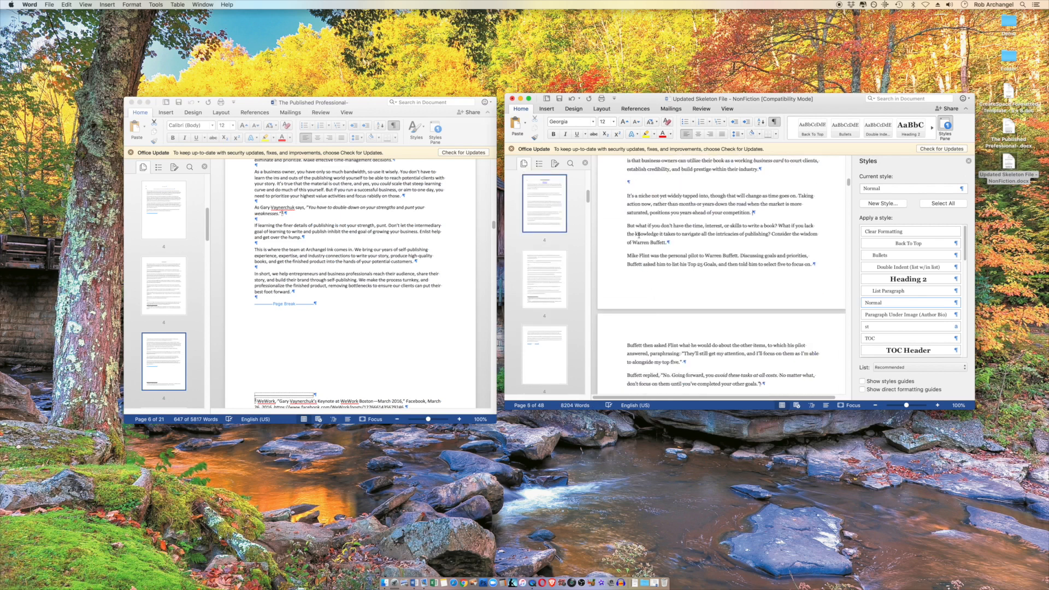
click(636, 184)
key(BackSpace)
scroll(637, 208, up, 5)
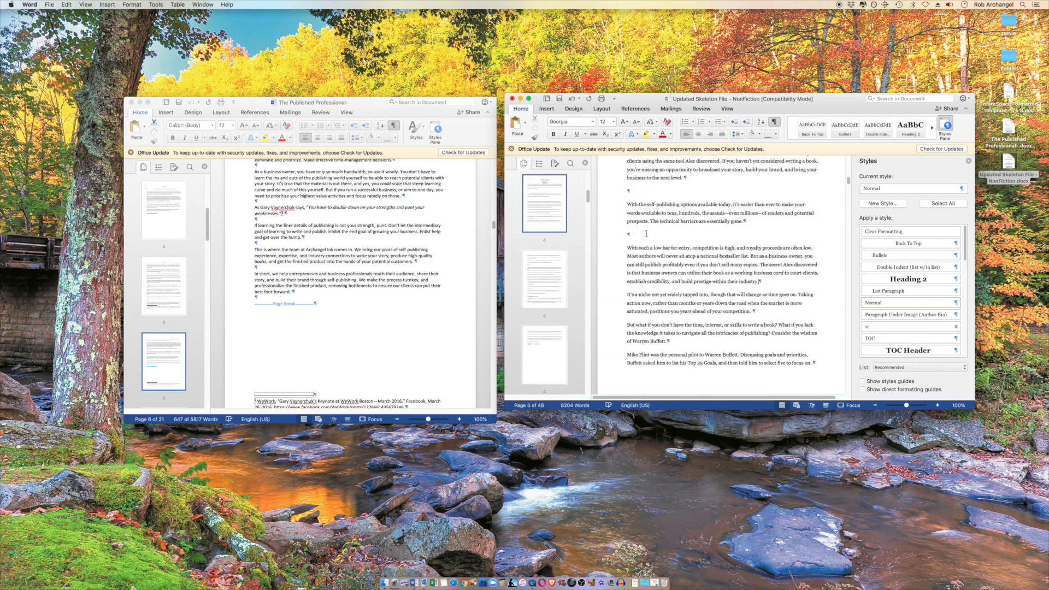
click(636, 236)
key(BackSpace)
click(630, 190)
key(BackSpace)
scroll(642, 257, up, 4)
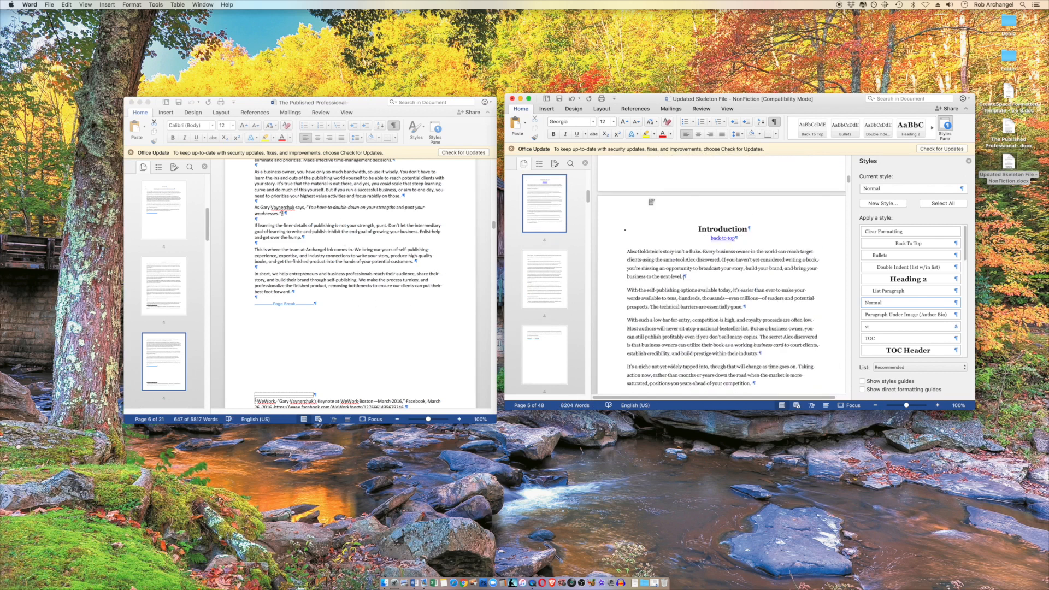
Show the manuscript's list of styles and compare it with the template's styles
click(395, 229)
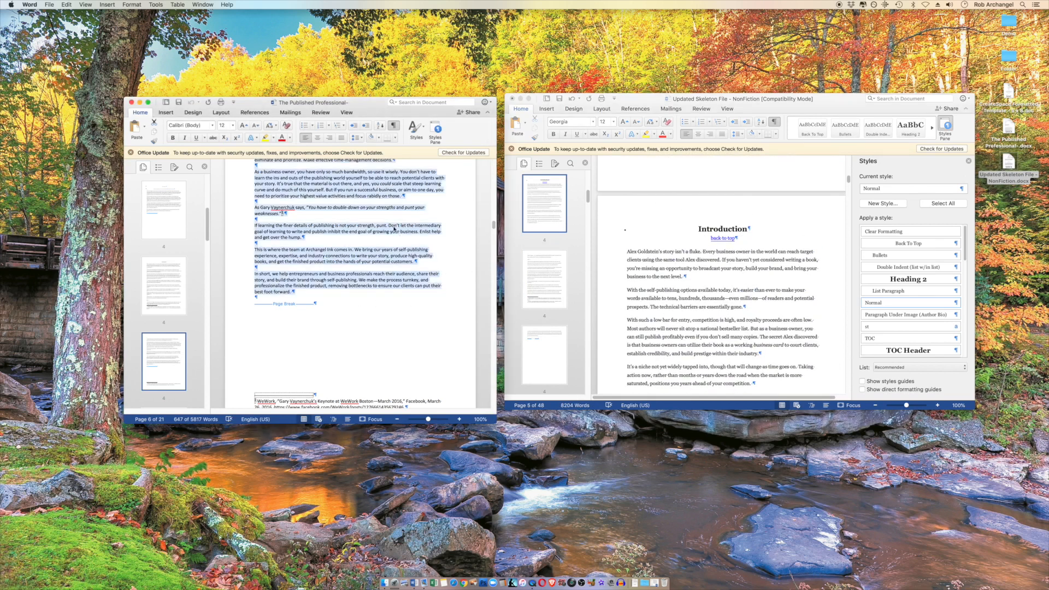
click(436, 130)
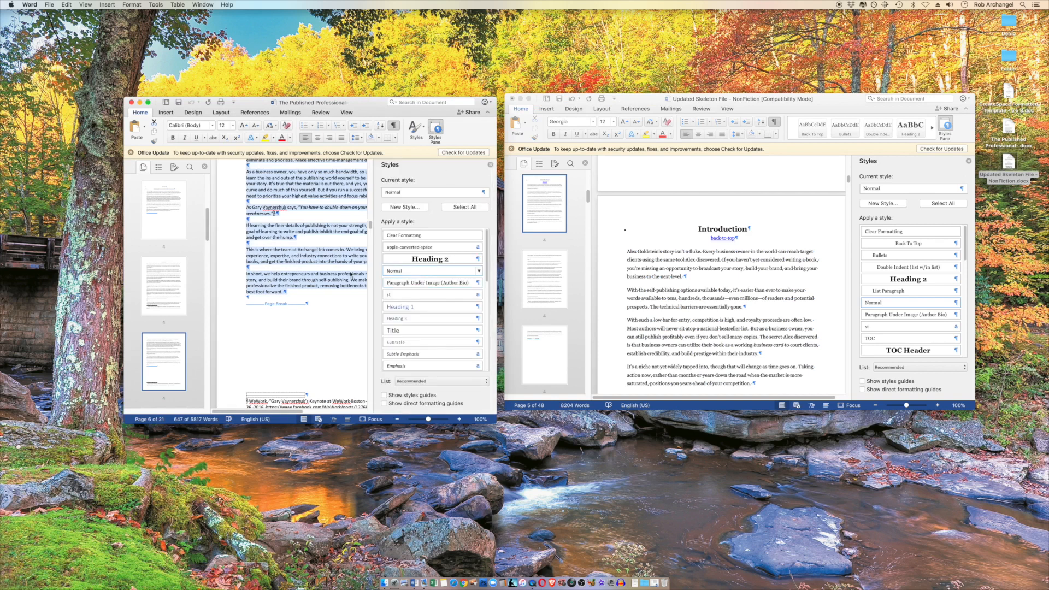
click(681, 269)
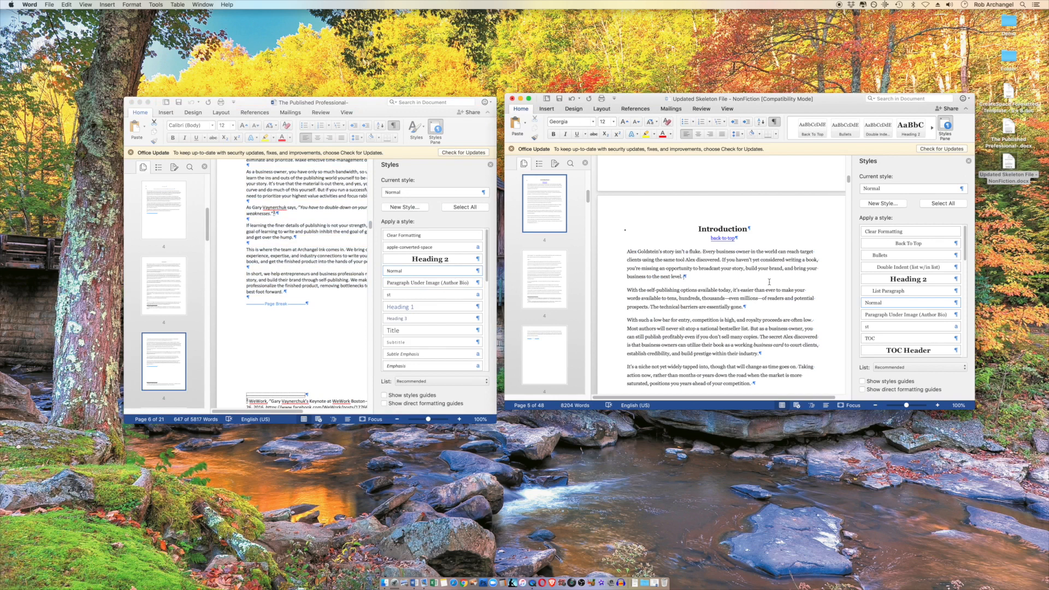
click(407, 207)
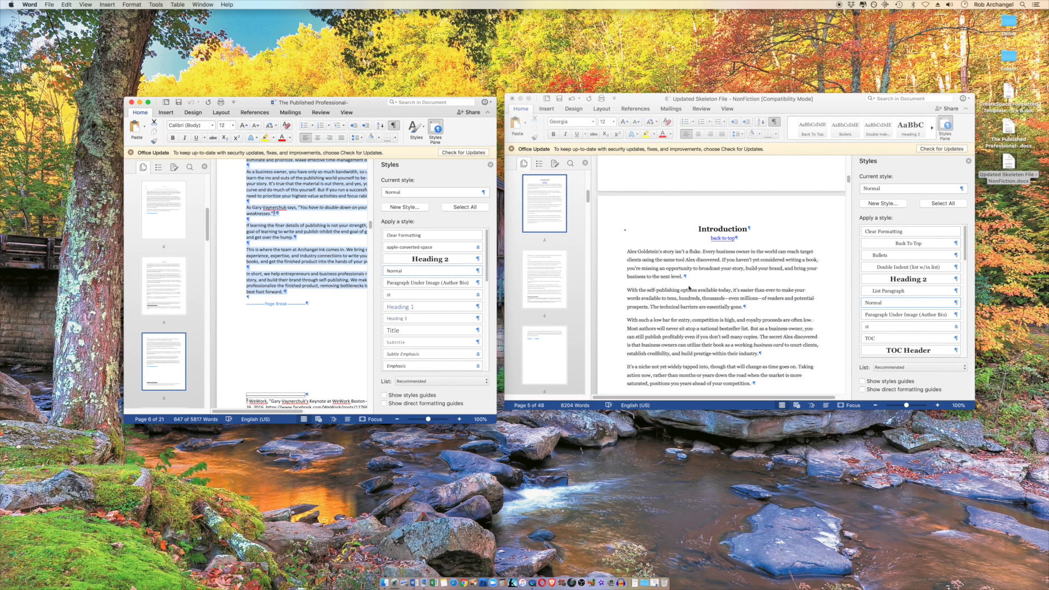
Try the Calibri (Body) font on the first Introduction paragraph and restore the paragraph by applying the Normal style
click(627, 253)
drag(627, 251, 693, 277)
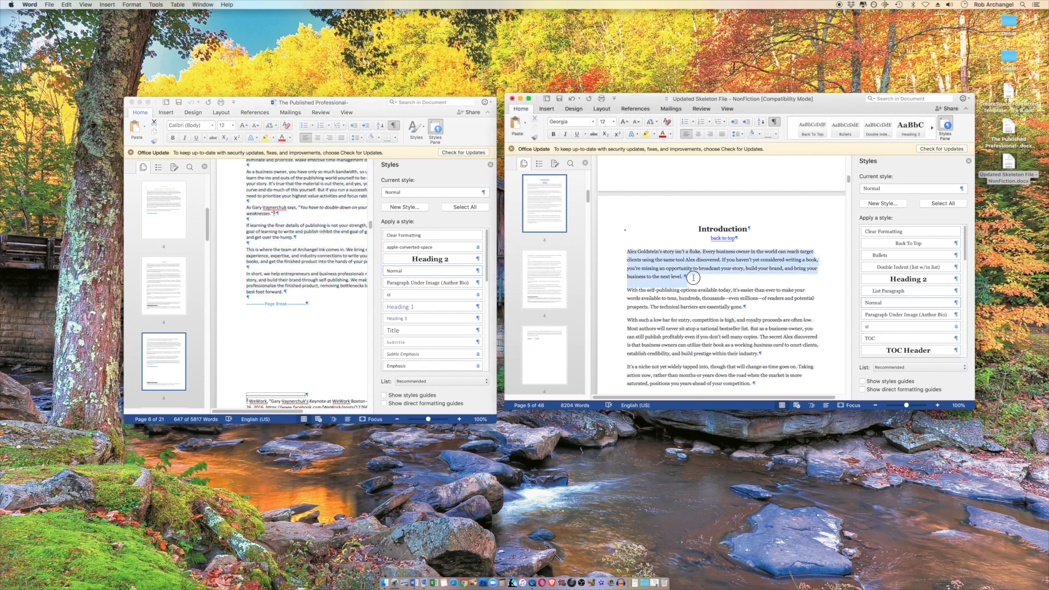
click(592, 122)
click(585, 165)
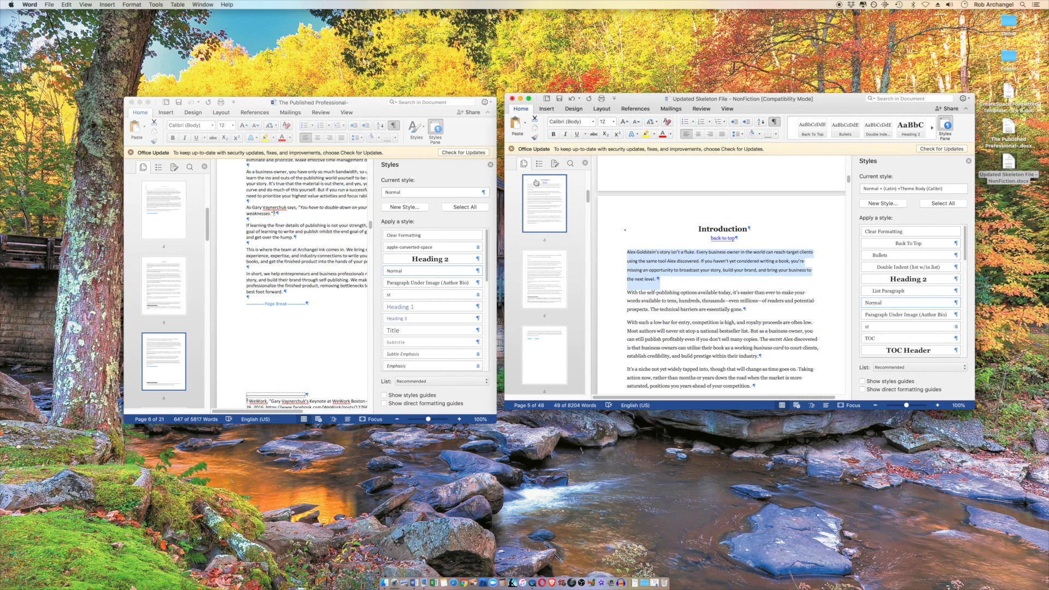
click(883, 304)
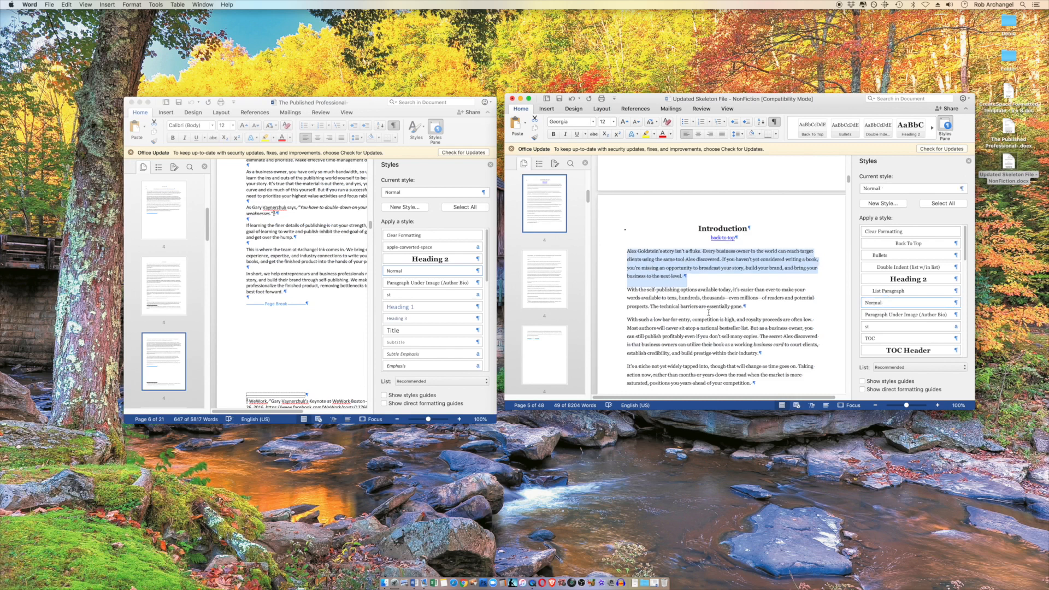
Review the rest of the template's Introduction down to its footnotes
scroll(684, 309, down, 10)
scroll(708, 314, down, 8)
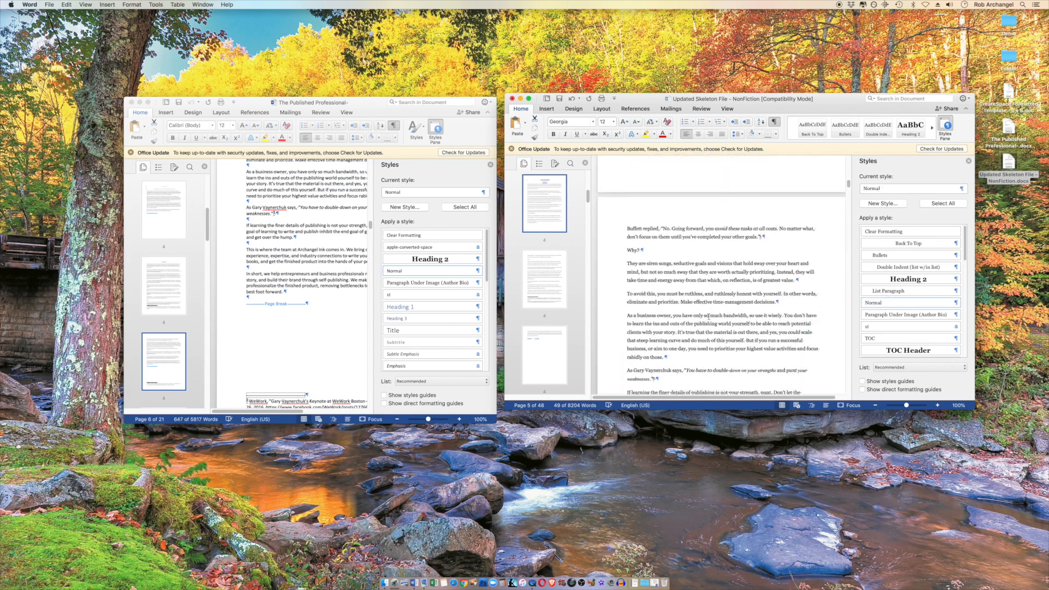
scroll(710, 314, down, 2)
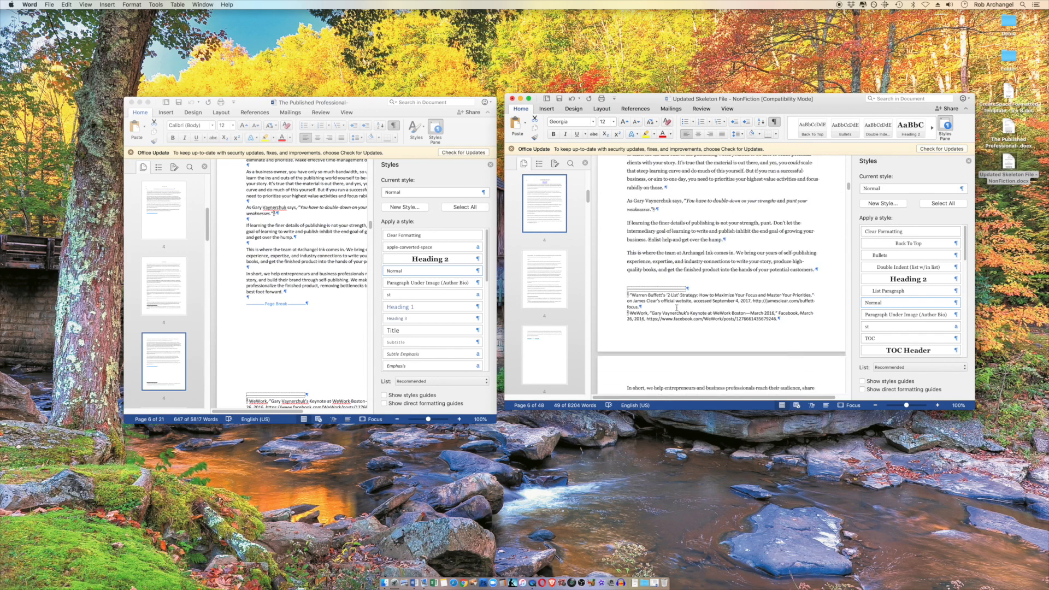
Check the style of the template's Introduction footnotes and review the Introduction from its heading to its last page
click(705, 302)
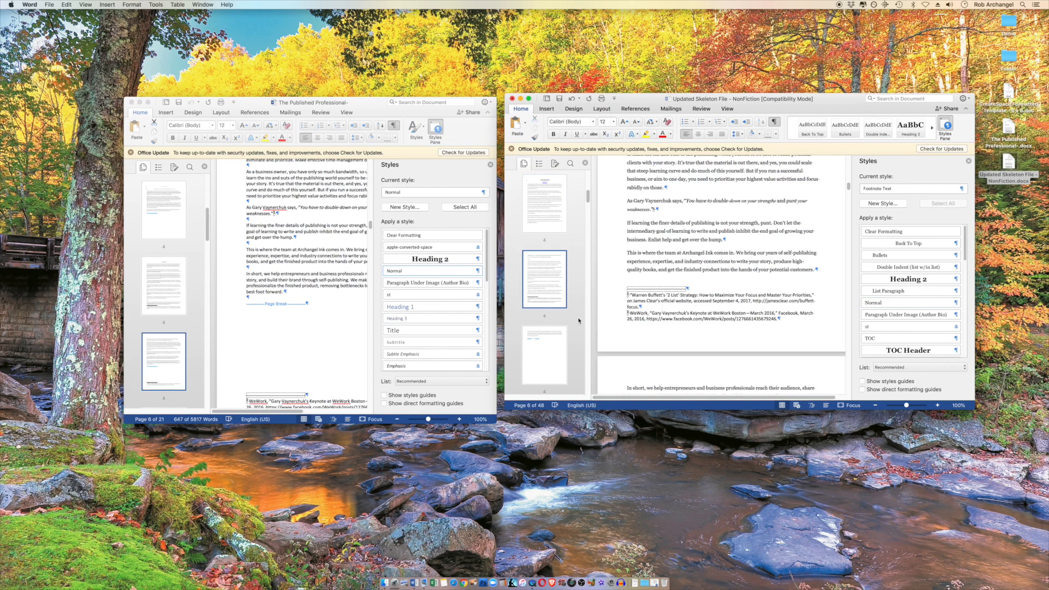
scroll(806, 326, down, 8)
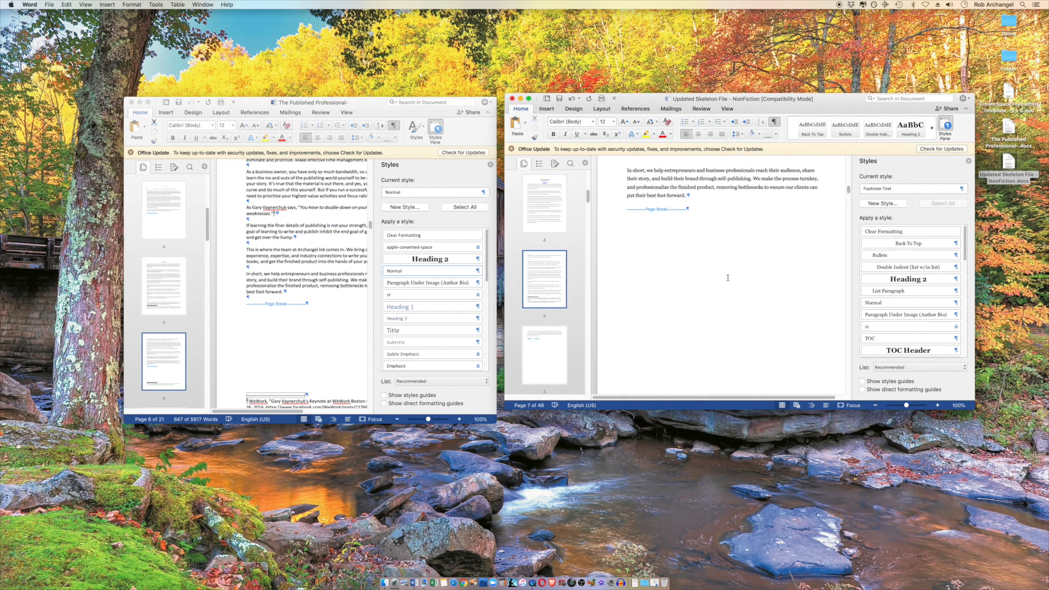
mouse_move(851, 189)
mouse_down()
mouse_move(851, 234)
mouse_move(850, 178)
mouse_up()
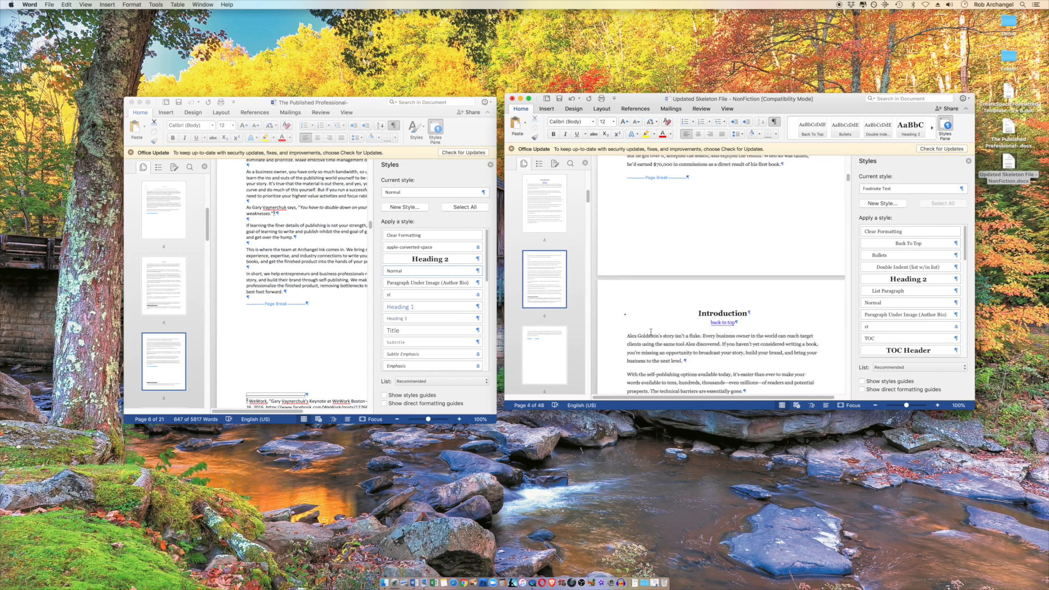
scroll(554, 314, down, 2)
scroll(349, 277, down, 3)
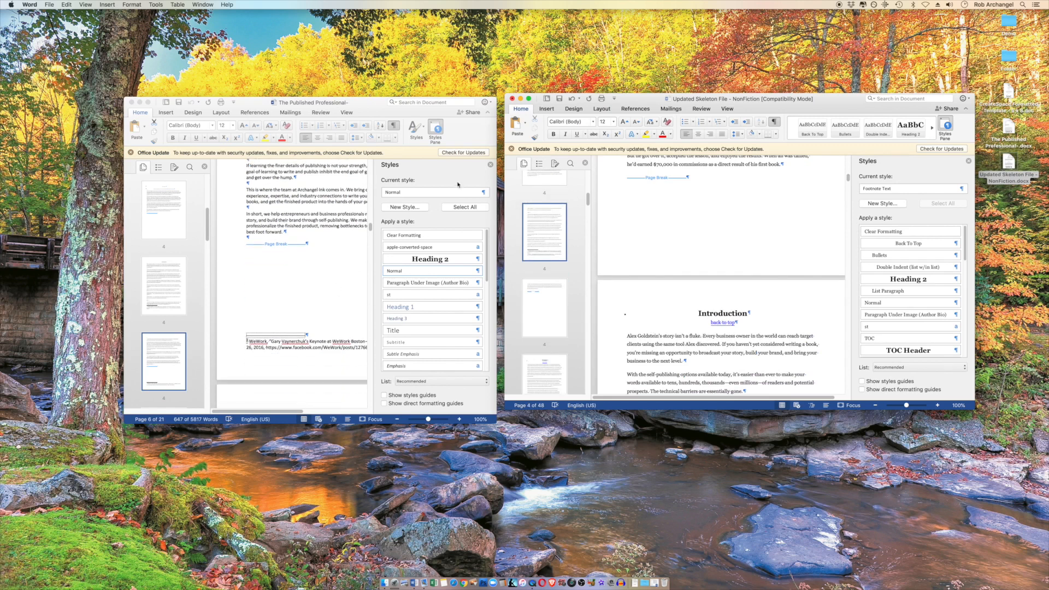
Hide the manuscript's list of styles and go to its About the Author page
click(396, 153)
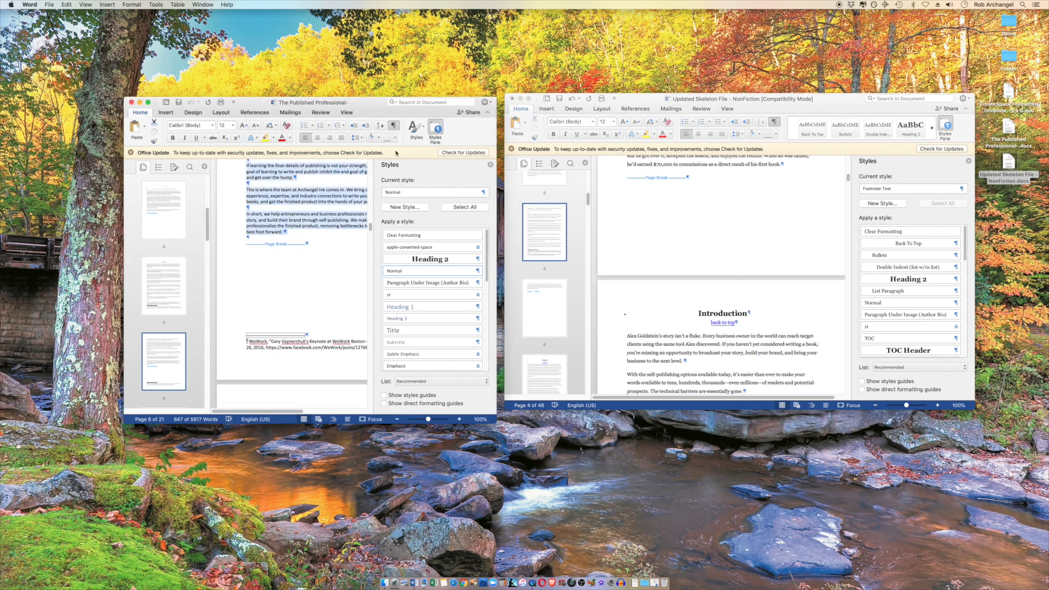
click(432, 134)
scroll(172, 346, down, 1)
scroll(182, 348, down, 10)
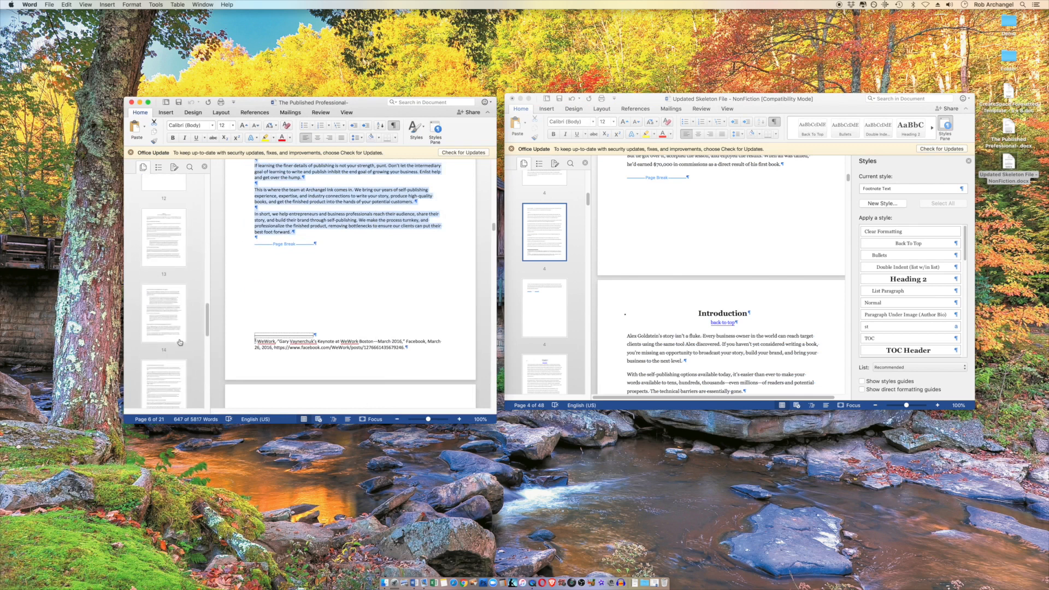
click(179, 341)
scroll(178, 334, down, 2)
click(176, 314)
scroll(169, 350, down, 3)
scroll(169, 350, down, 5)
click(169, 354)
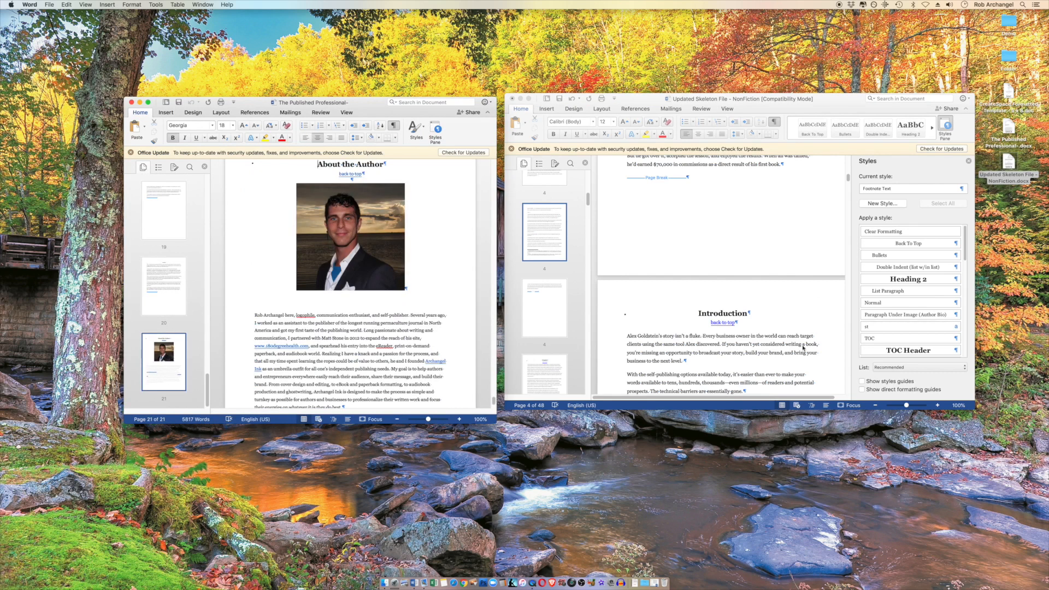
Delete the Call to Action and Call to Review sections, including their page breaks, near the end of the template
drag(588, 206, 588, 356)
scroll(569, 360, down, 5)
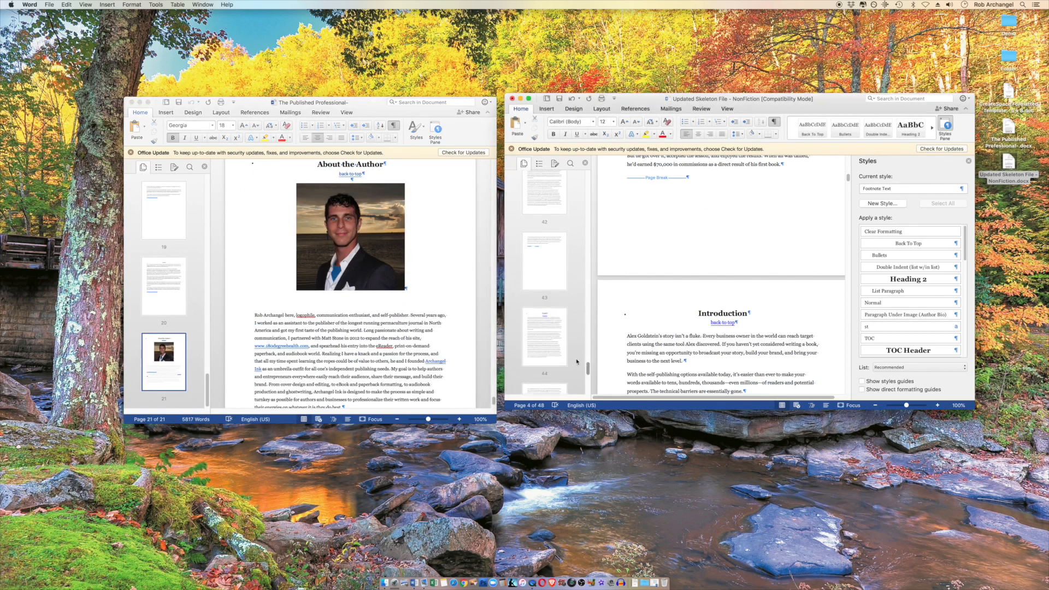
scroll(569, 360, down, 1)
click(561, 277)
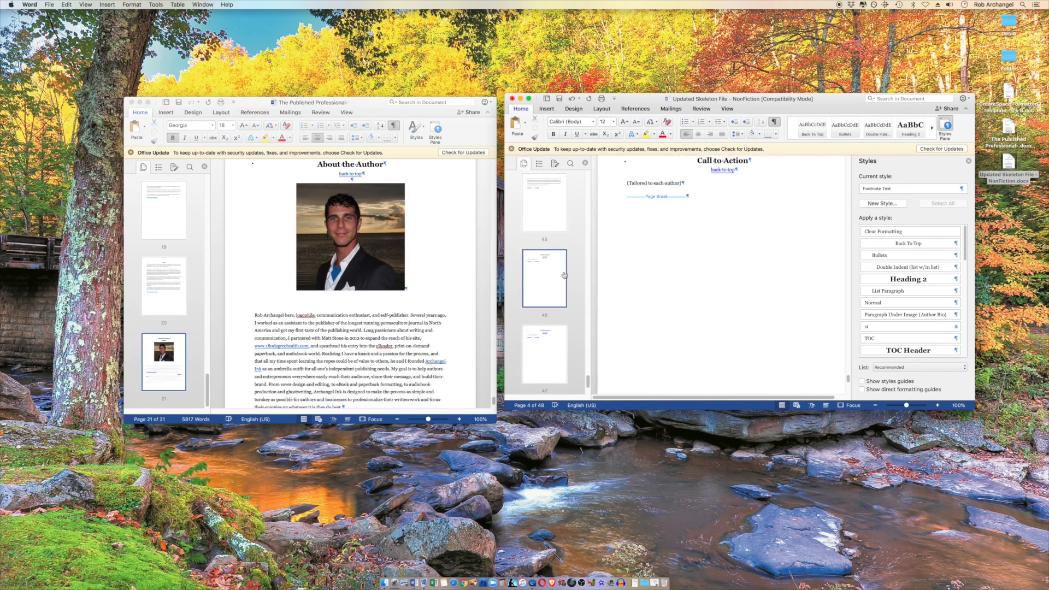
scroll(694, 263, up, 3)
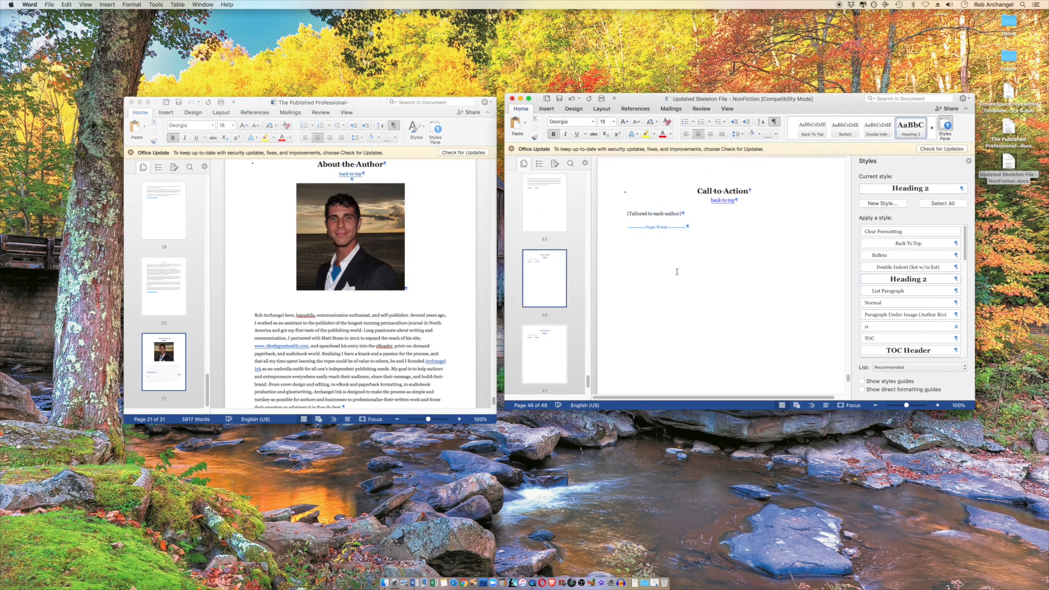
scroll(688, 273, down, 1)
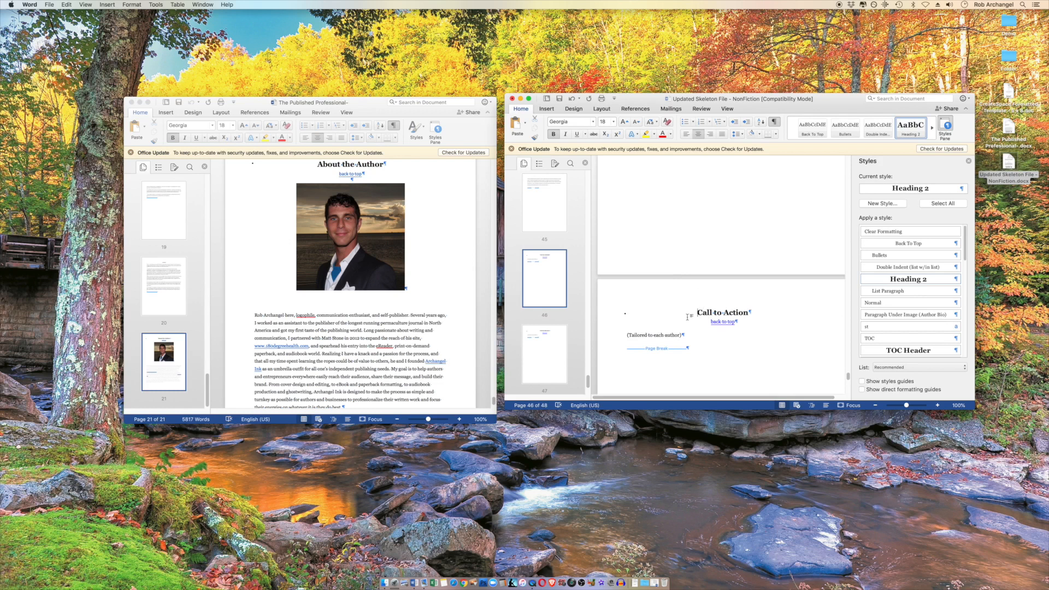
scroll(709, 329, up, 5)
scroll(709, 329, down, 4)
scroll(710, 329, down, 2)
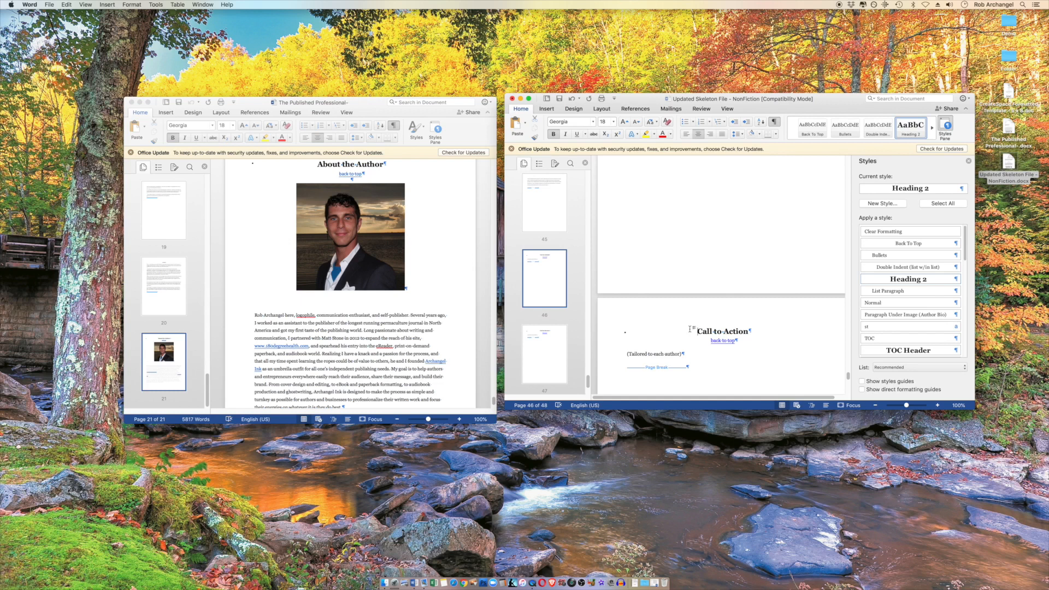
scroll(690, 329, down, 3)
drag(693, 269, 706, 300)
key(Delete)
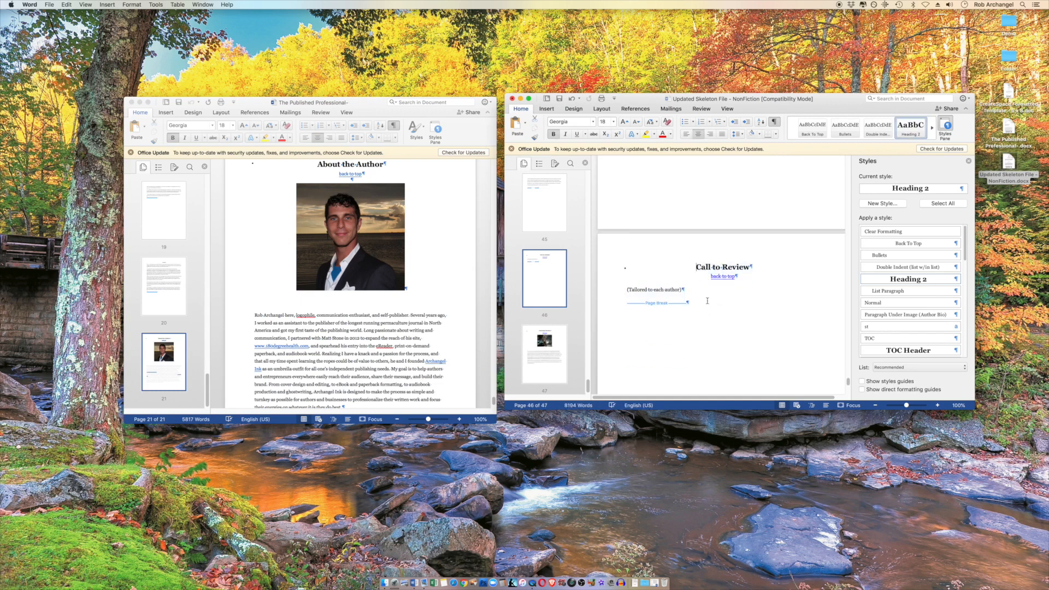
mouse_move(698, 267)
mouse_down()
mouse_move(712, 298)
mouse_move(692, 268)
mouse_up()
key(Delete)
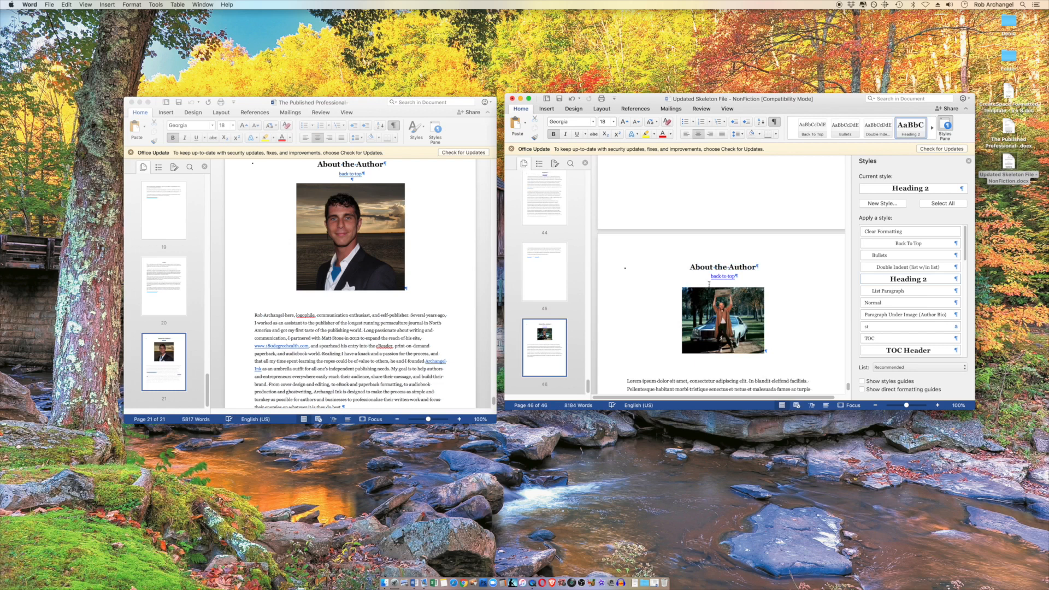
Replace the placeholder picture in the template's About the Author section with the author photo copied from the manuscript, and center it
click(723, 307)
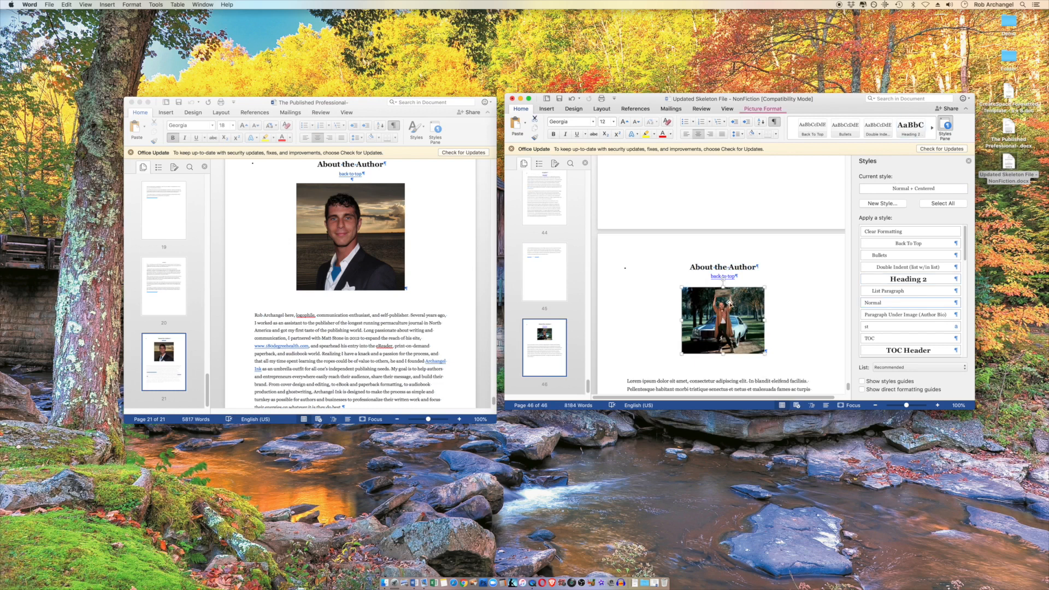
key(Delete)
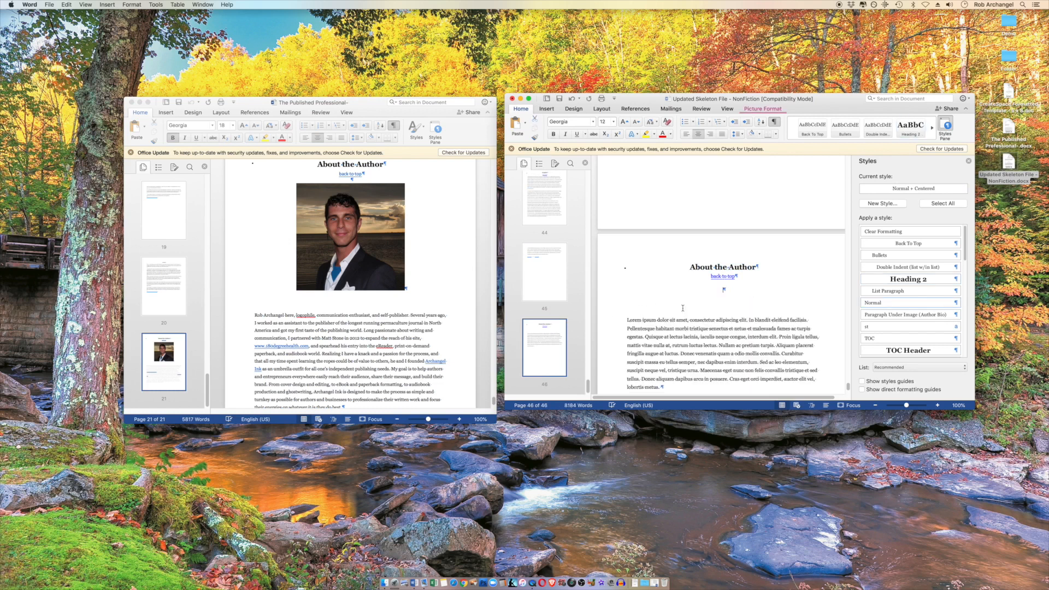
click(333, 238)
click(346, 235)
right_click(346, 235)
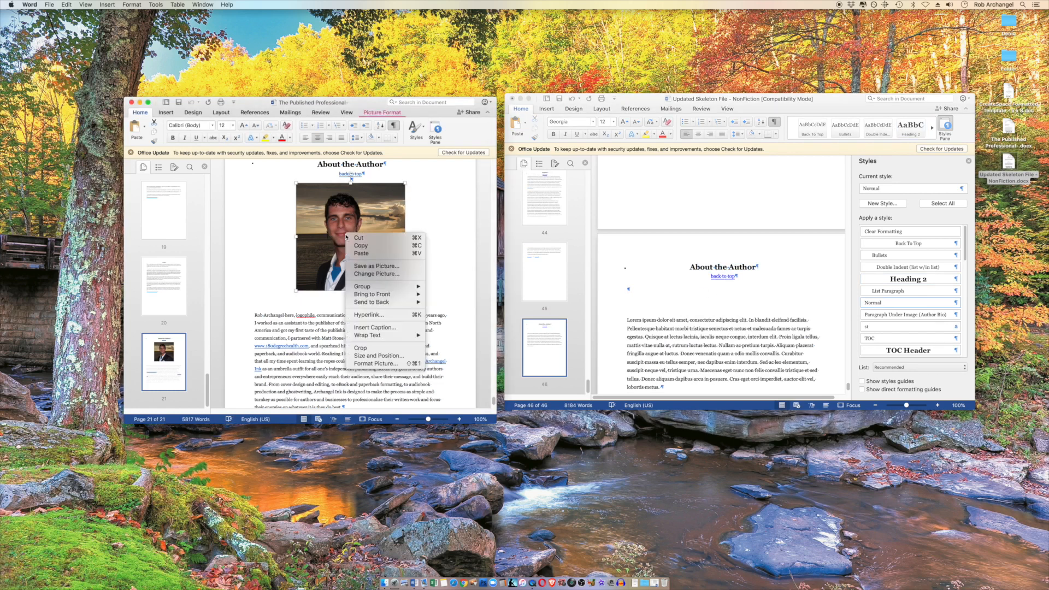
click(371, 248)
right_click(728, 298)
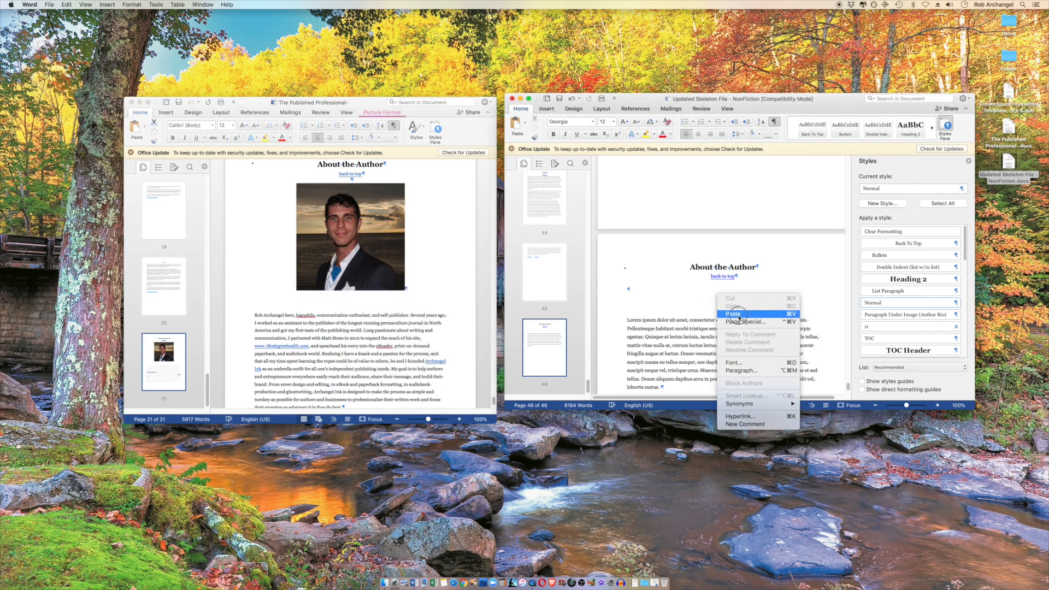
click(735, 313)
click(628, 327)
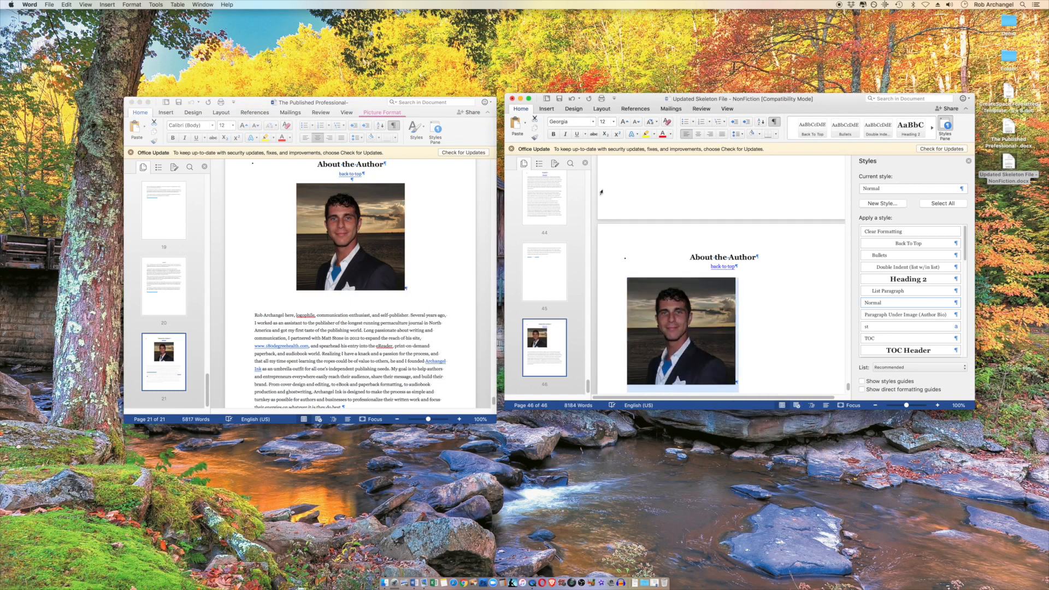
click(699, 135)
Replace the placeholder text under the author photo with the biography copied from the manuscript, and delete the extra empty paragraph after it
scroll(268, 304, down, 1)
drag(253, 290, 353, 376)
right_click(361, 356)
click(377, 369)
scroll(641, 323, down, 4)
click(627, 315)
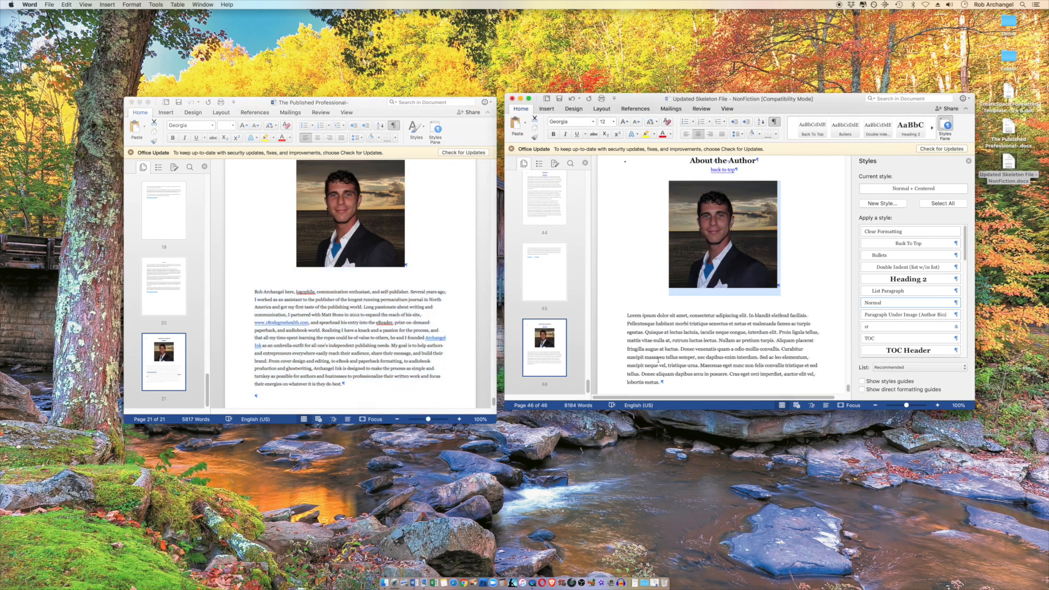
drag(627, 315, 668, 380)
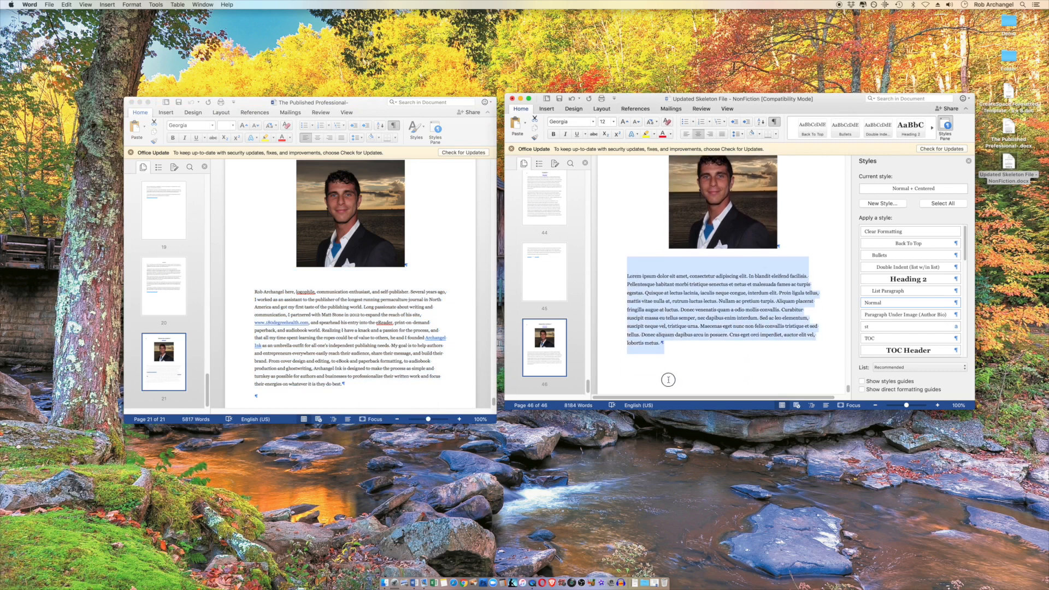
right_click(671, 316)
click(692, 336)
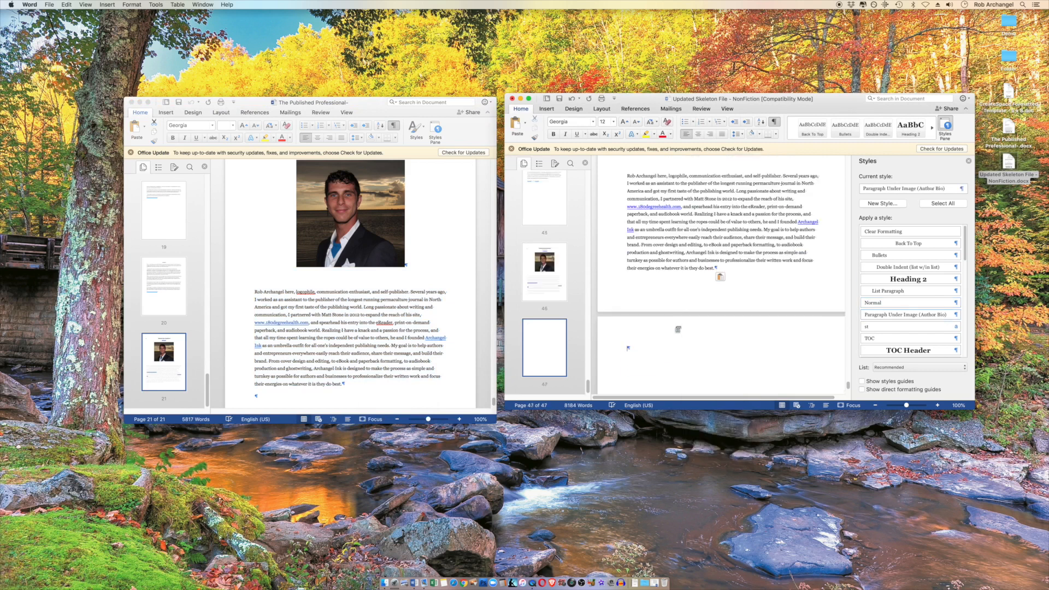
scroll(640, 362, down, 4)
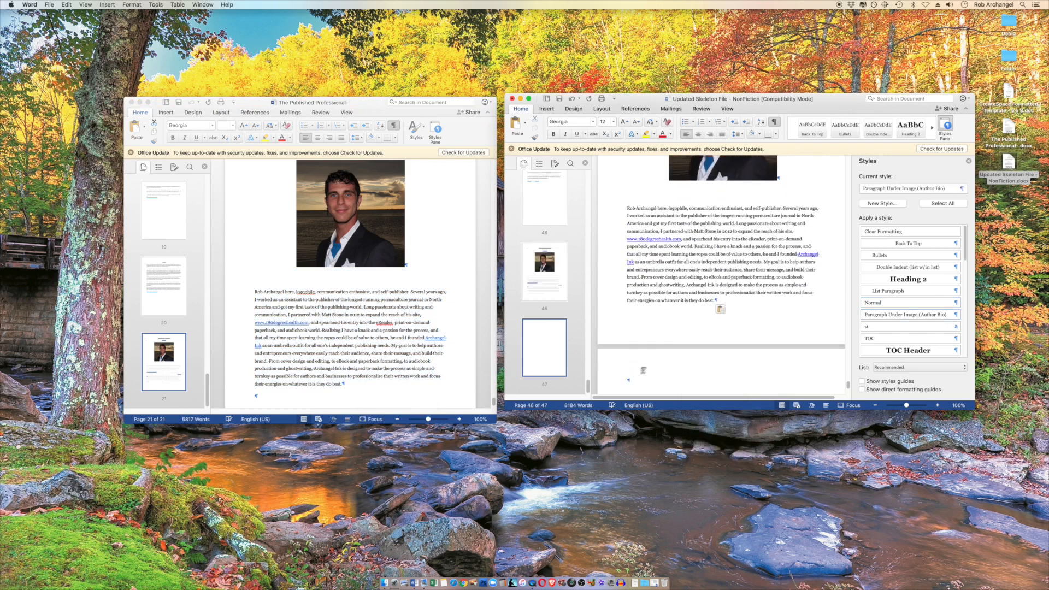
key(BackSpace)
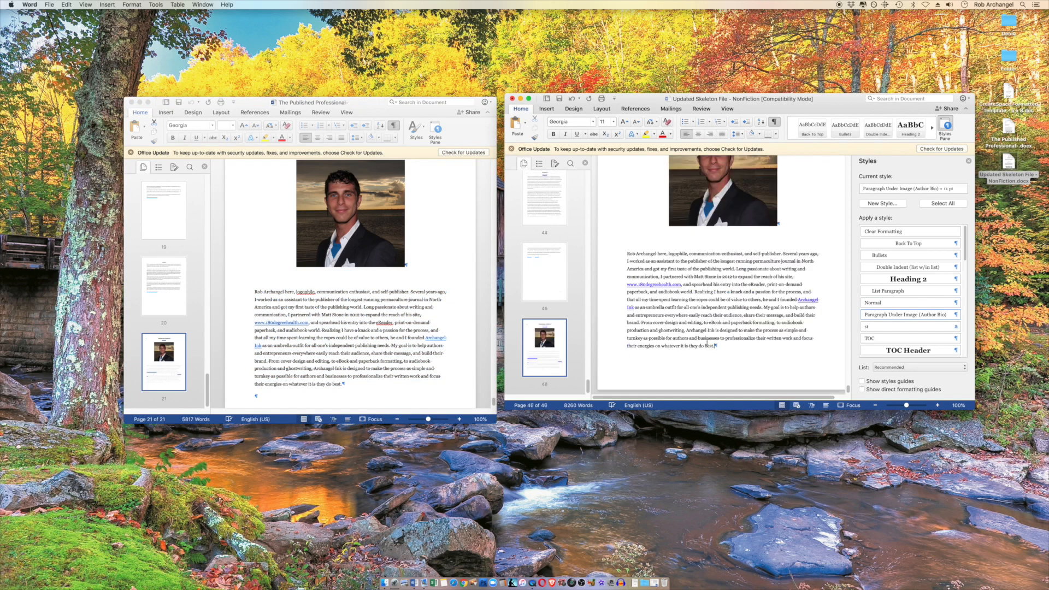
Apply the Paragraph Under Image (Author Bio) style to the author photo, try centering it, and reapply the style
scroll(746, 288, up, 2)
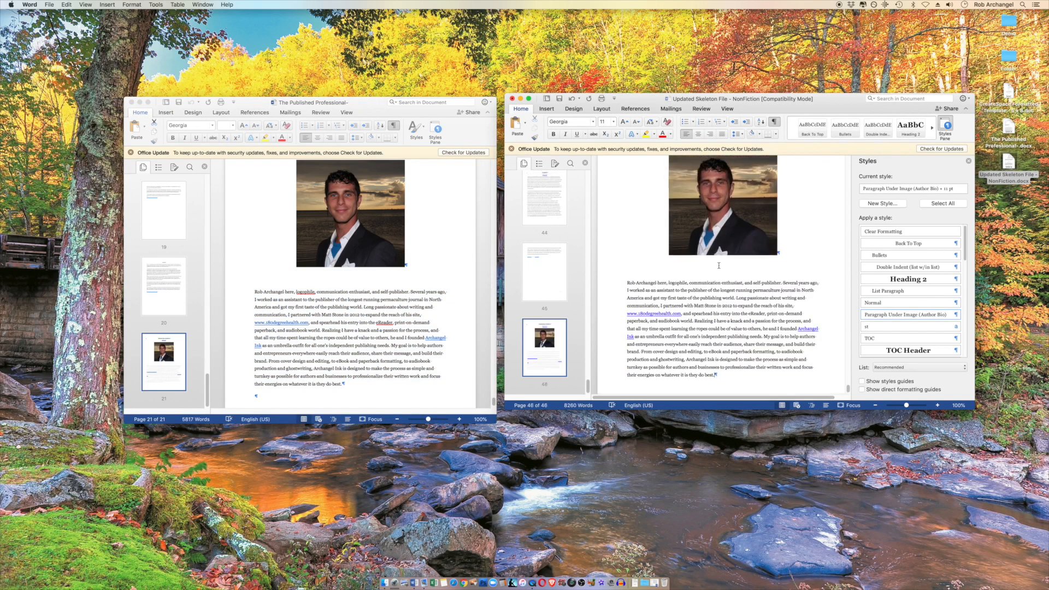
scroll(707, 290, up, 2)
click(727, 281)
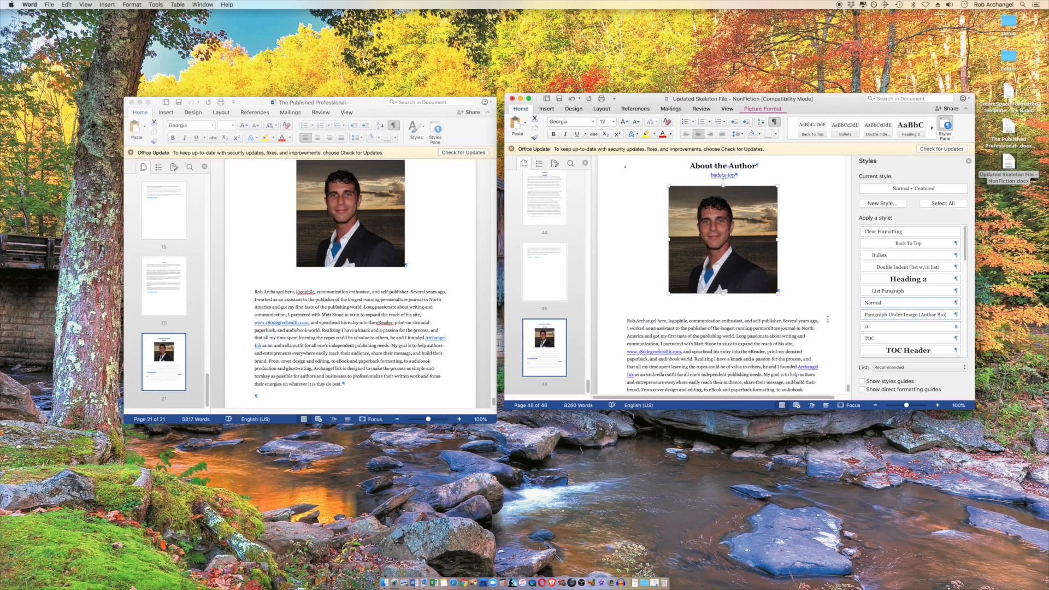
click(905, 315)
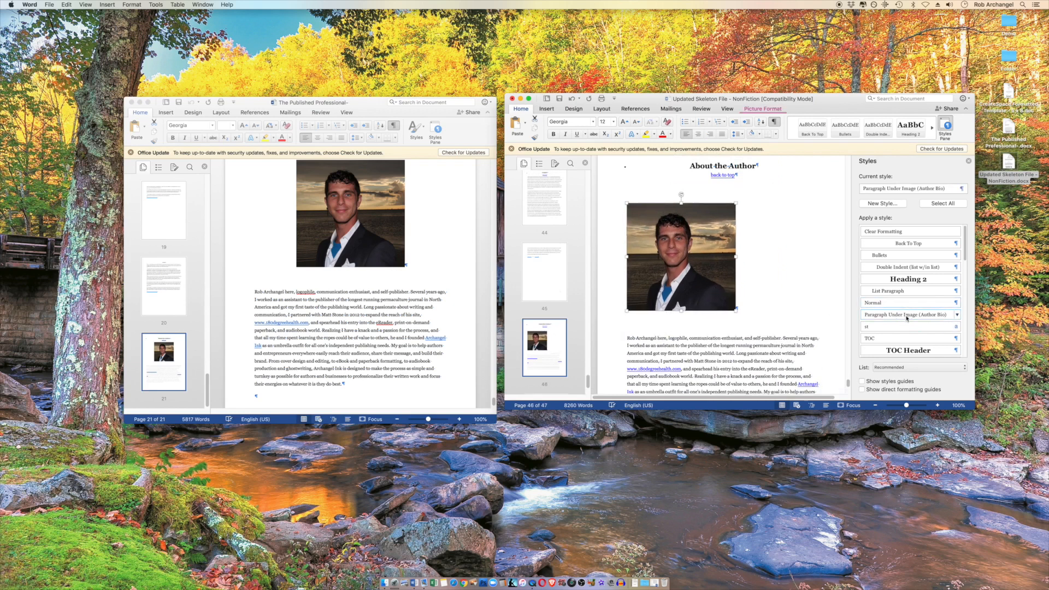
click(699, 133)
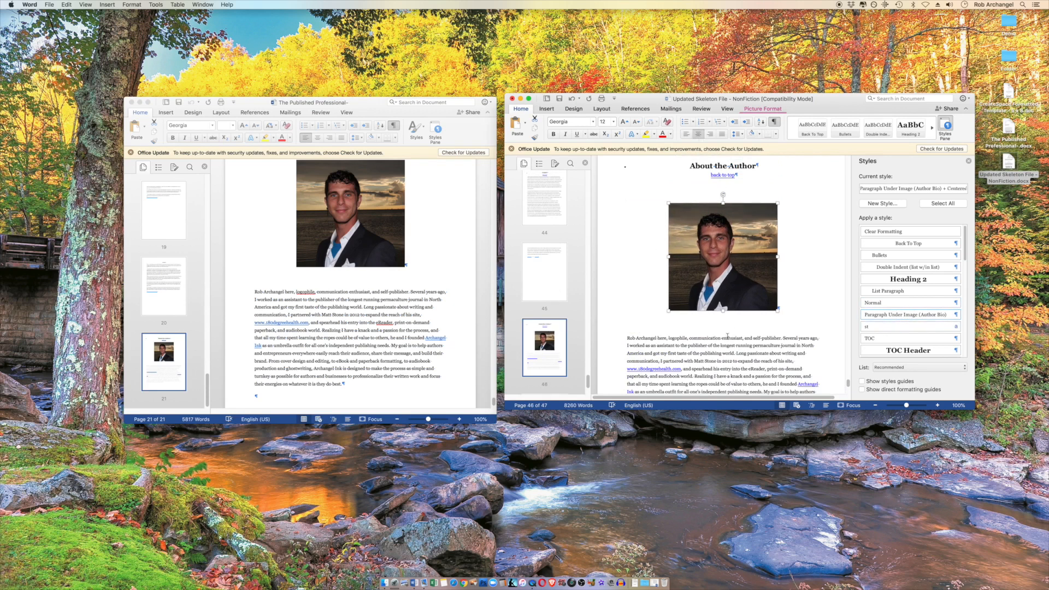
click(881, 315)
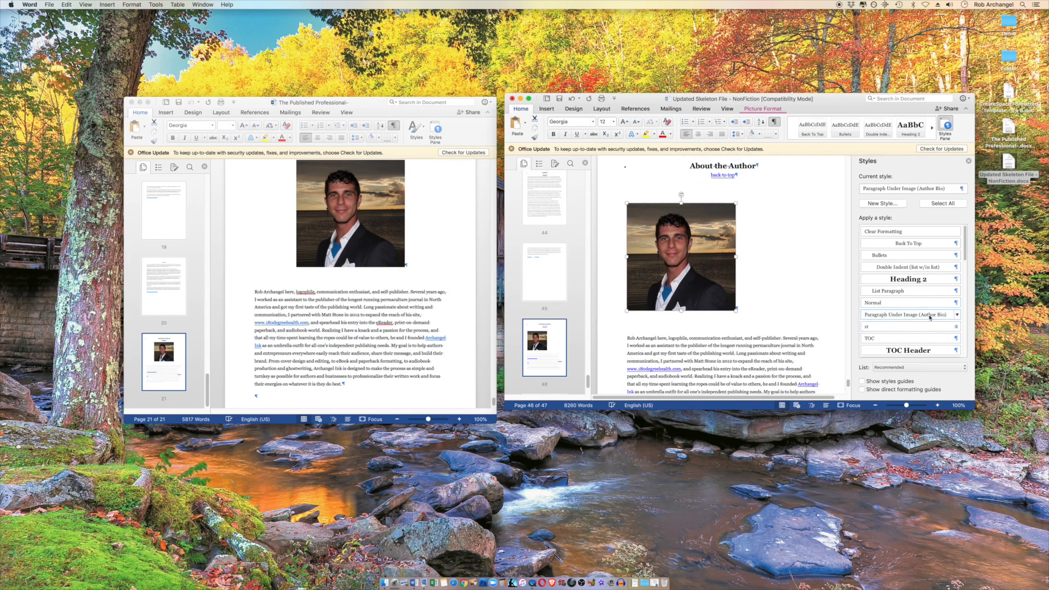
Inspect the paragraph settings of the Paragraph Under Image (Author Bio) style without changing them, and center the author photo
click(958, 315)
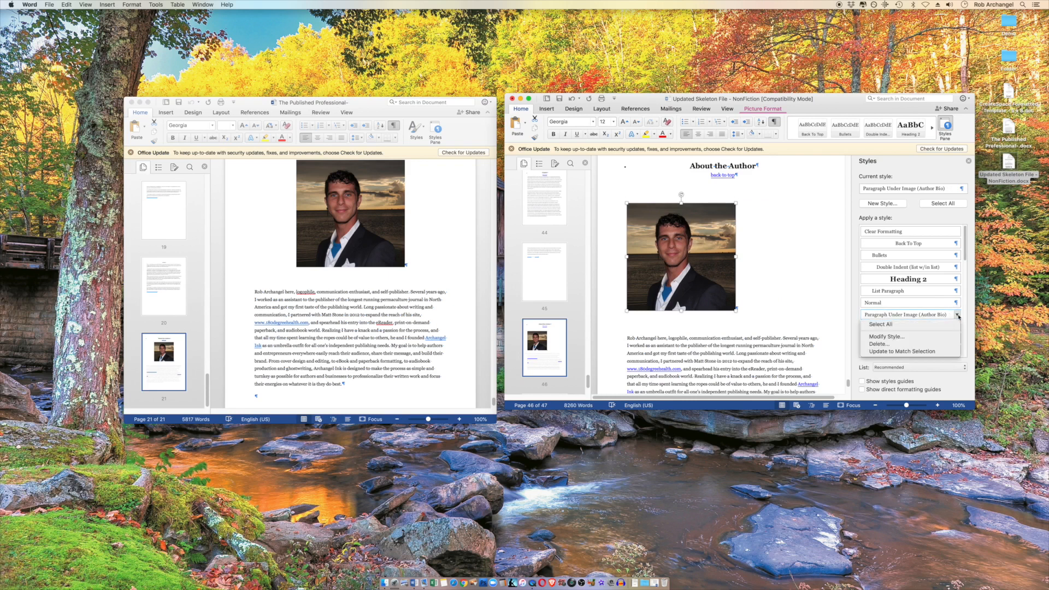
click(919, 337)
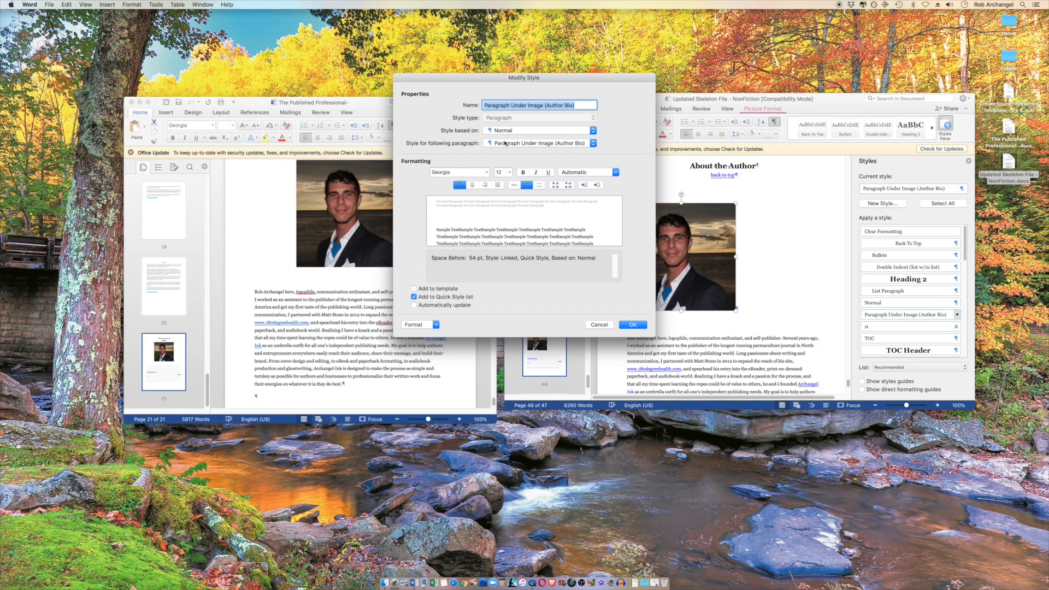
click(426, 324)
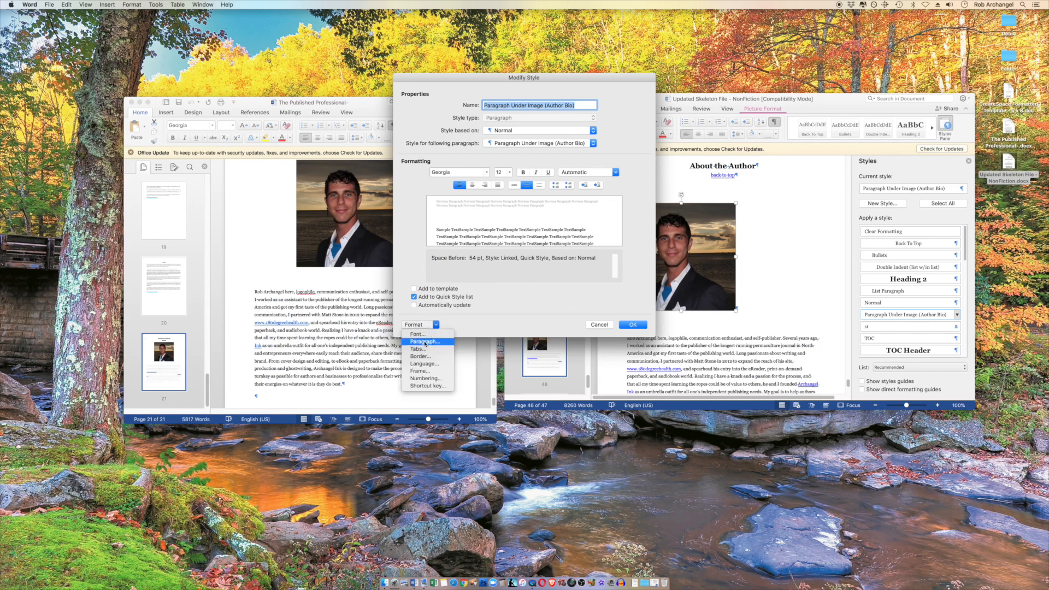
click(429, 342)
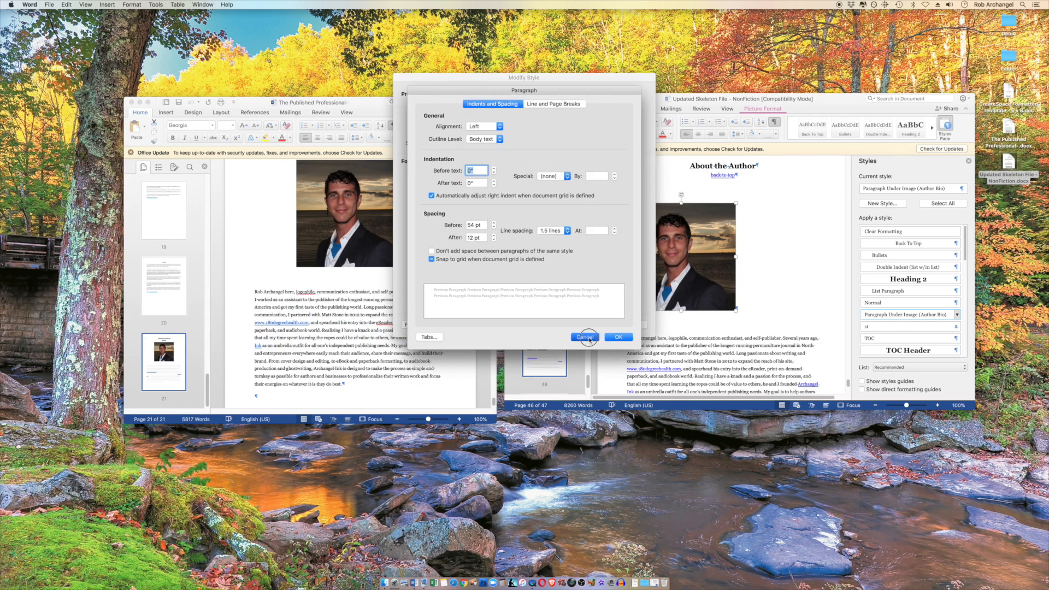
click(589, 338)
click(597, 326)
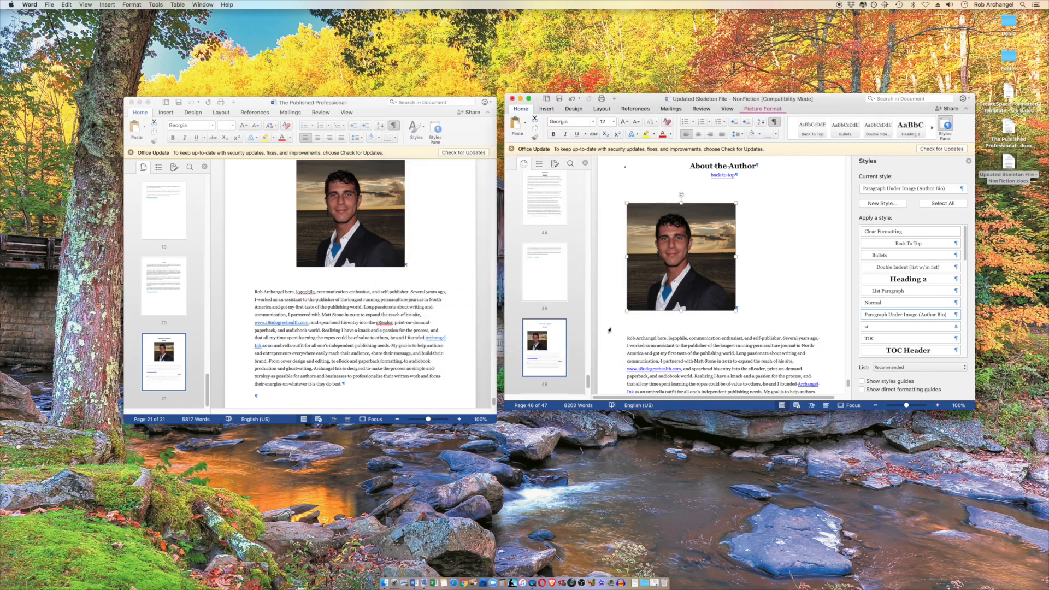
click(698, 134)
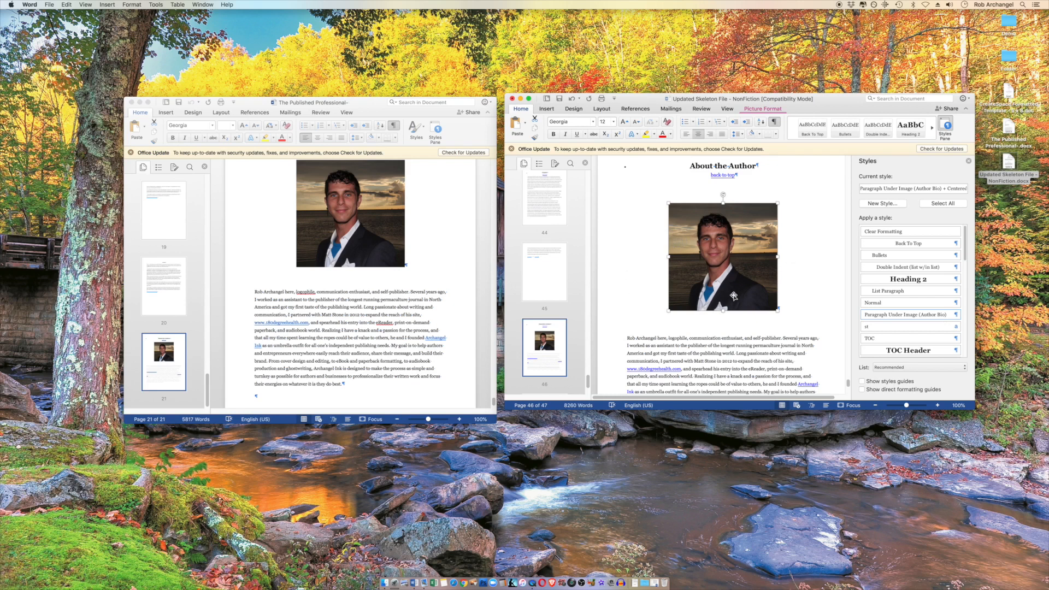
Delete the "Insert TOC" placeholder and the empty paragraph after it under the Table of Contents heading
scroll(713, 295, down, 4)
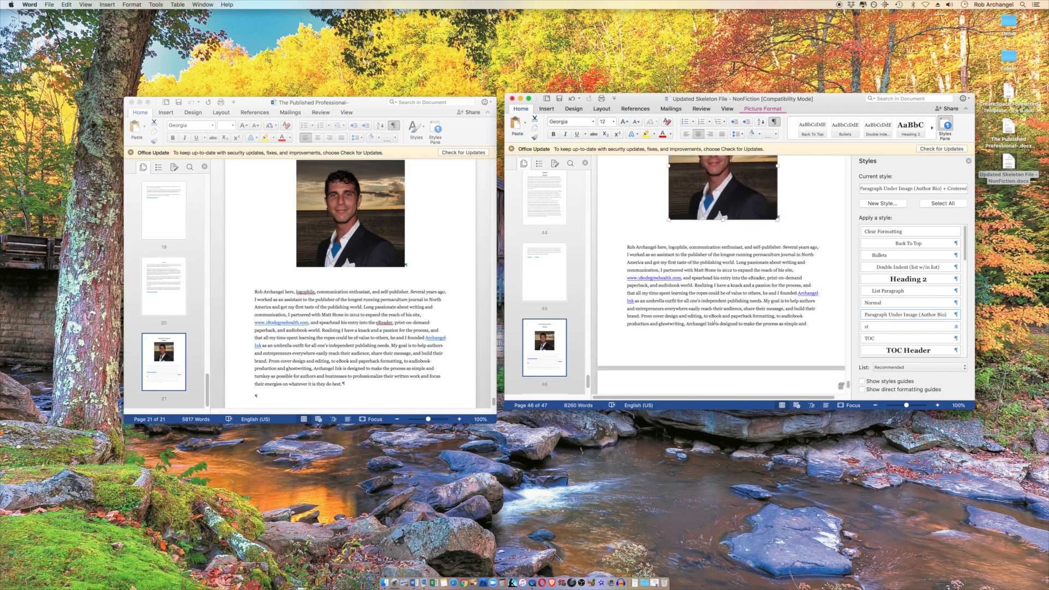
scroll(722, 273, down, 4)
drag(849, 388, 835, 148)
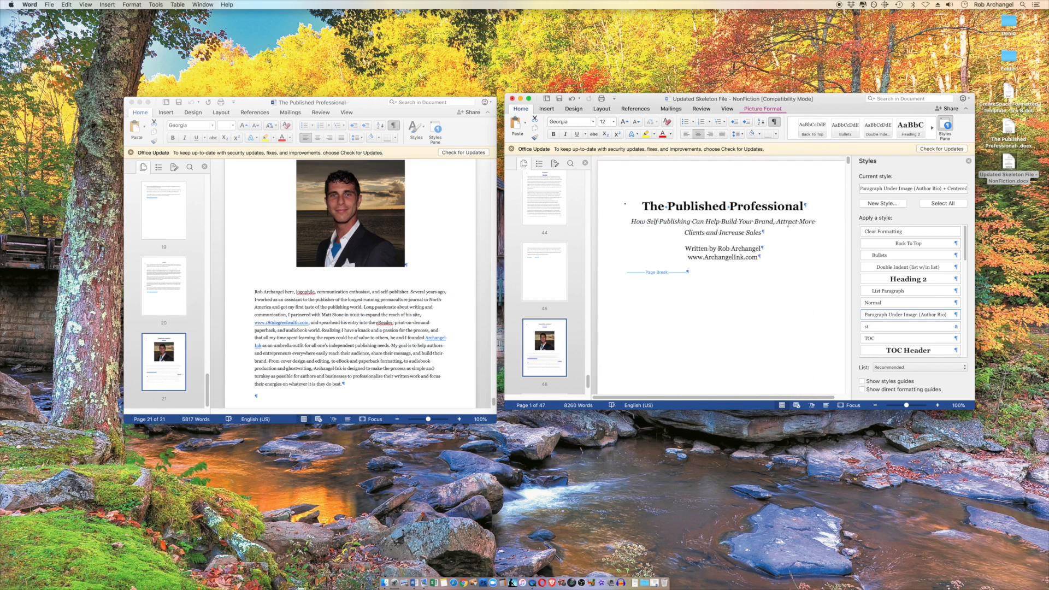
scroll(793, 230, down, 10)
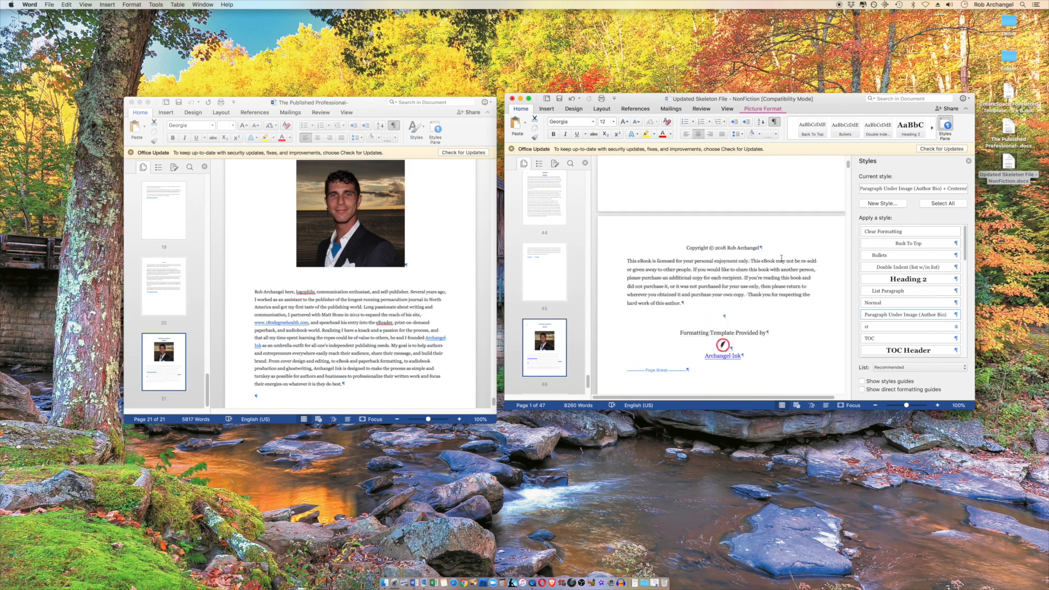
scroll(766, 272, down, 6)
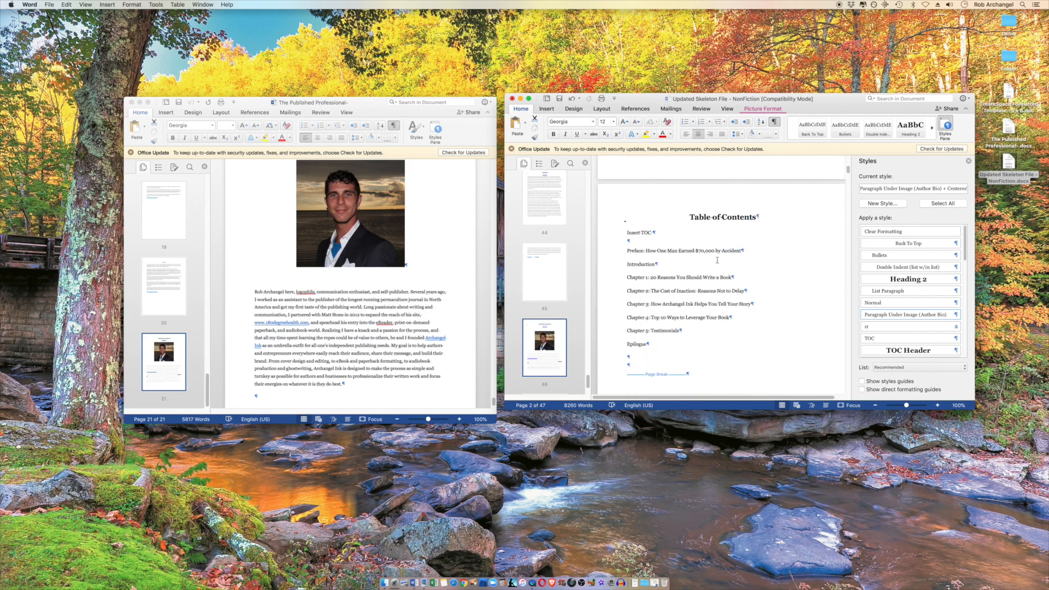
drag(657, 233, 625, 233)
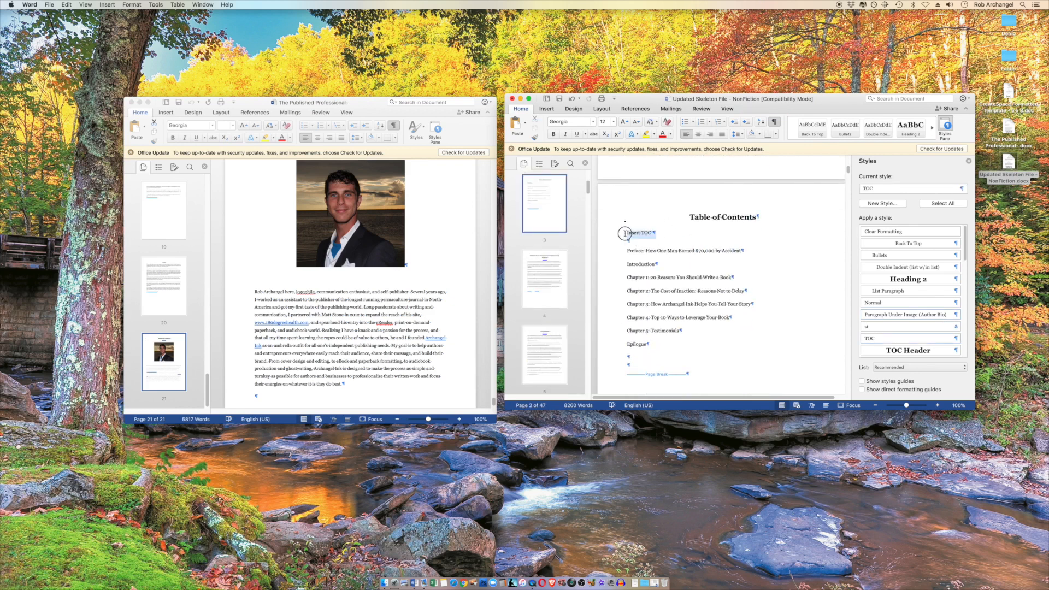
key(BackSpace)
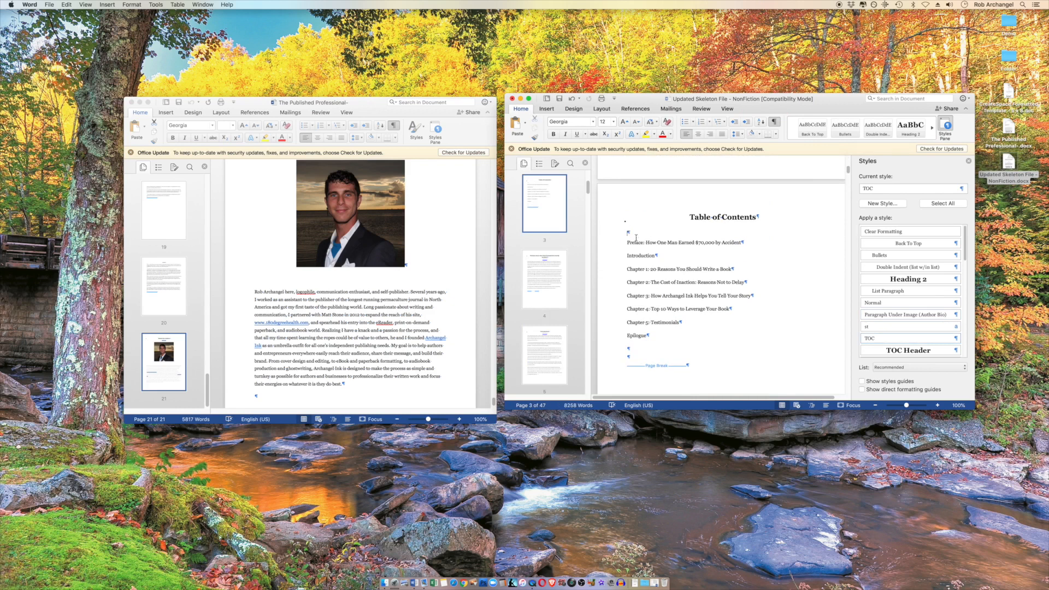
key(BackSpace)
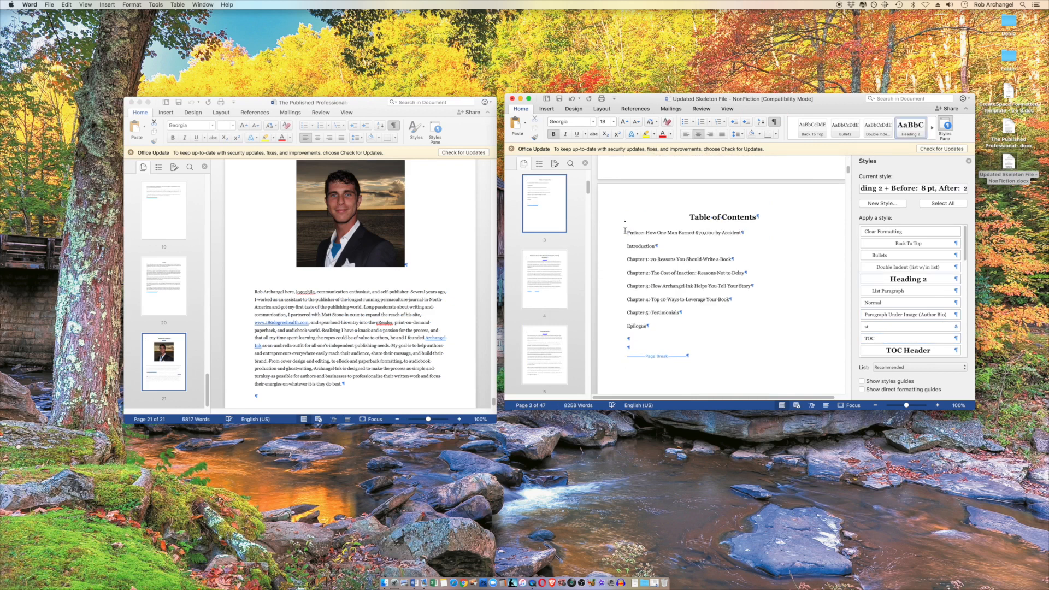
Hyperlink the contents entry "Preface: How One Man Earned $70,000 by Accident" to its matching heading in this document
click(625, 231)
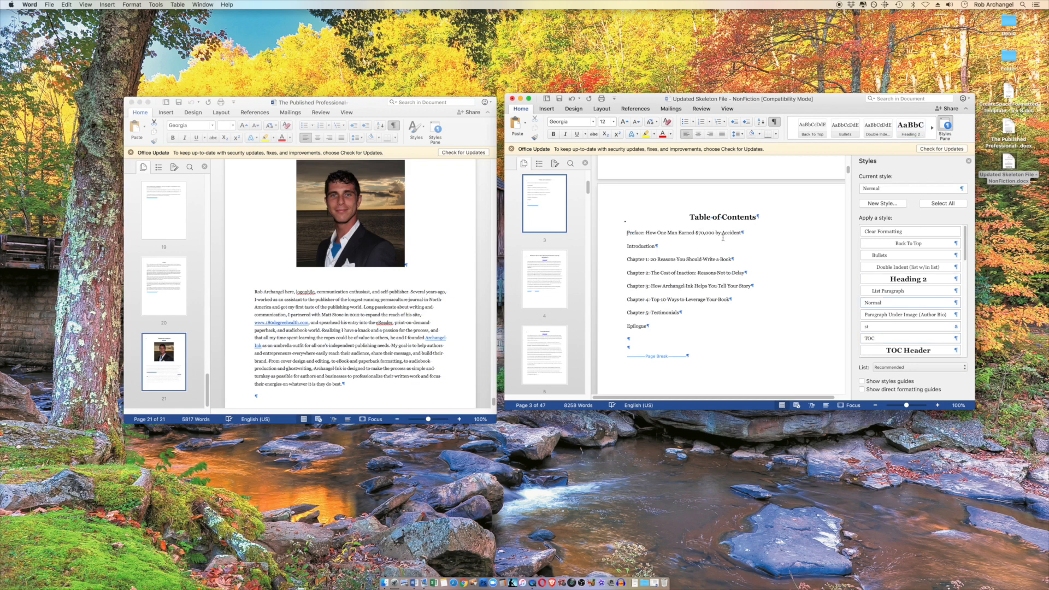
triple_click(629, 234)
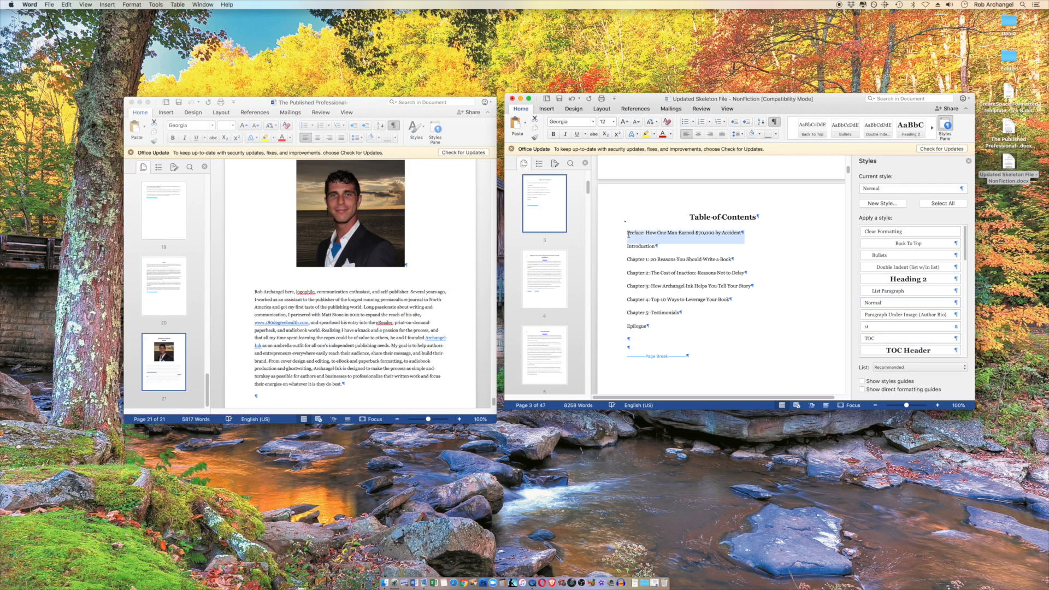
right_click(678, 237)
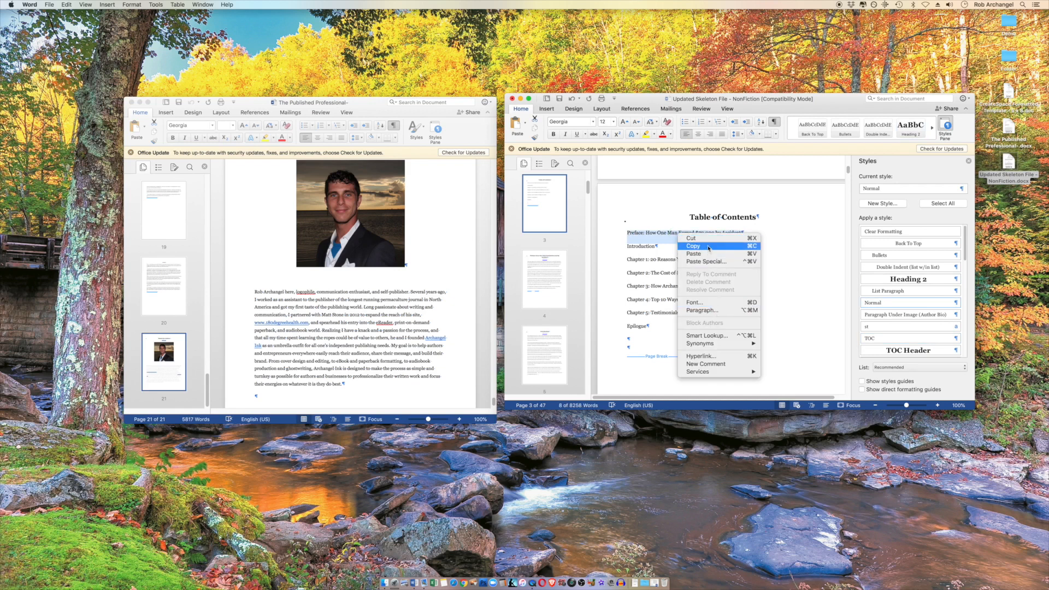
click(705, 355)
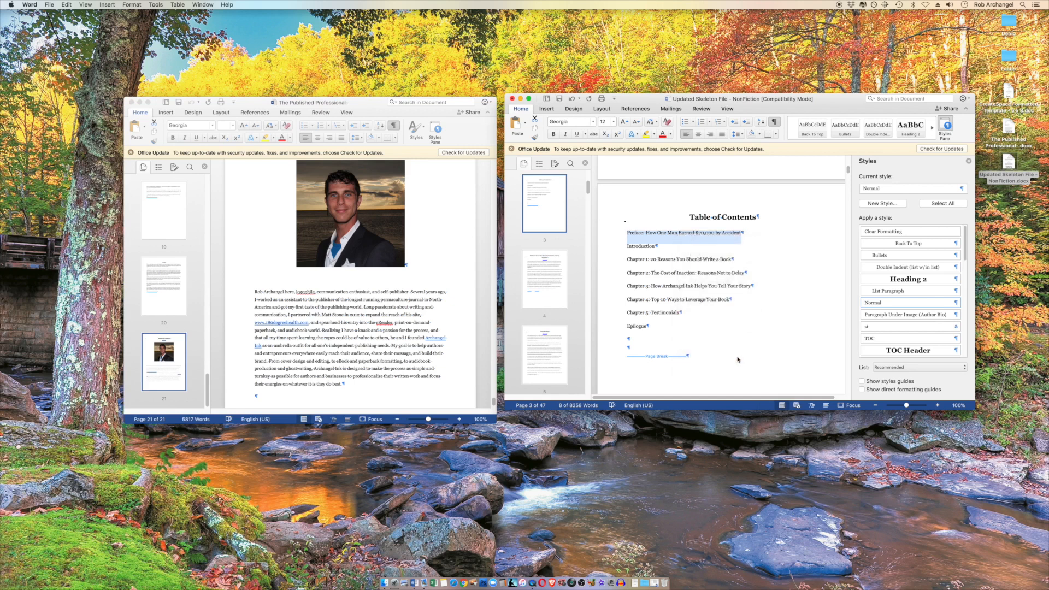
click(520, 151)
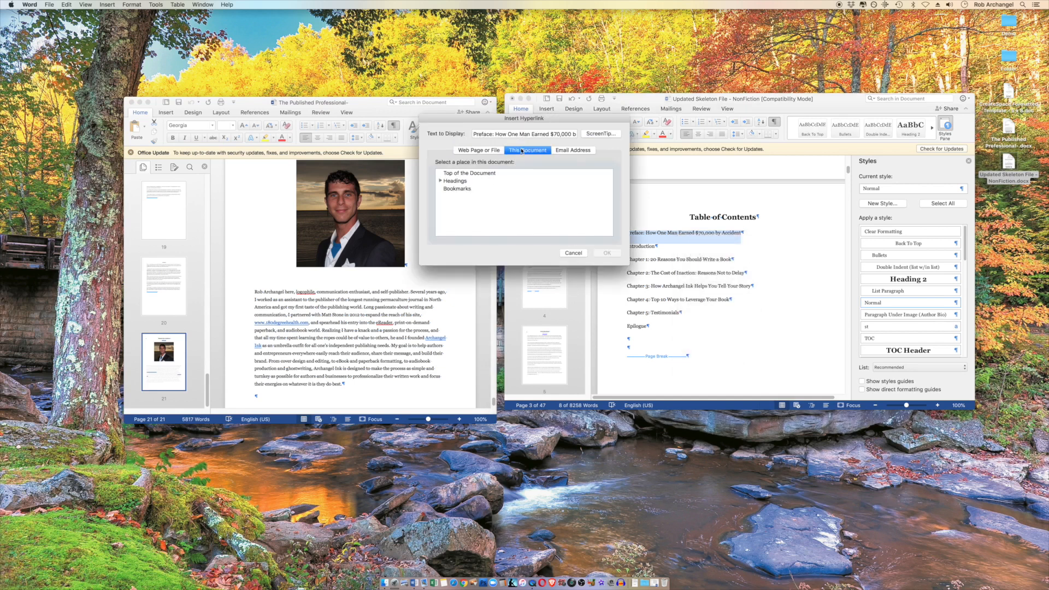
click(440, 181)
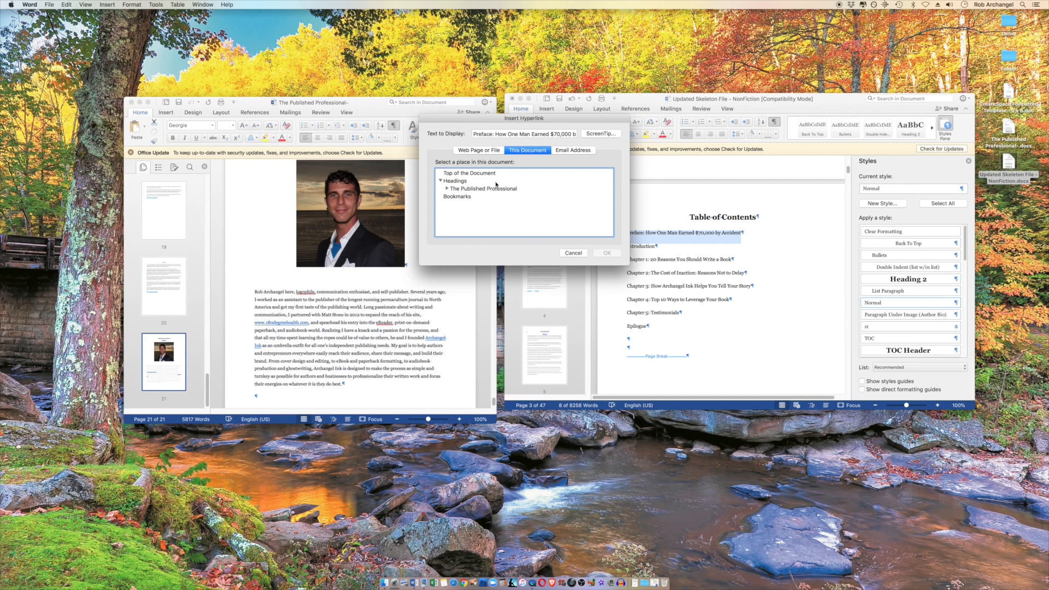
click(447, 188)
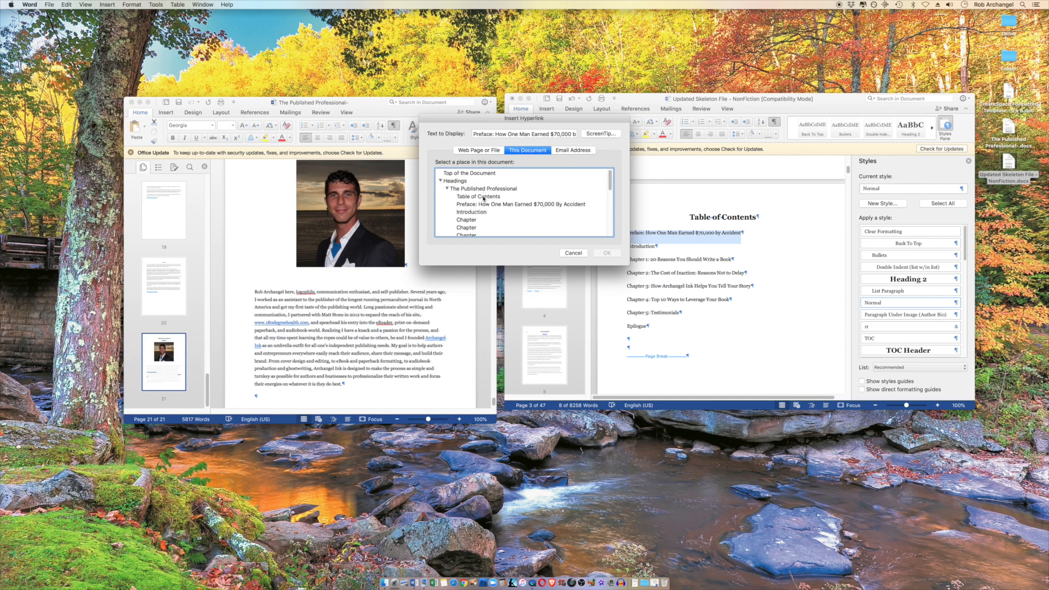
click(497, 205)
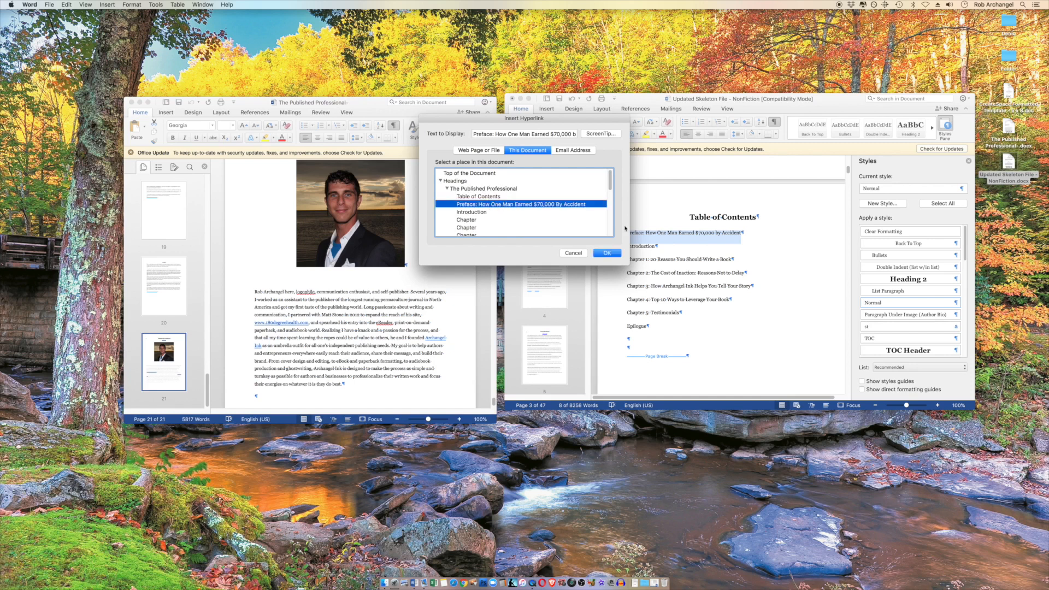
click(608, 253)
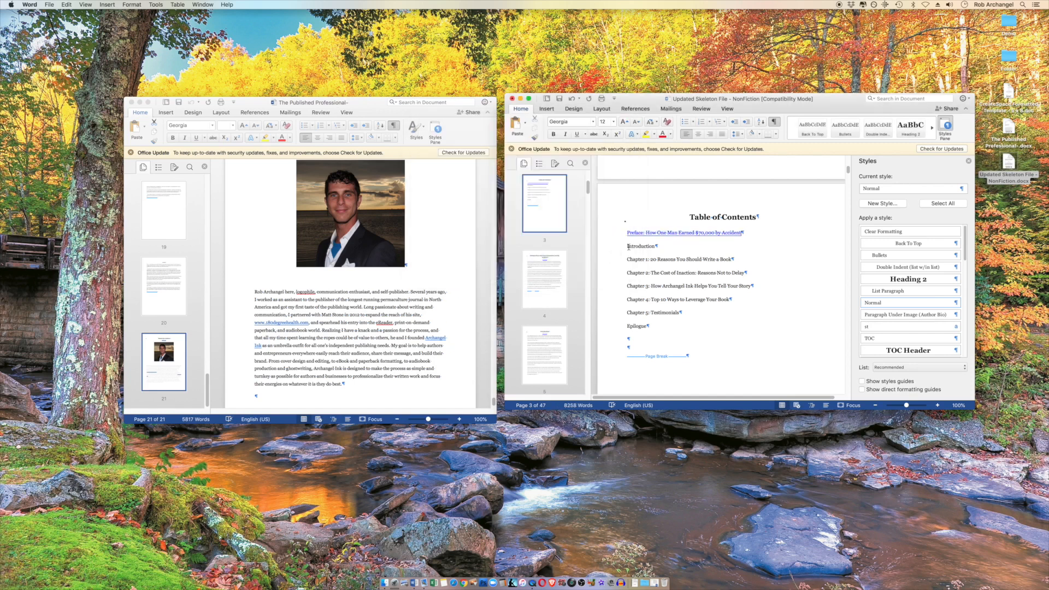
Apply the TOC style to all the contents entries from the Preface through the Epilogue
drag(625, 238, 678, 328)
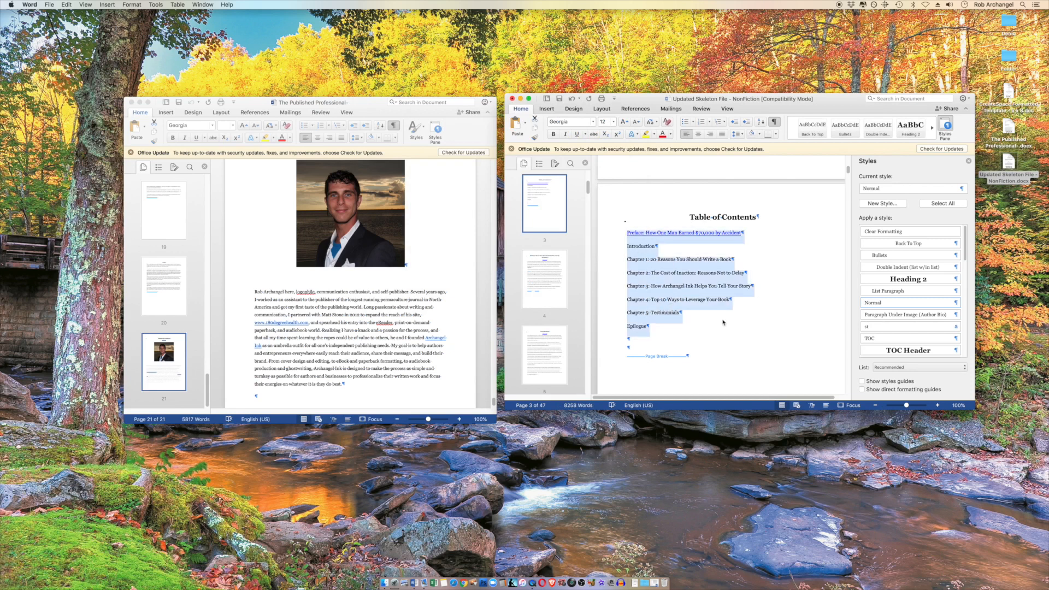
click(892, 337)
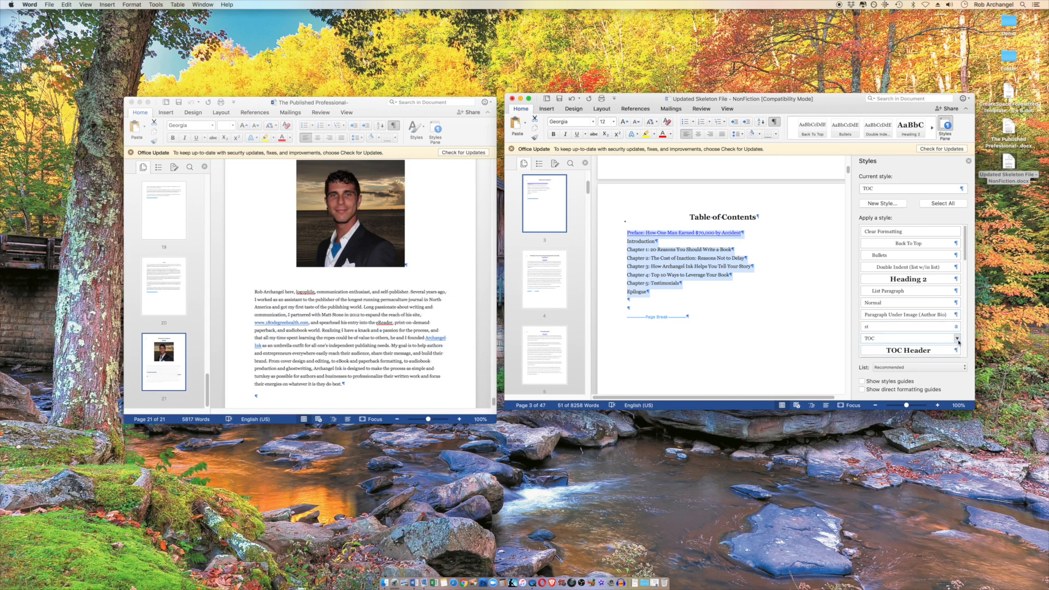
click(671, 301)
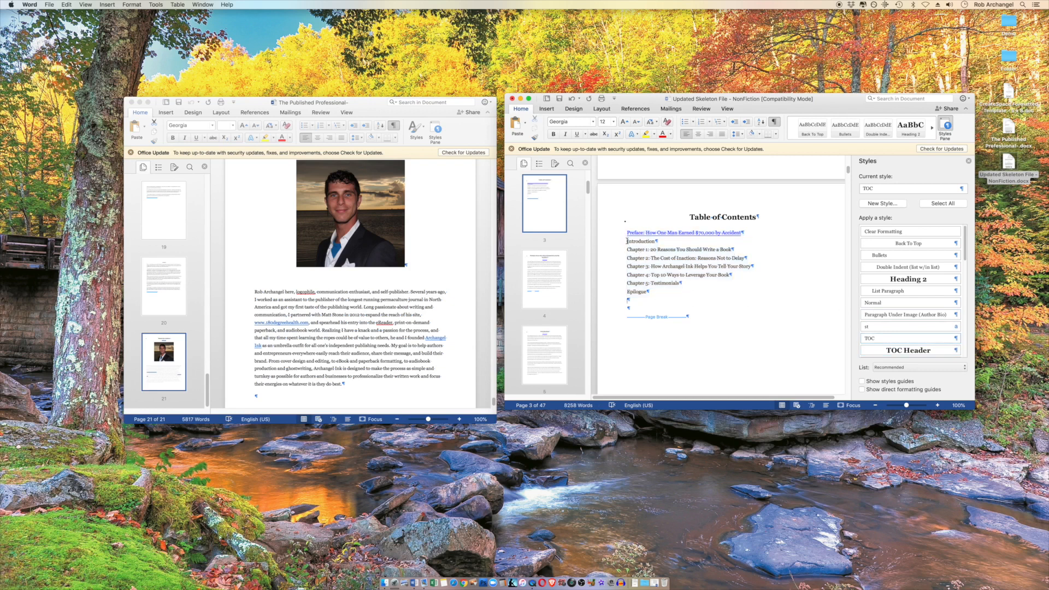
Hyperlink the Introduction entry in the table of contents to the Introduction heading in this document
scroll(645, 283, down, 1)
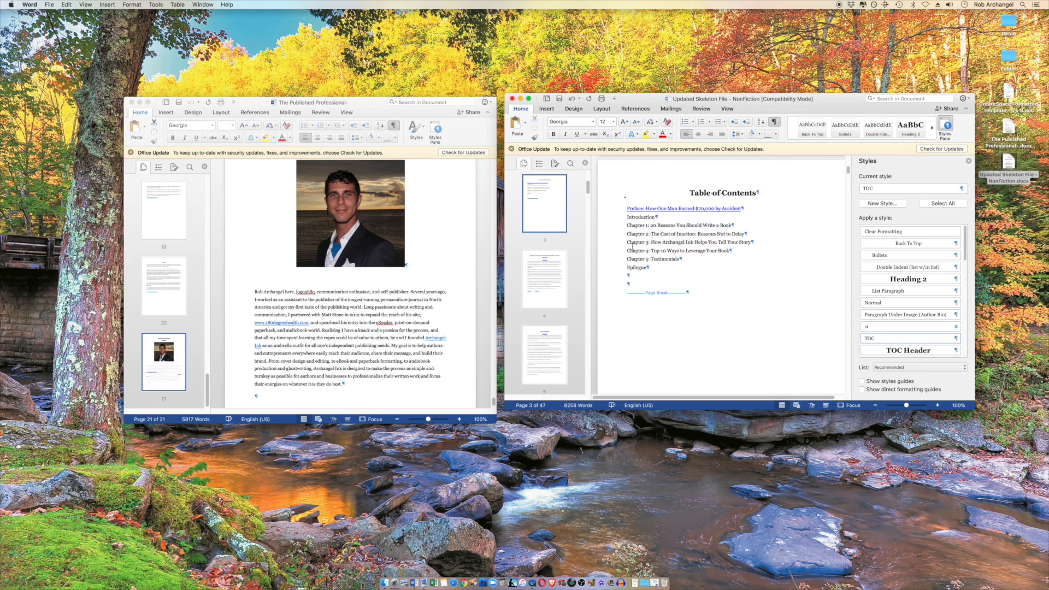
drag(626, 219, 655, 221)
right_click(648, 223)
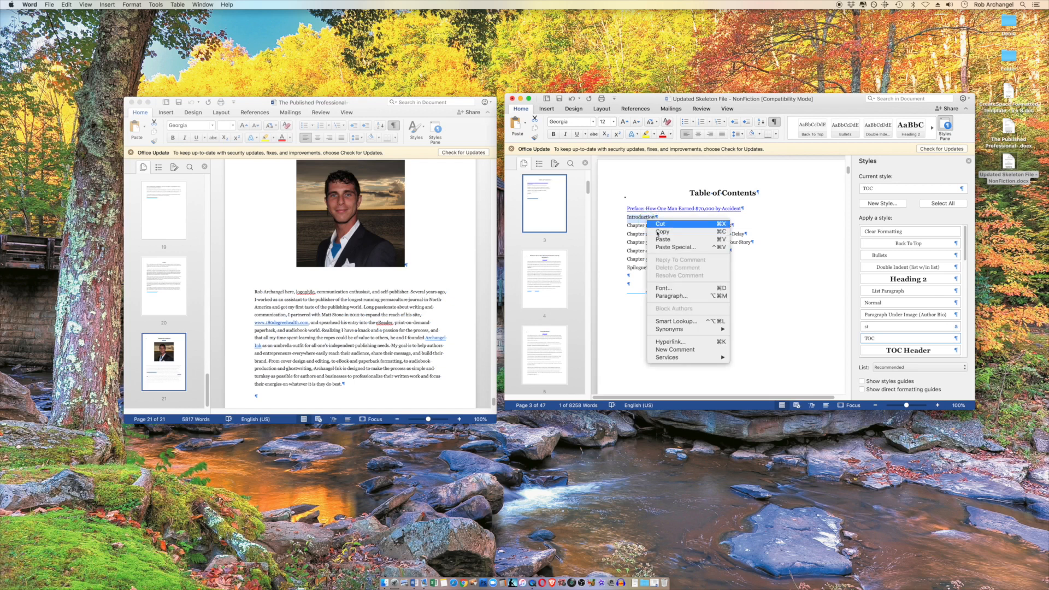
click(699, 337)
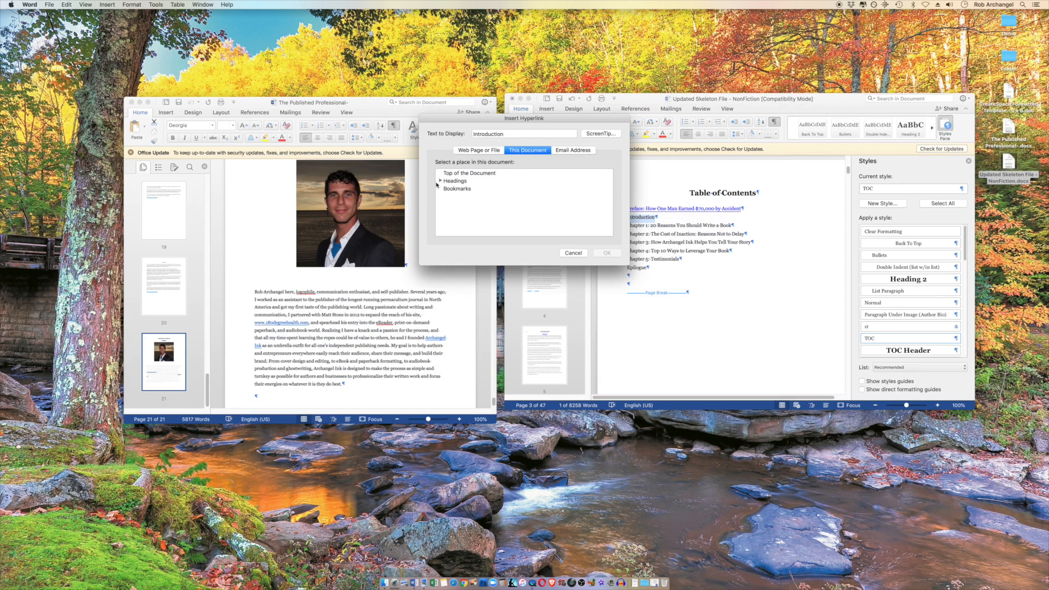
click(438, 183)
click(441, 181)
click(447, 188)
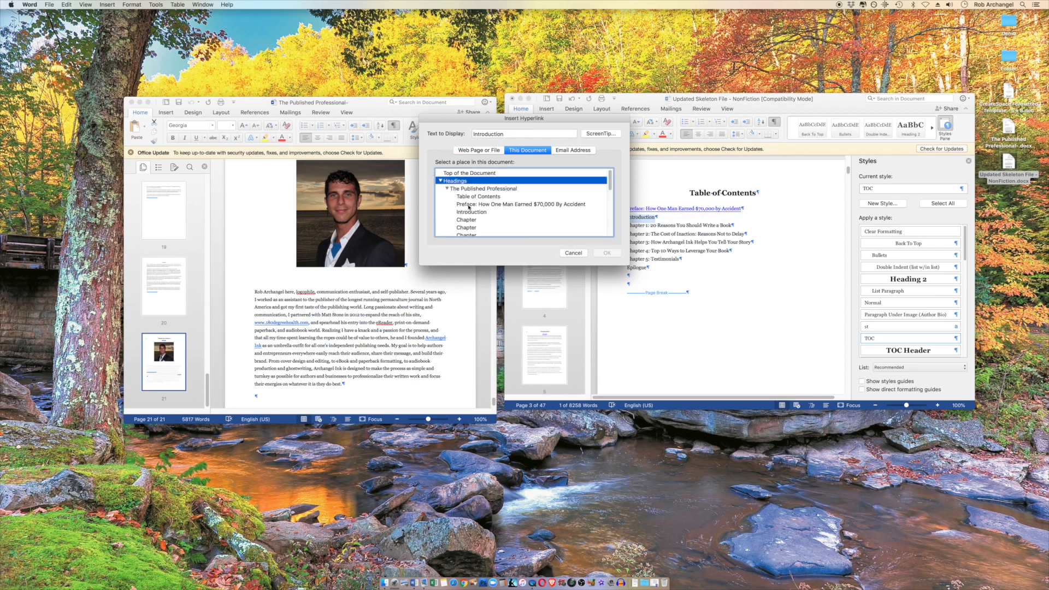
click(471, 212)
click(606, 253)
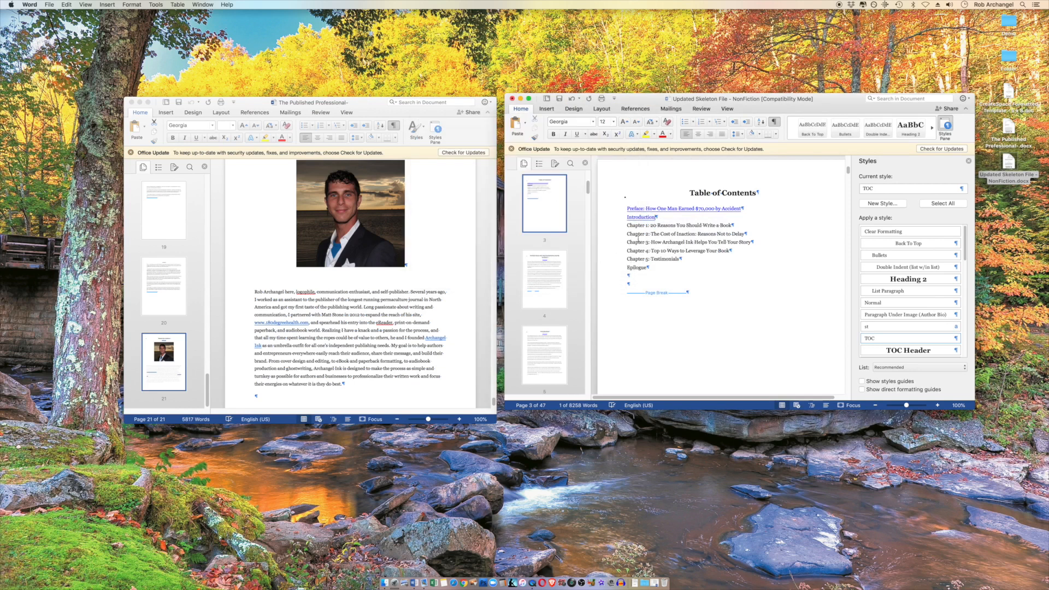
Test the Preface and Introduction contents links, returning to the table of contents each time through the "back to top" link
click(665, 209)
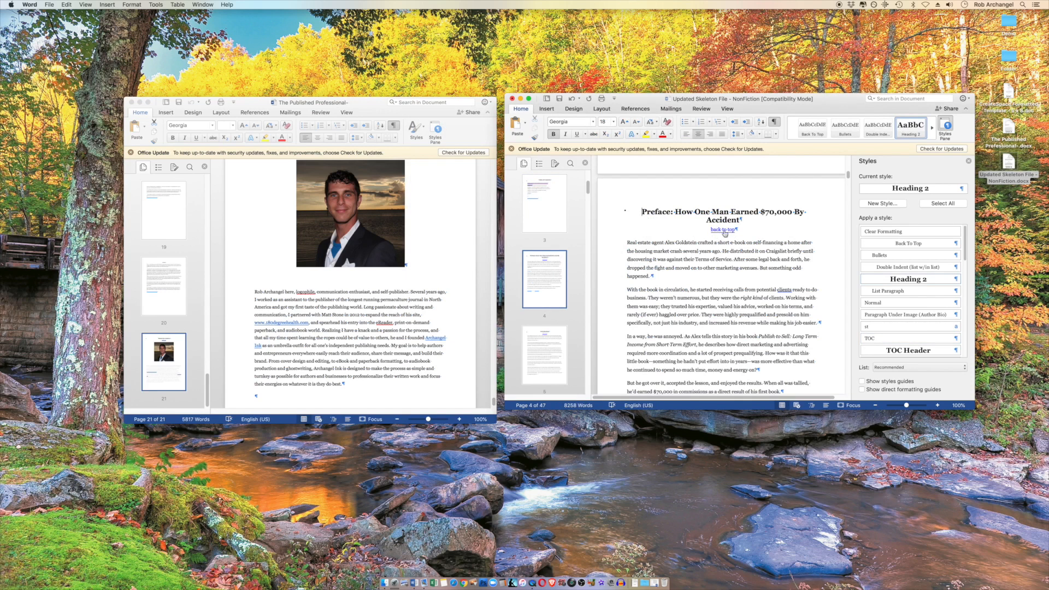
click(724, 232)
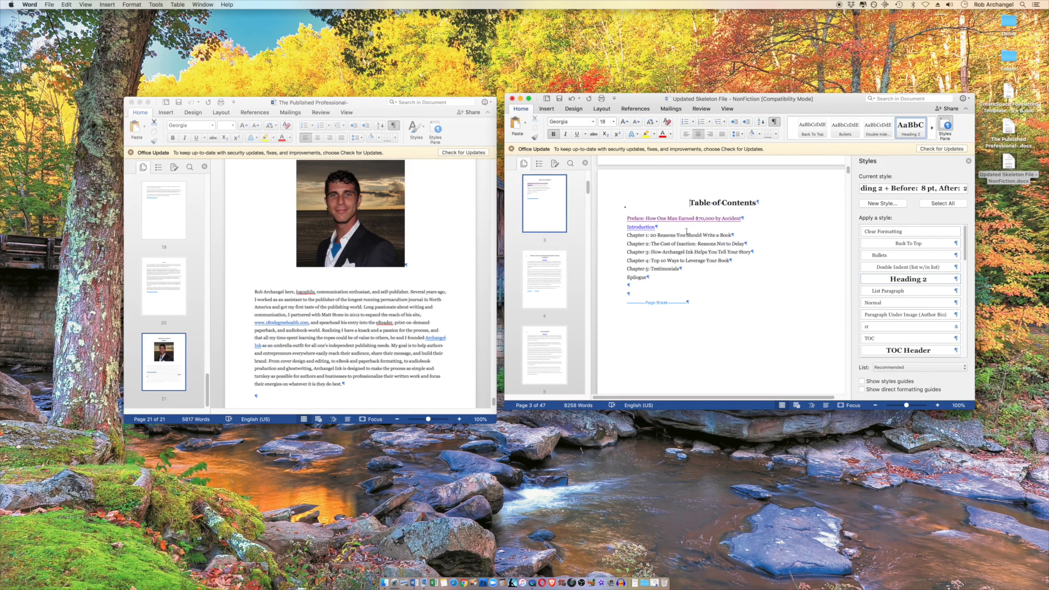
click(651, 229)
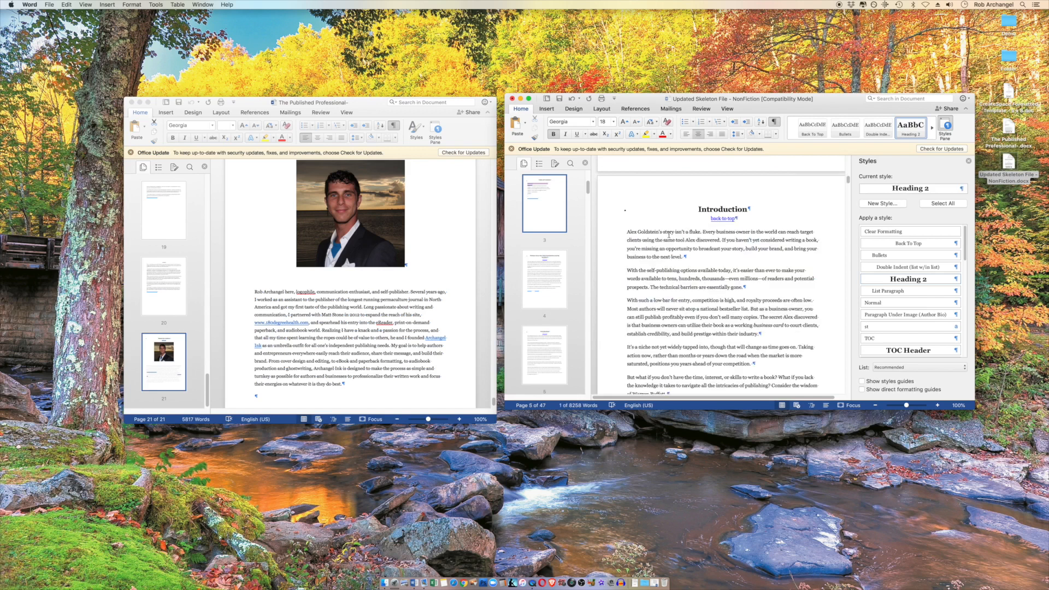
click(724, 219)
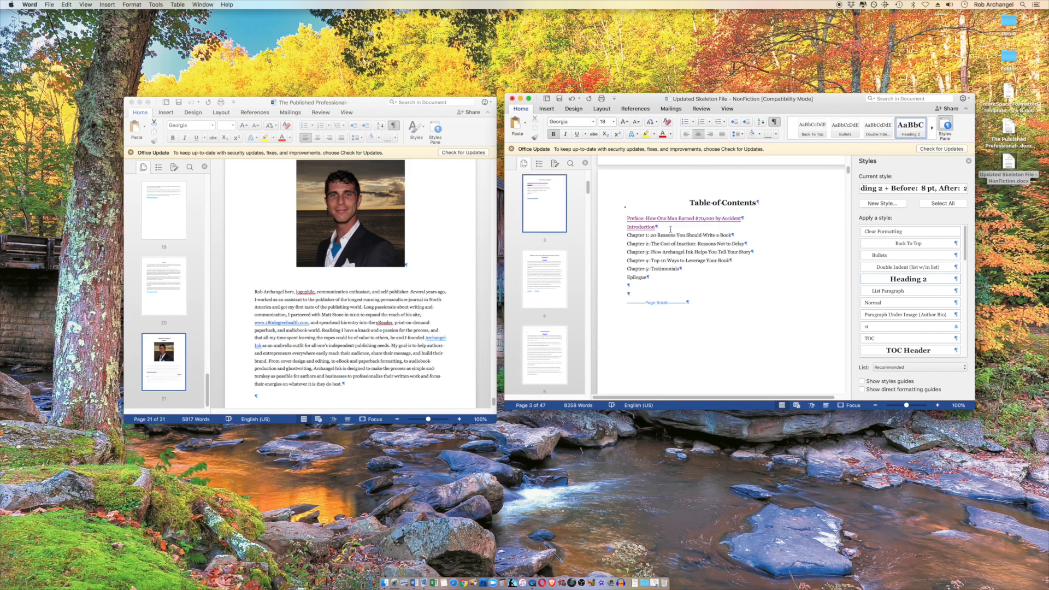
Set the "back to top" link under the Introduction heading to target the Table of Contents heading, and follow it to test it
click(641, 227)
drag(708, 219, 734, 220)
right_click(724, 228)
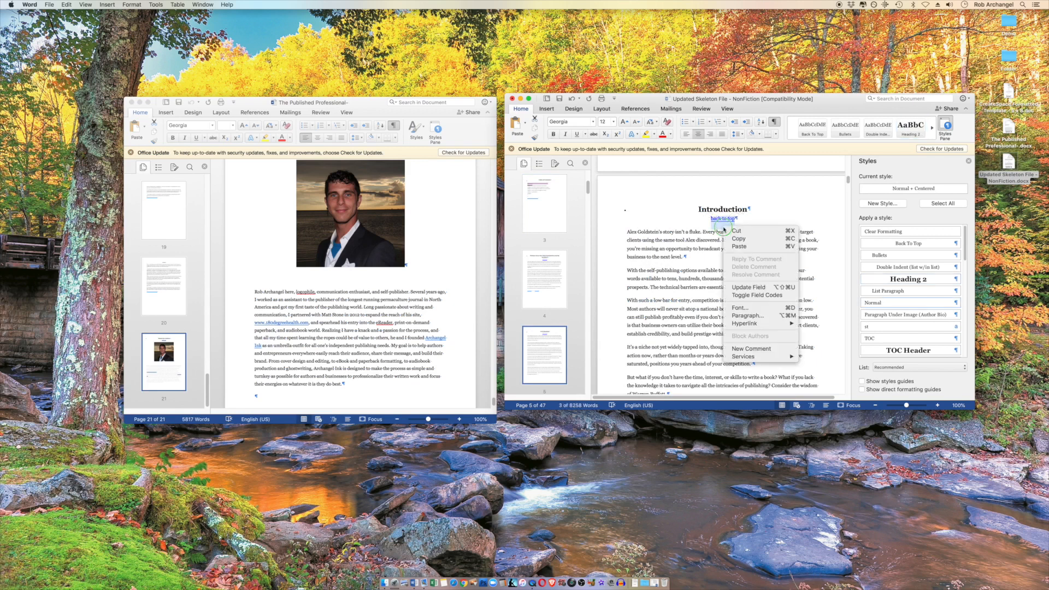
mouse_move(763, 323)
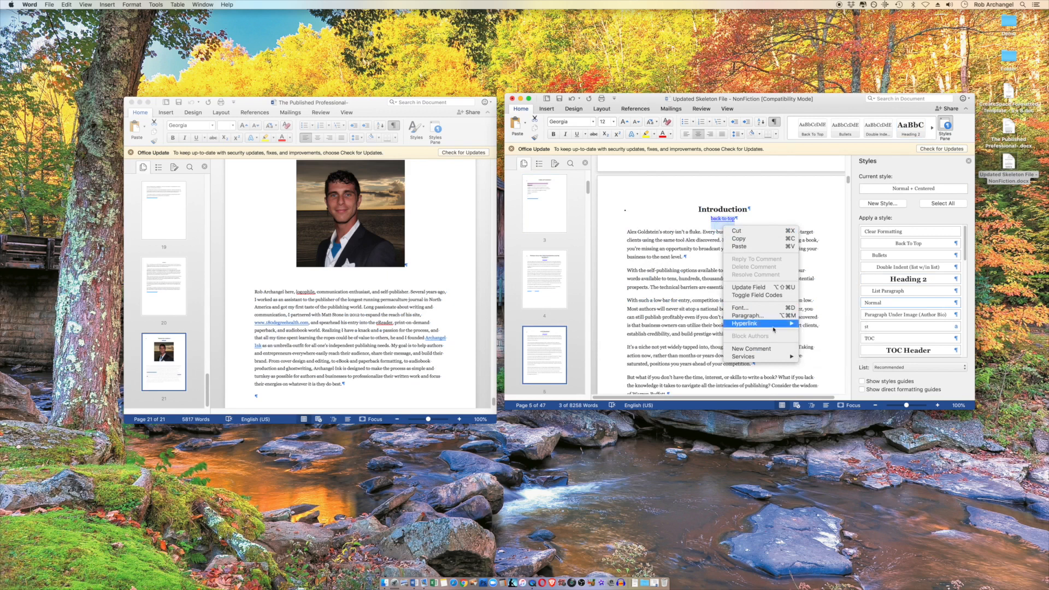
click(821, 339)
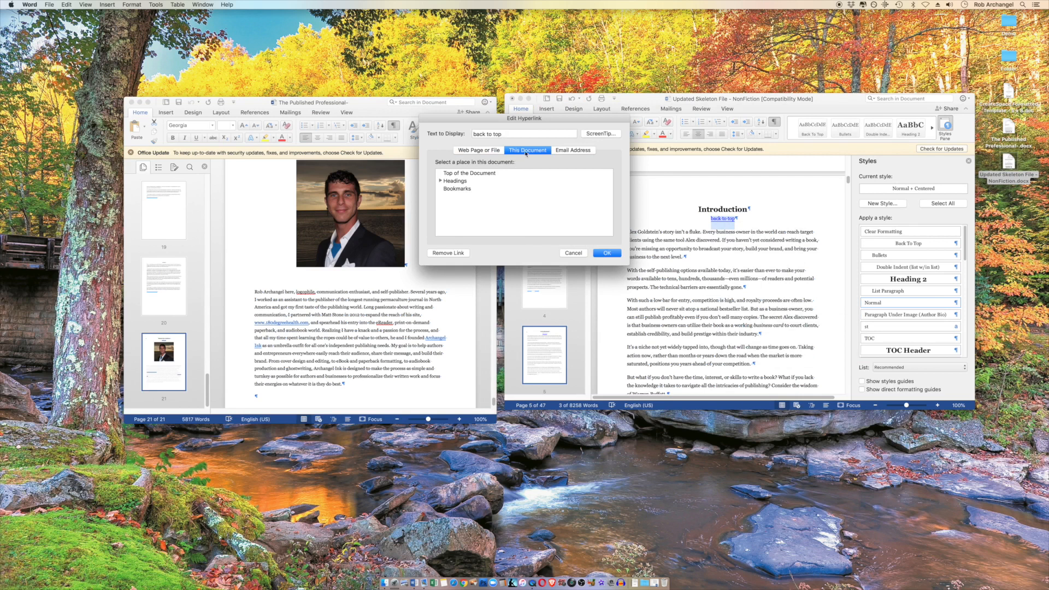
click(440, 181)
click(447, 188)
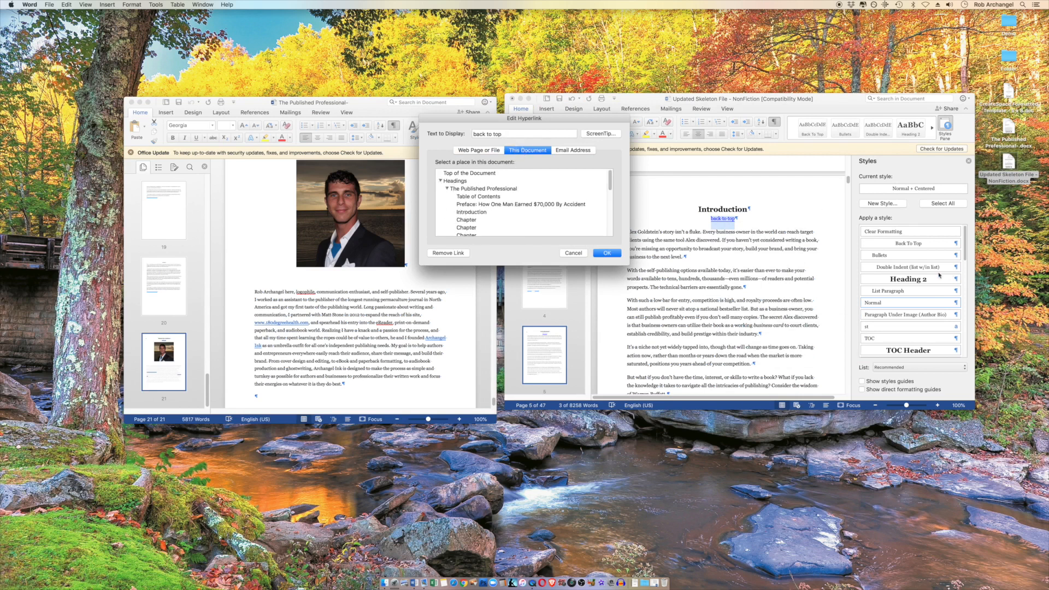
click(477, 197)
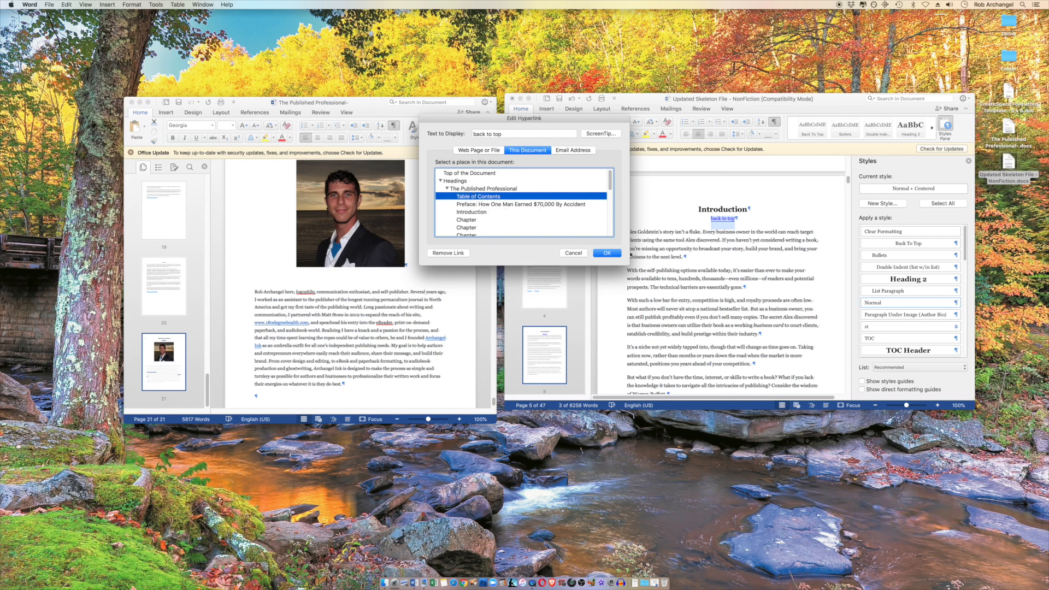
click(609, 254)
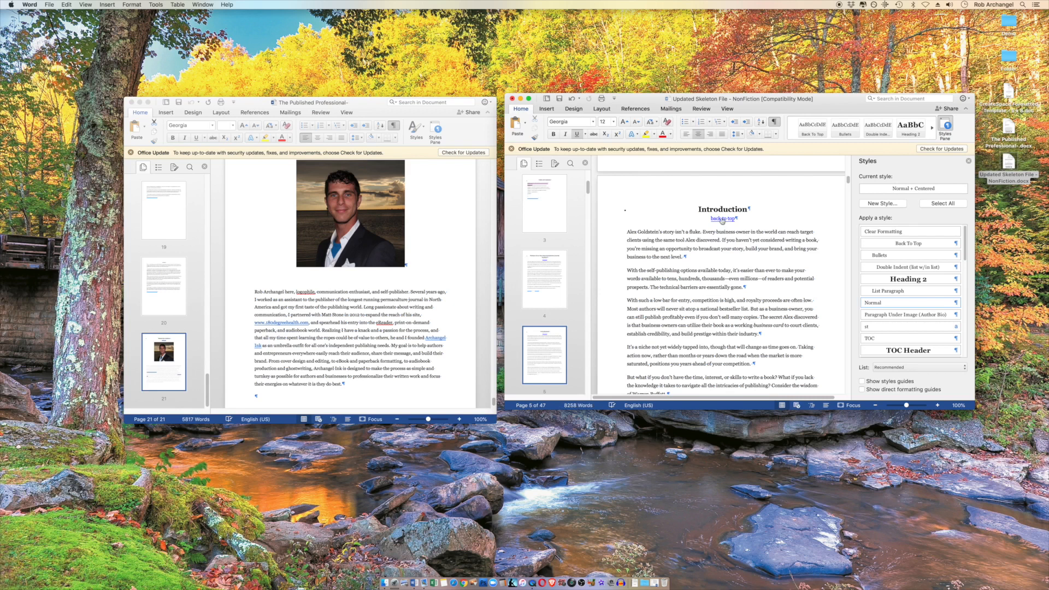
click(723, 219)
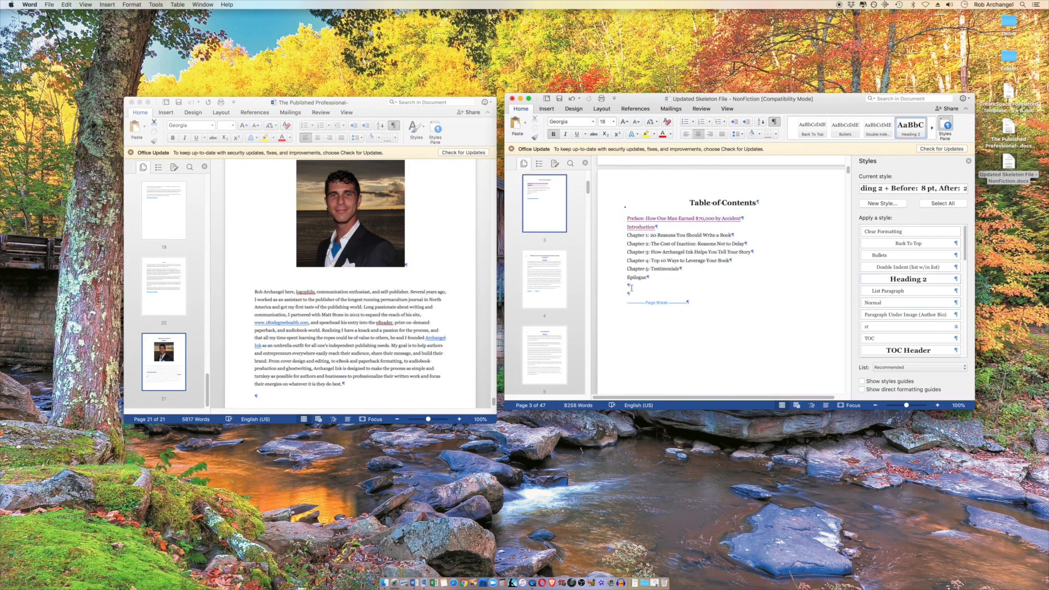
scroll(673, 263, down, 2)
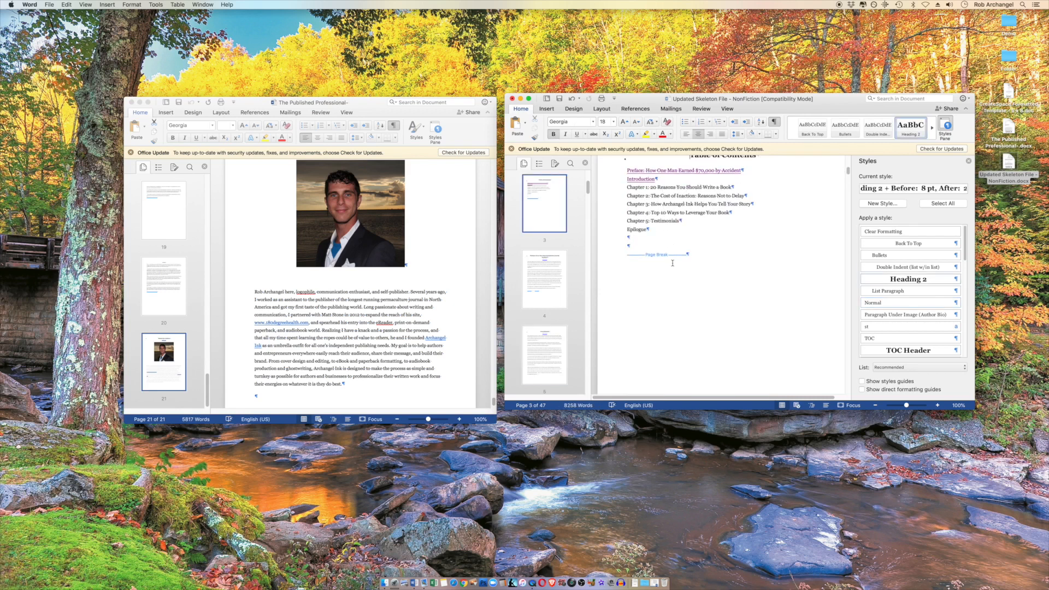
drag(740, 103, 516, 103)
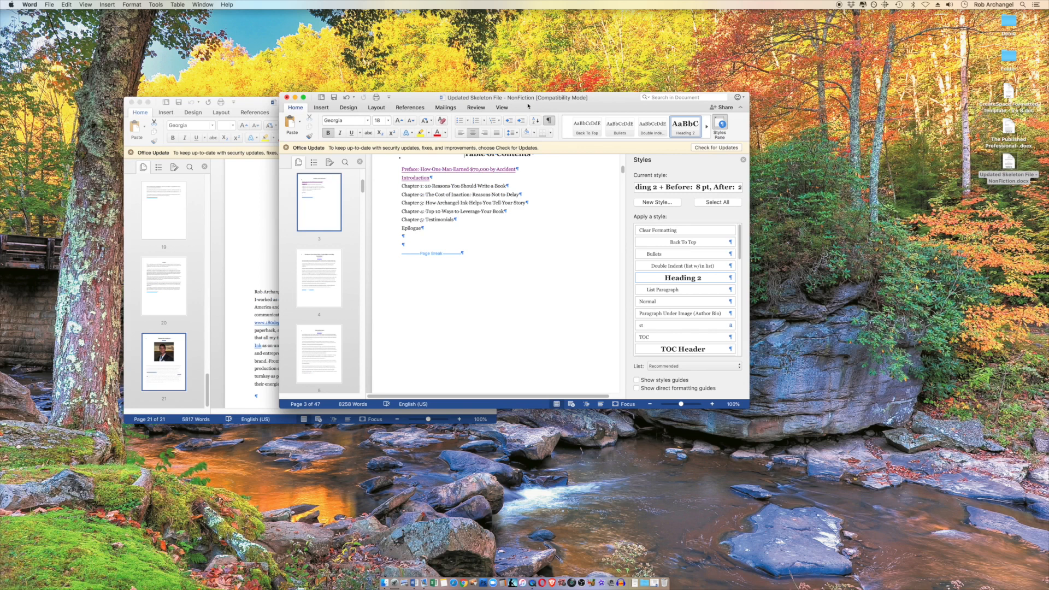
drag(528, 104, 527, 96)
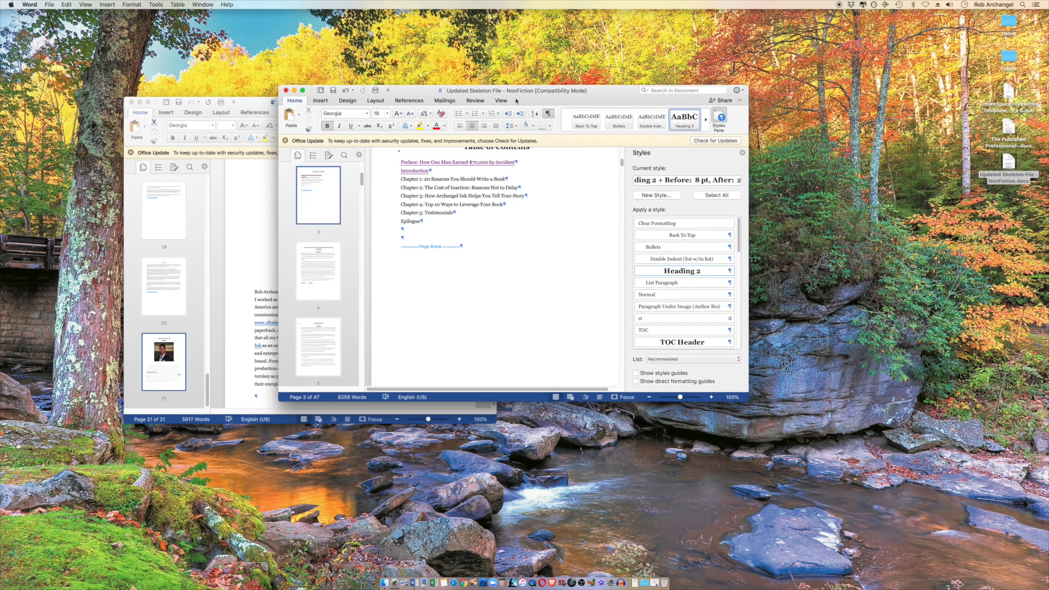
click(412, 239)
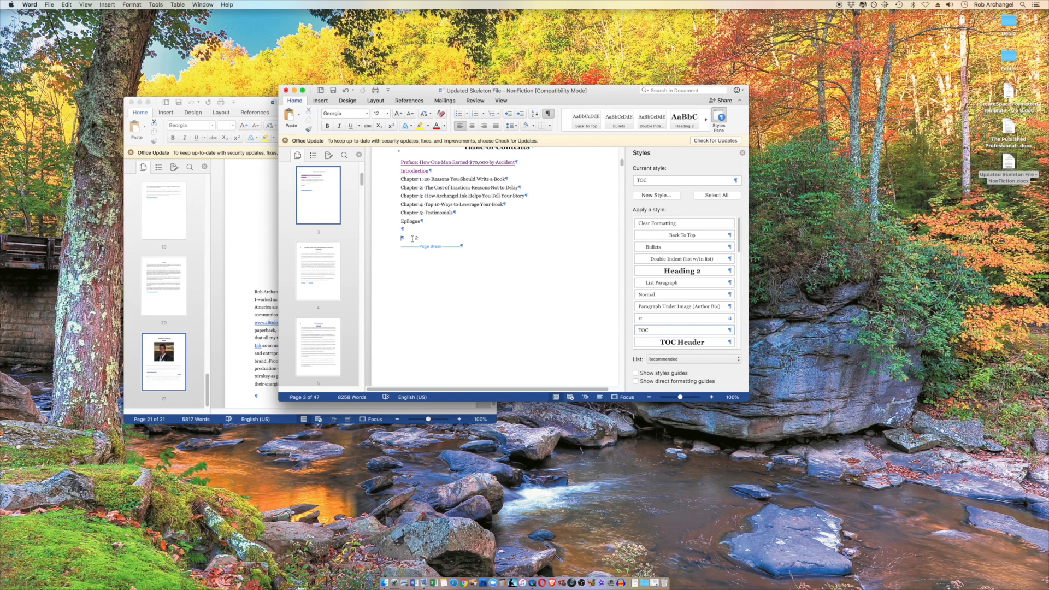
scroll(506, 259, up, 1)
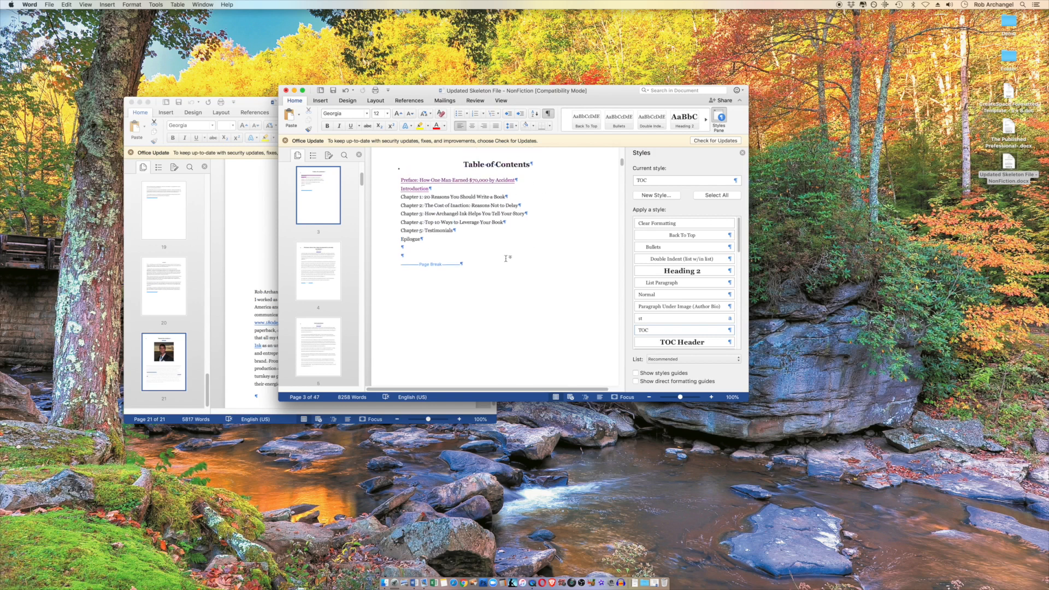